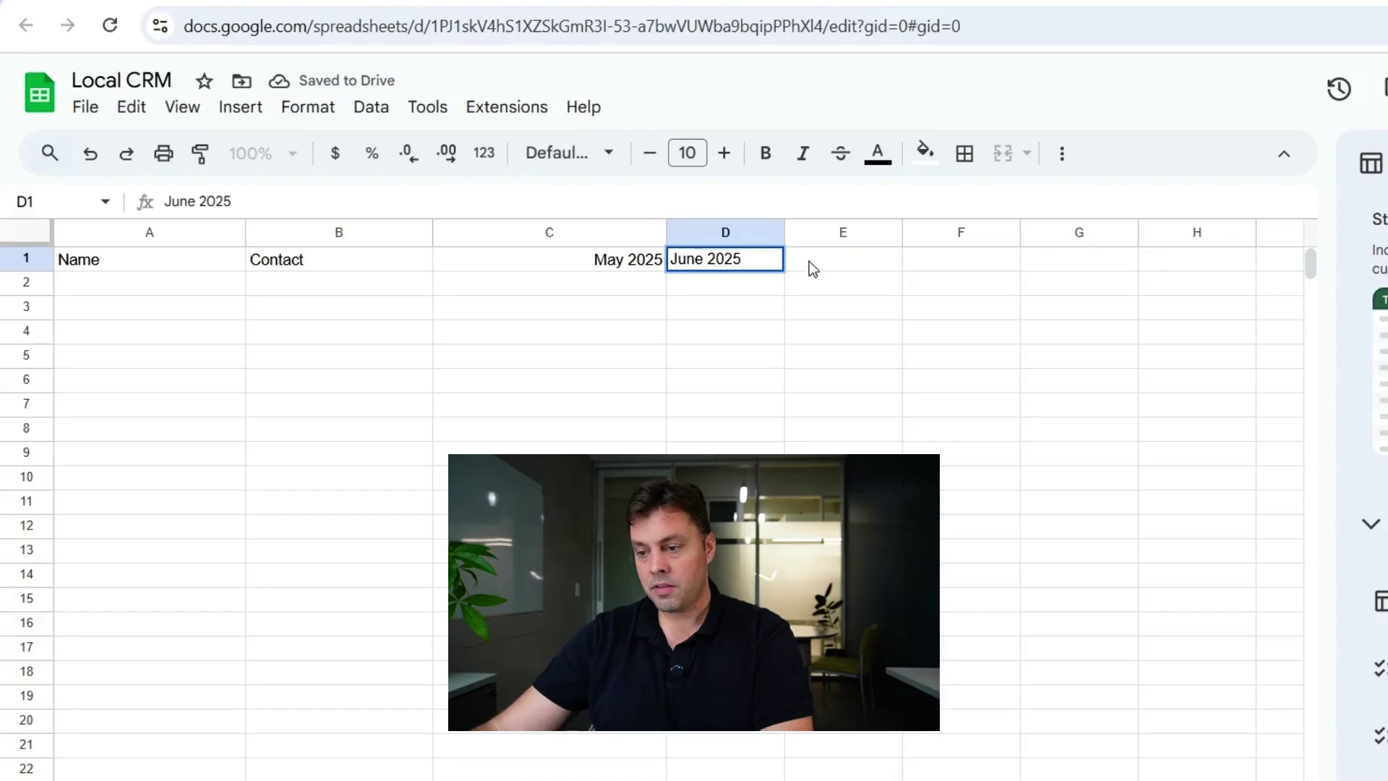
- Extend the May 2025 and June 2025 headers into a month series along row 1
click(809, 262)
drag(584, 263, 701, 249)
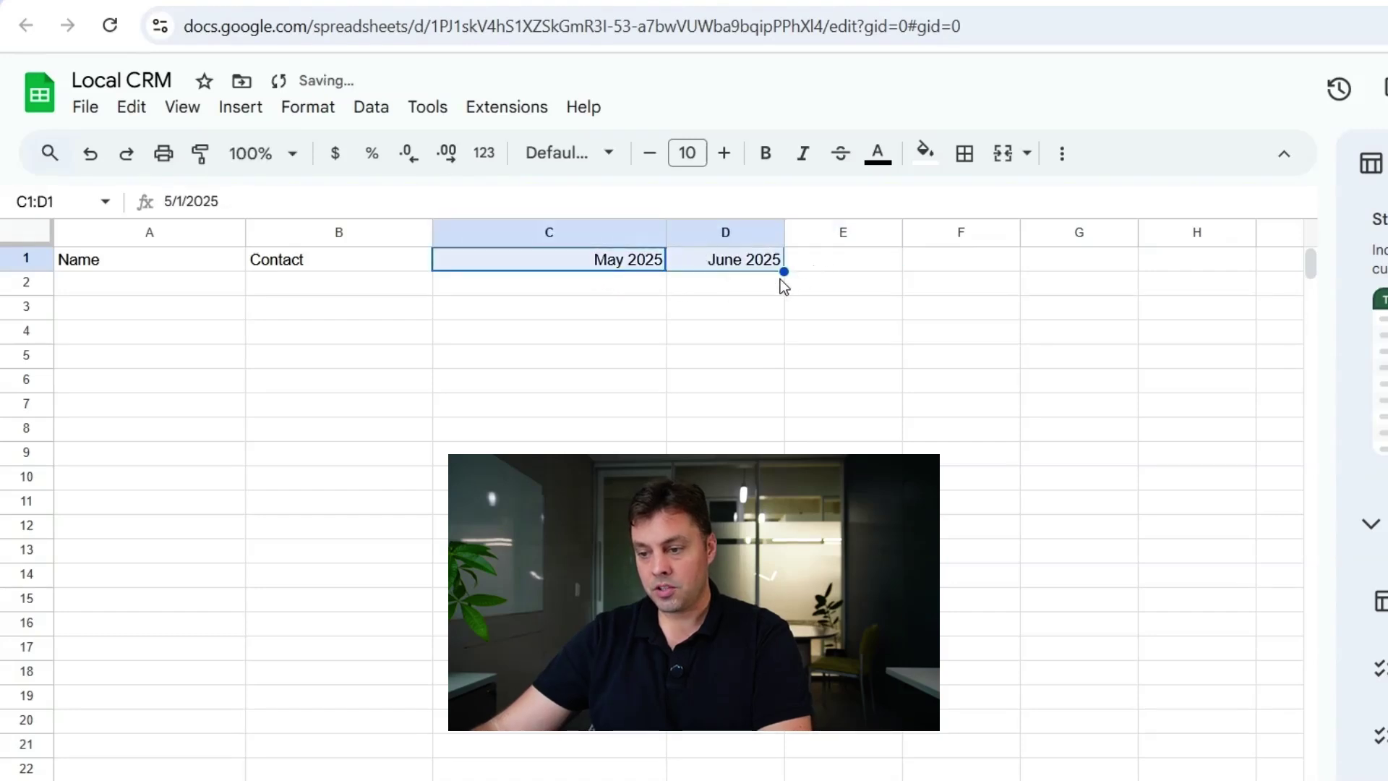
drag(784, 272, 1144, 269)
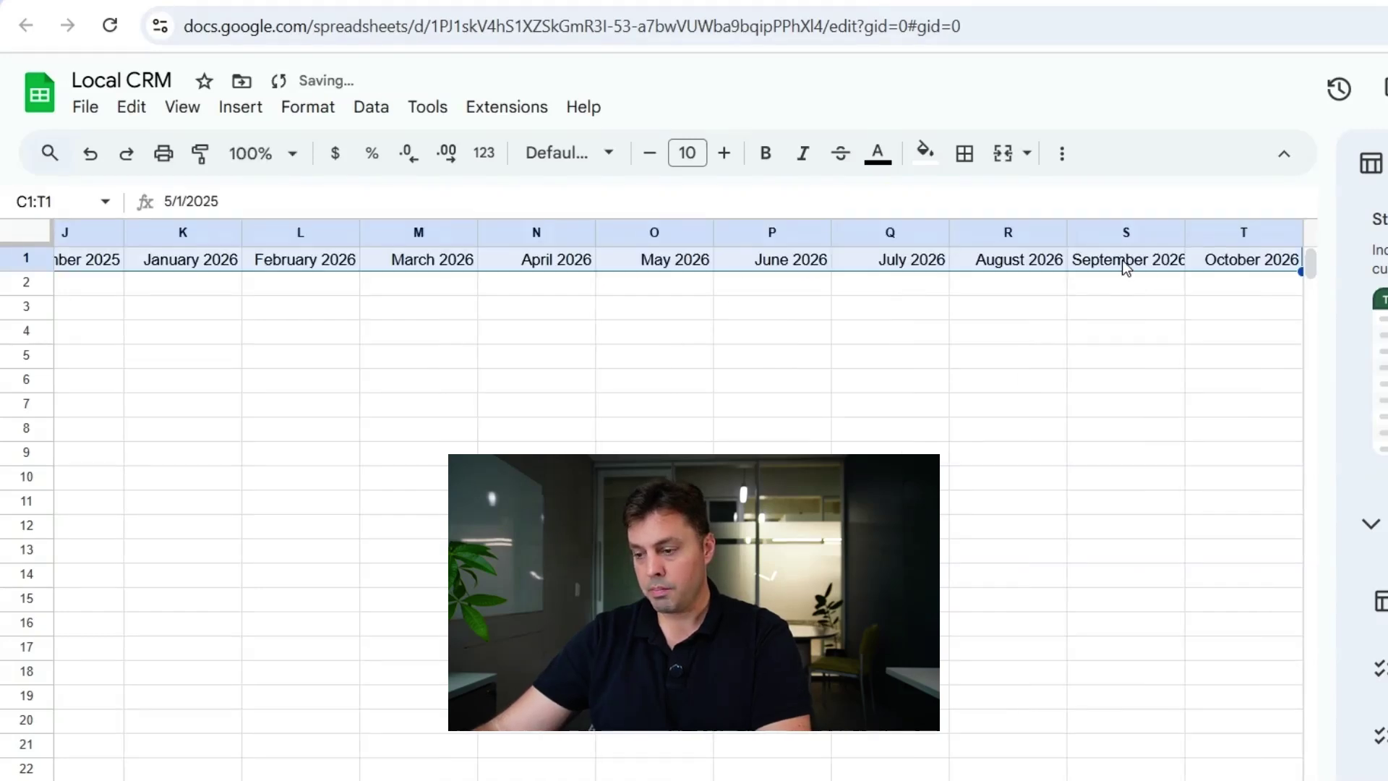
click(1125, 267)
scroll(680, 499, left, 10)
scroll(680, 498, right, 1)
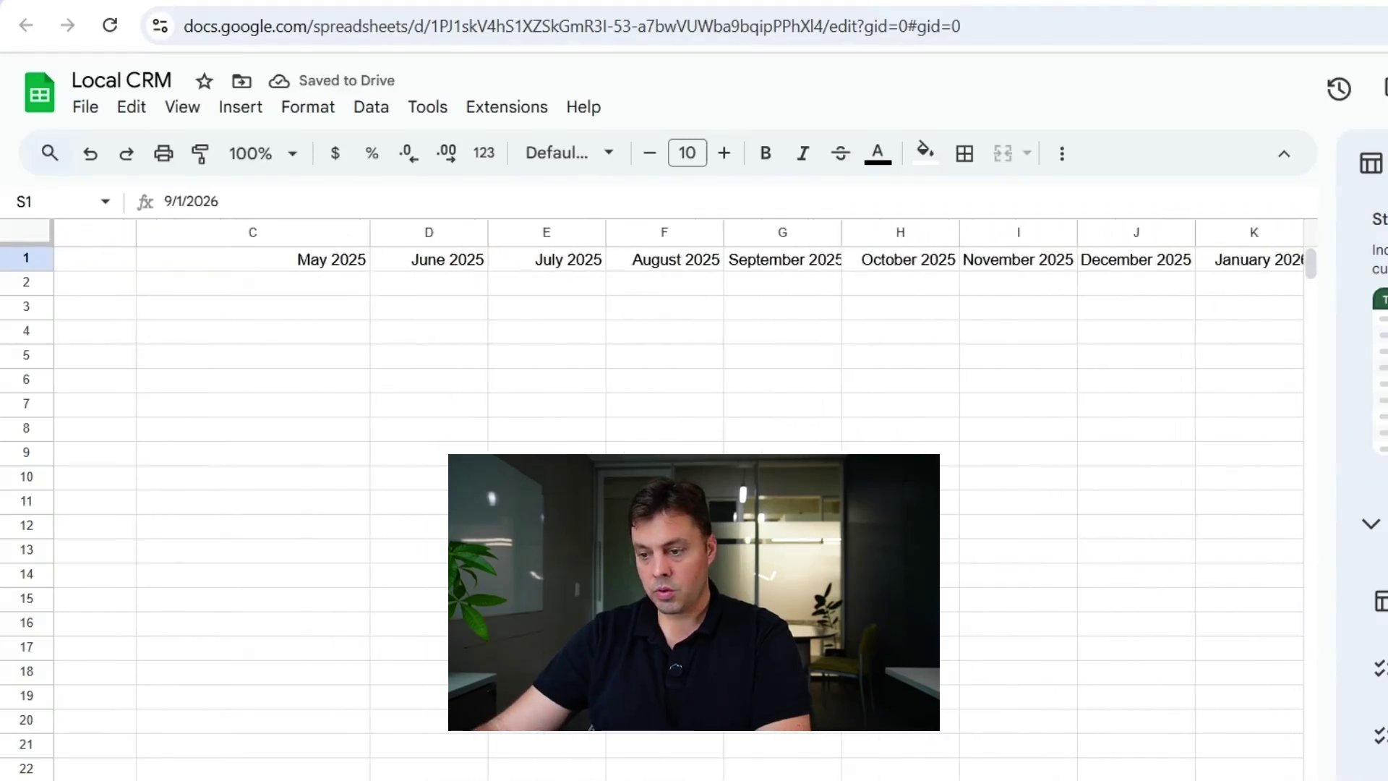
- Check the dates behind each month header from May 2025 to January 2026
click(283, 268)
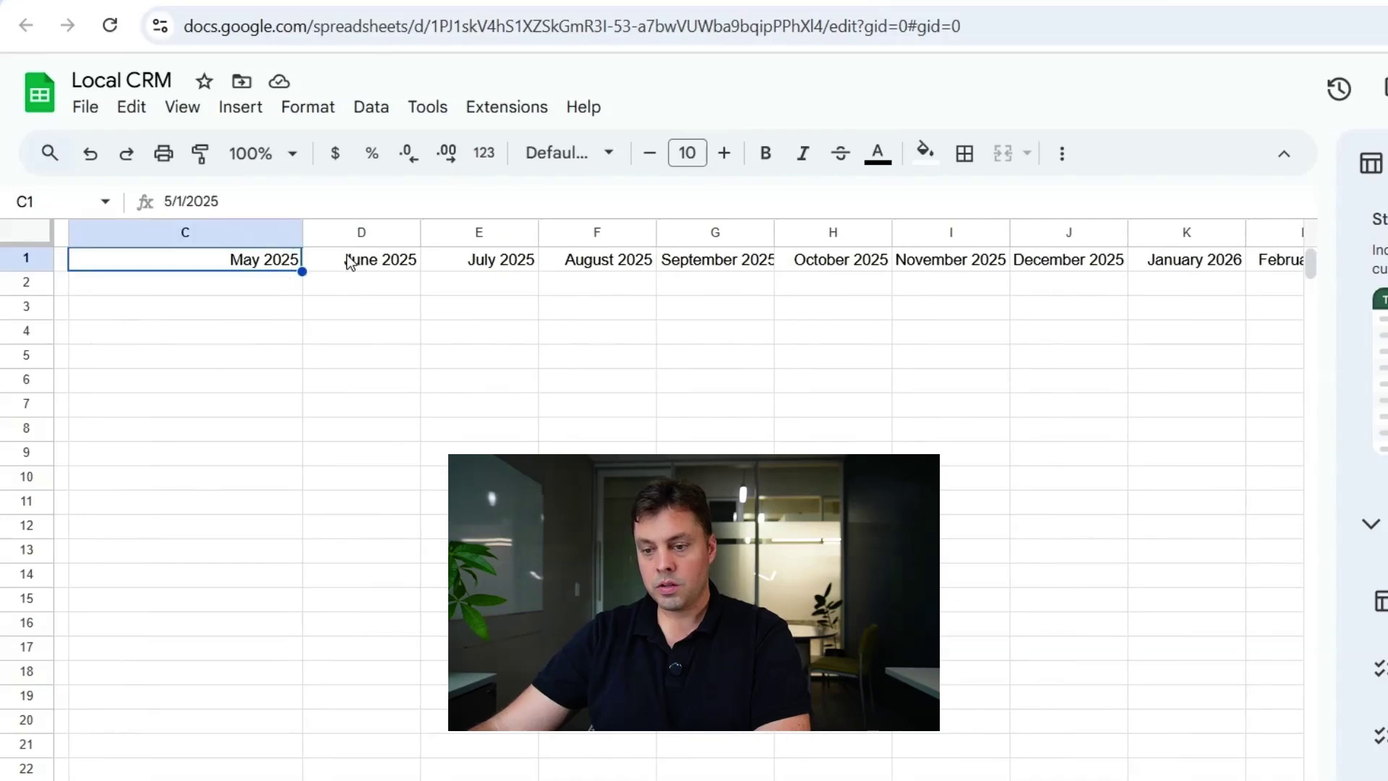
click(369, 261)
click(499, 261)
click(609, 261)
click(714, 261)
click(844, 261)
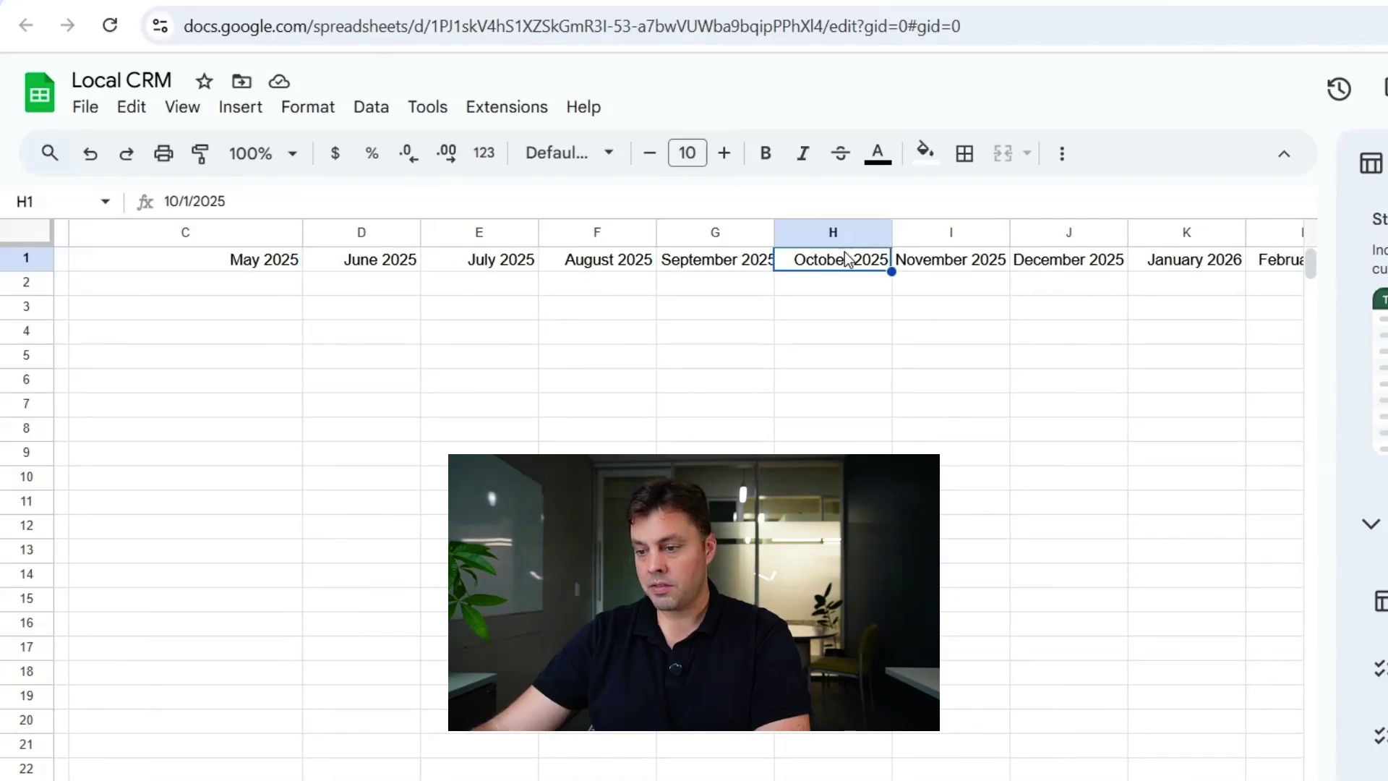
click(969, 262)
click(1084, 263)
click(1200, 261)
- Delete the surplus month columns M–U and rename B1 'Contact / Touchpoint:'
click(1275, 259)
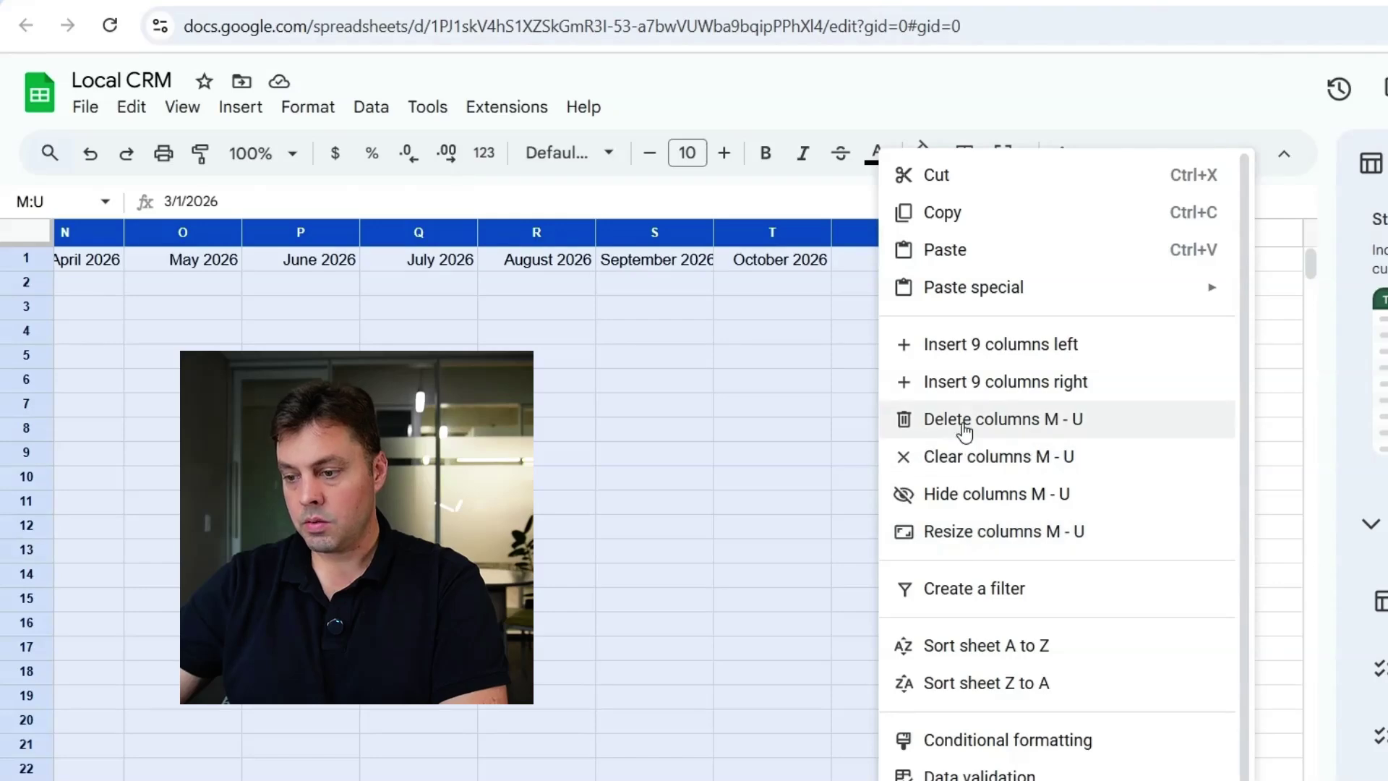
click(965, 421)
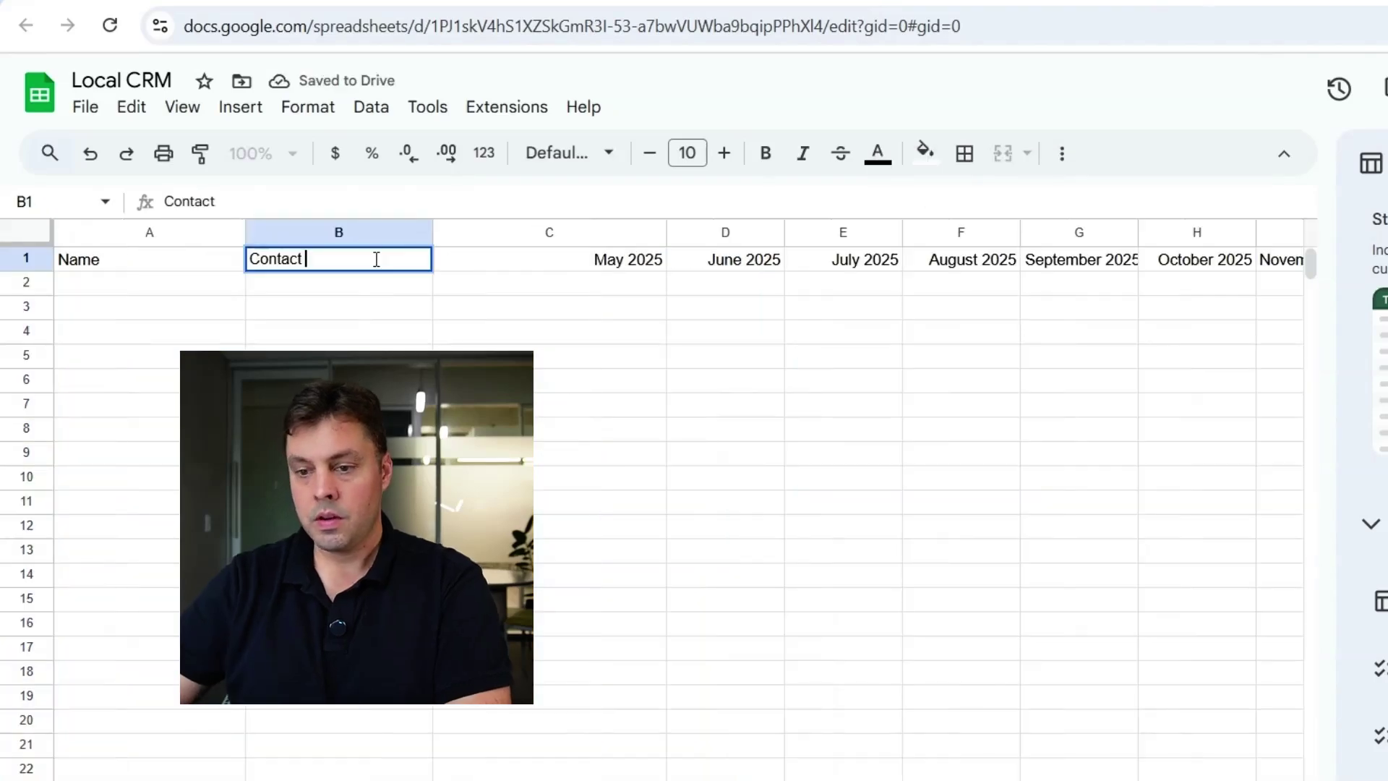
text(/ Touchpoint:)
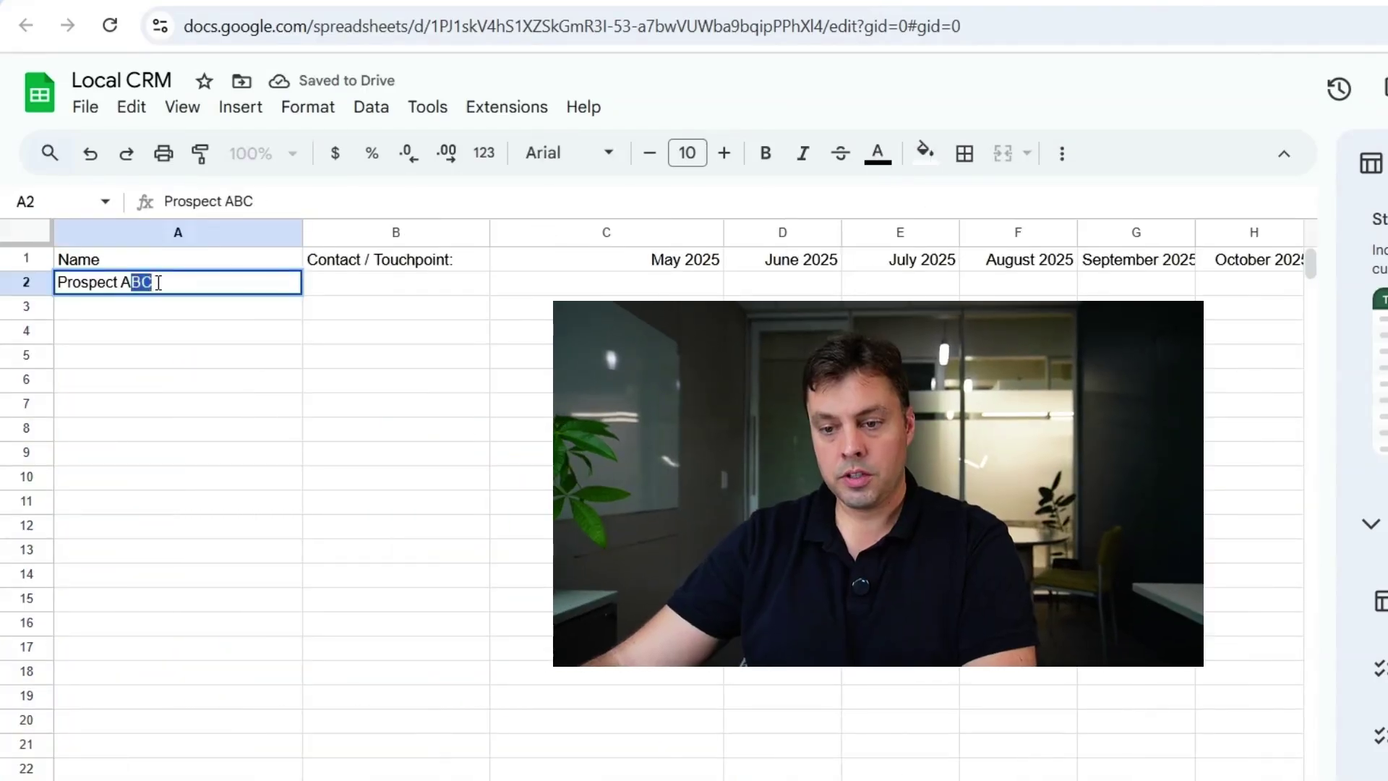
- Enter Prospect A and Prospect B in A2:A3 and fill that pattern down column A
key(BackSpace)
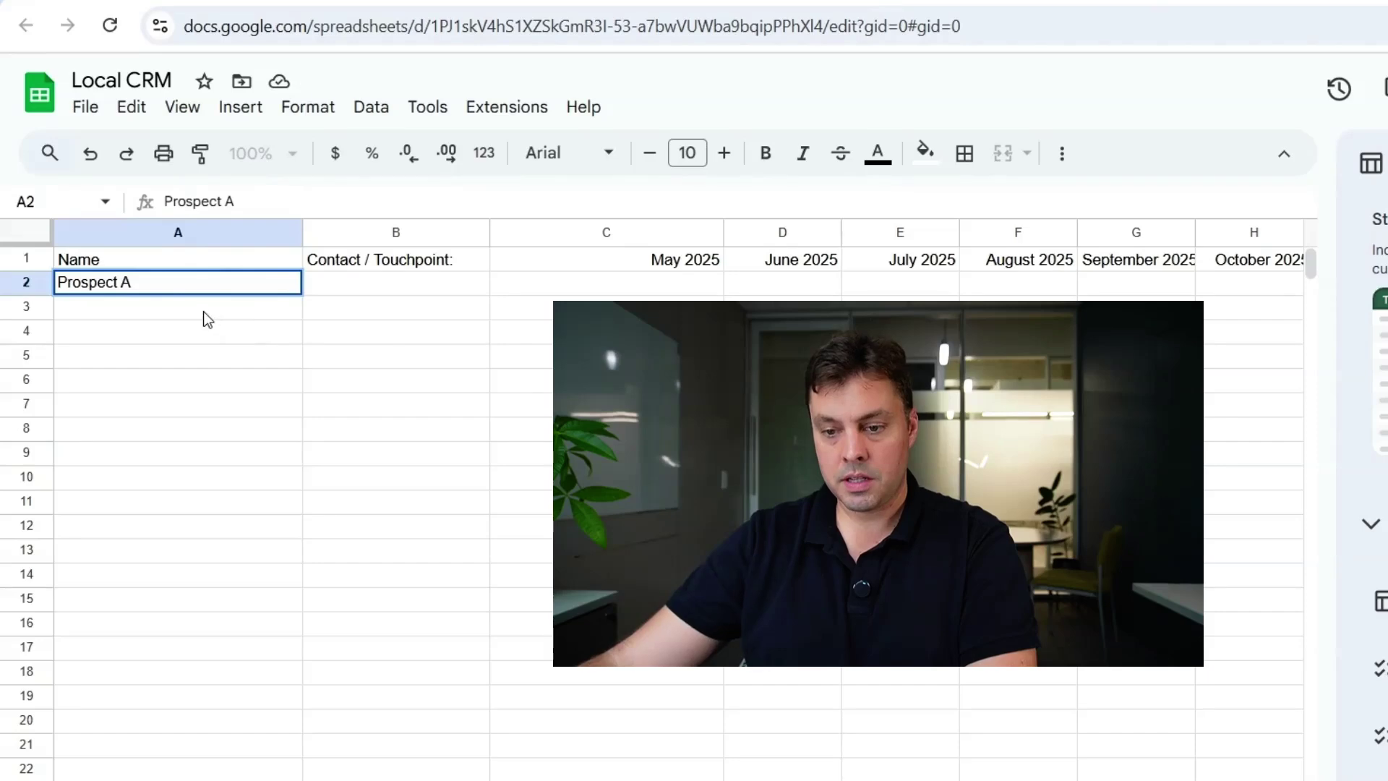
click(203, 310)
text(Prospect B)
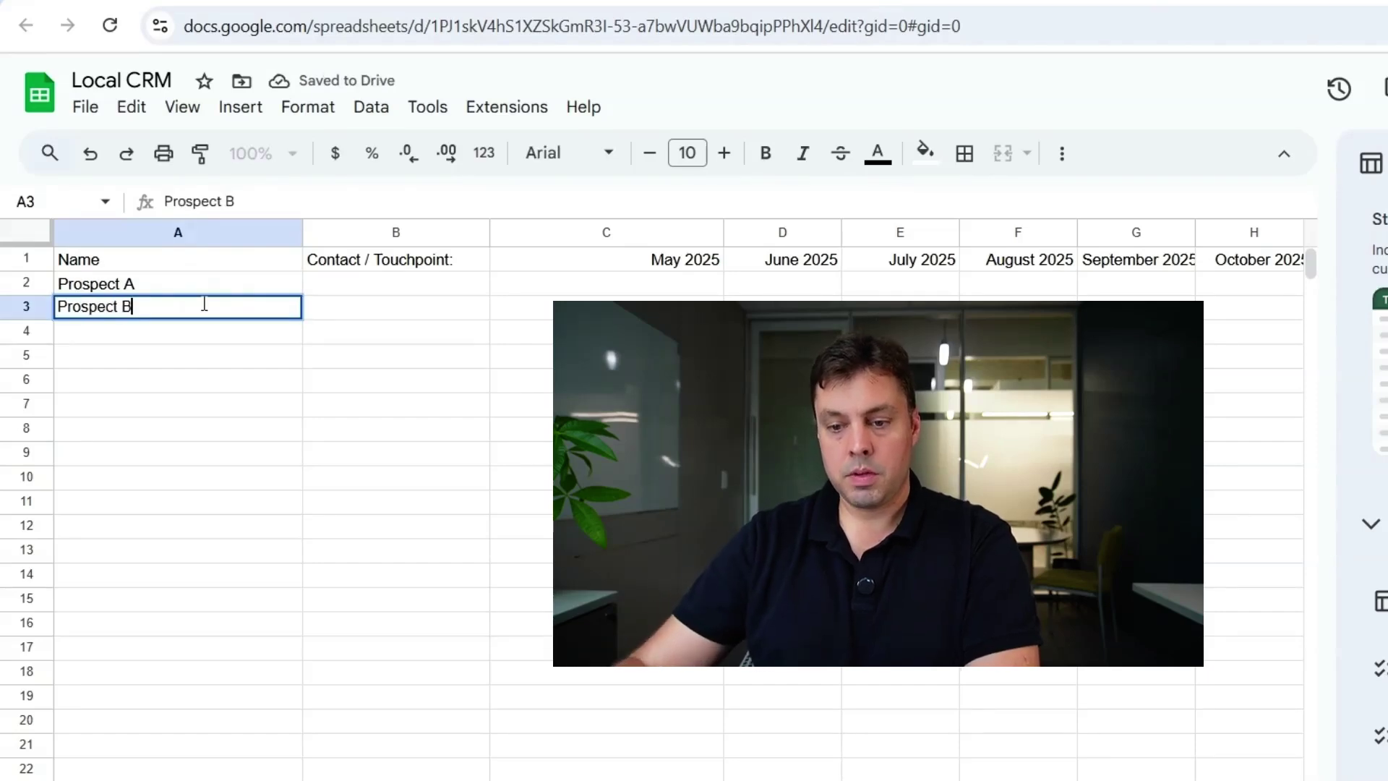
drag(202, 284, 217, 308)
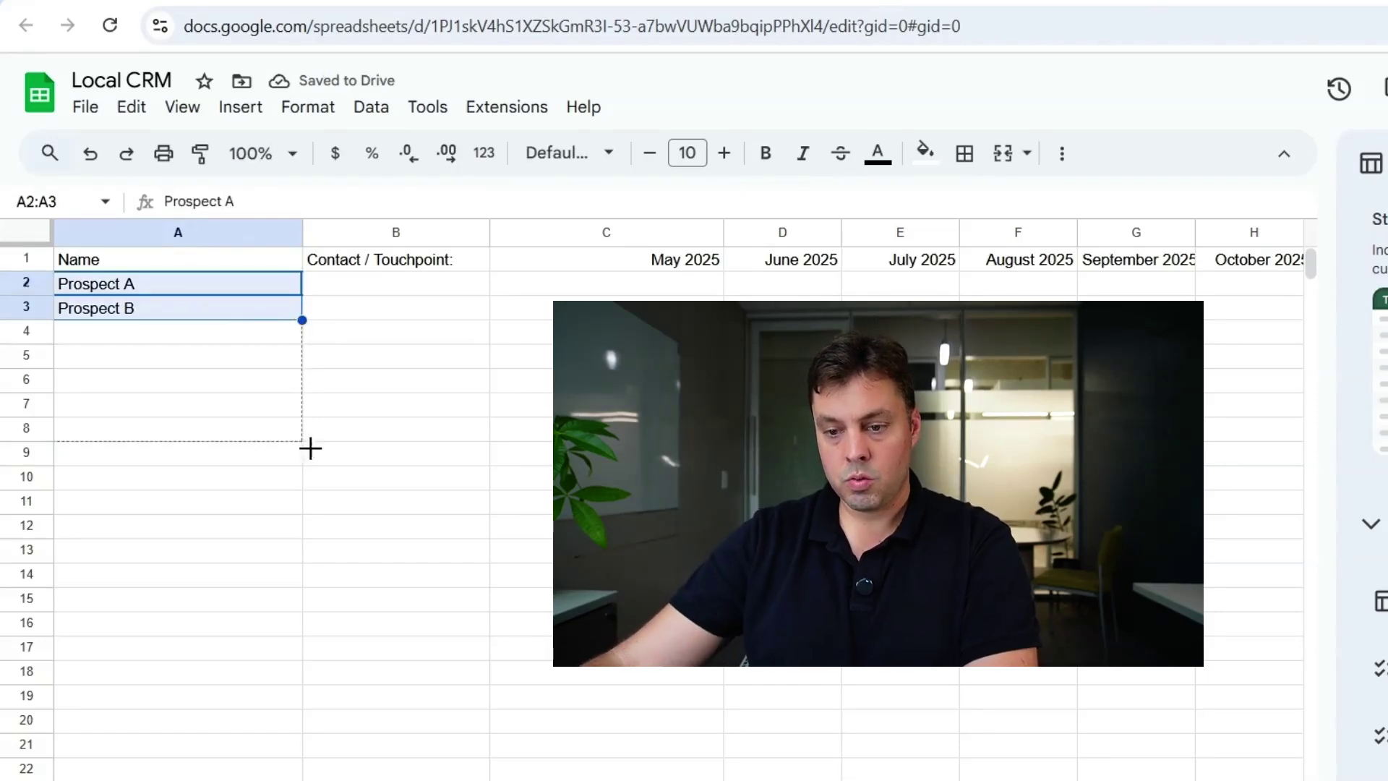
drag(302, 319, 217, 777)
click(219, 526)
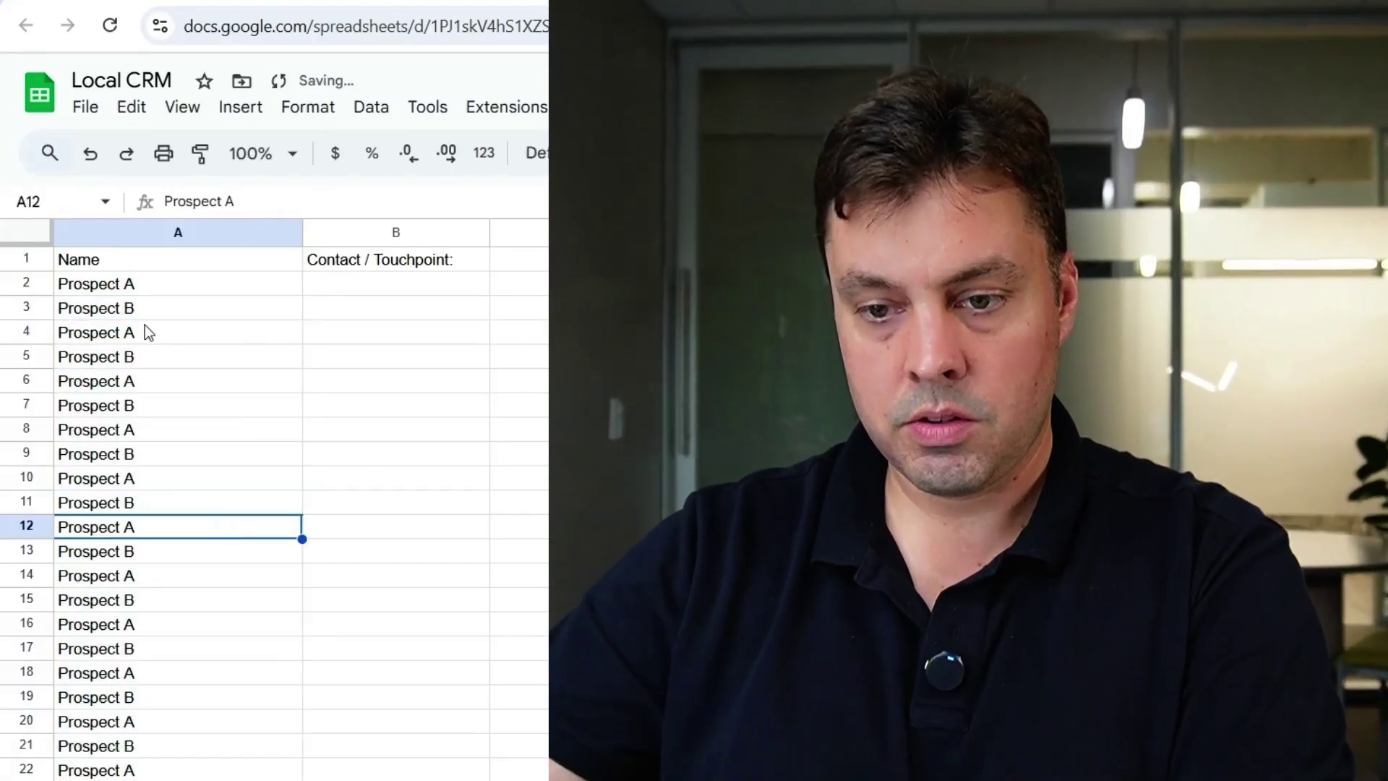
click(143, 309)
click(142, 283)
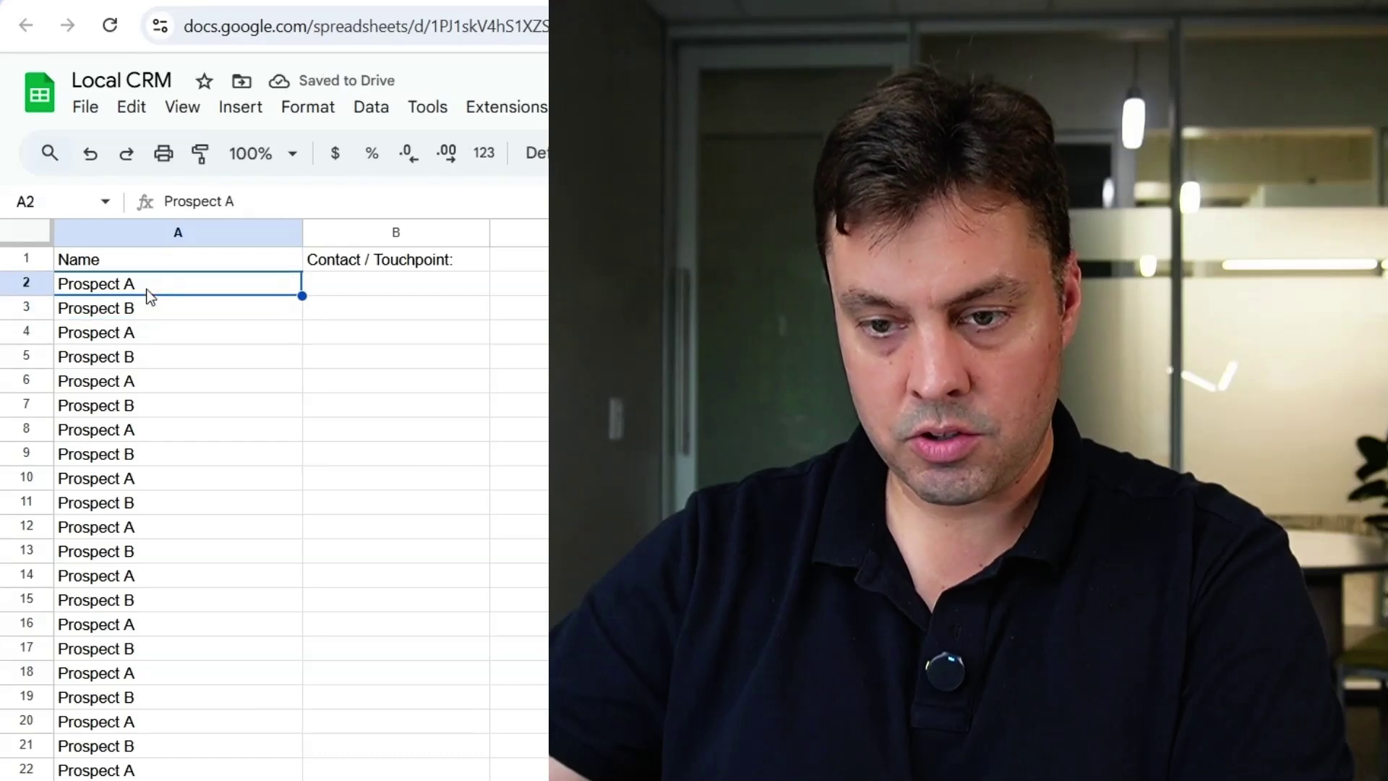
- Clear the repeats, add Prospect C in A4, and fill the A/B/C pattern to row 24
click(147, 333)
key(ctrl+shift+Down)
key(Delete)
click(129, 340)
text(Prospect C)
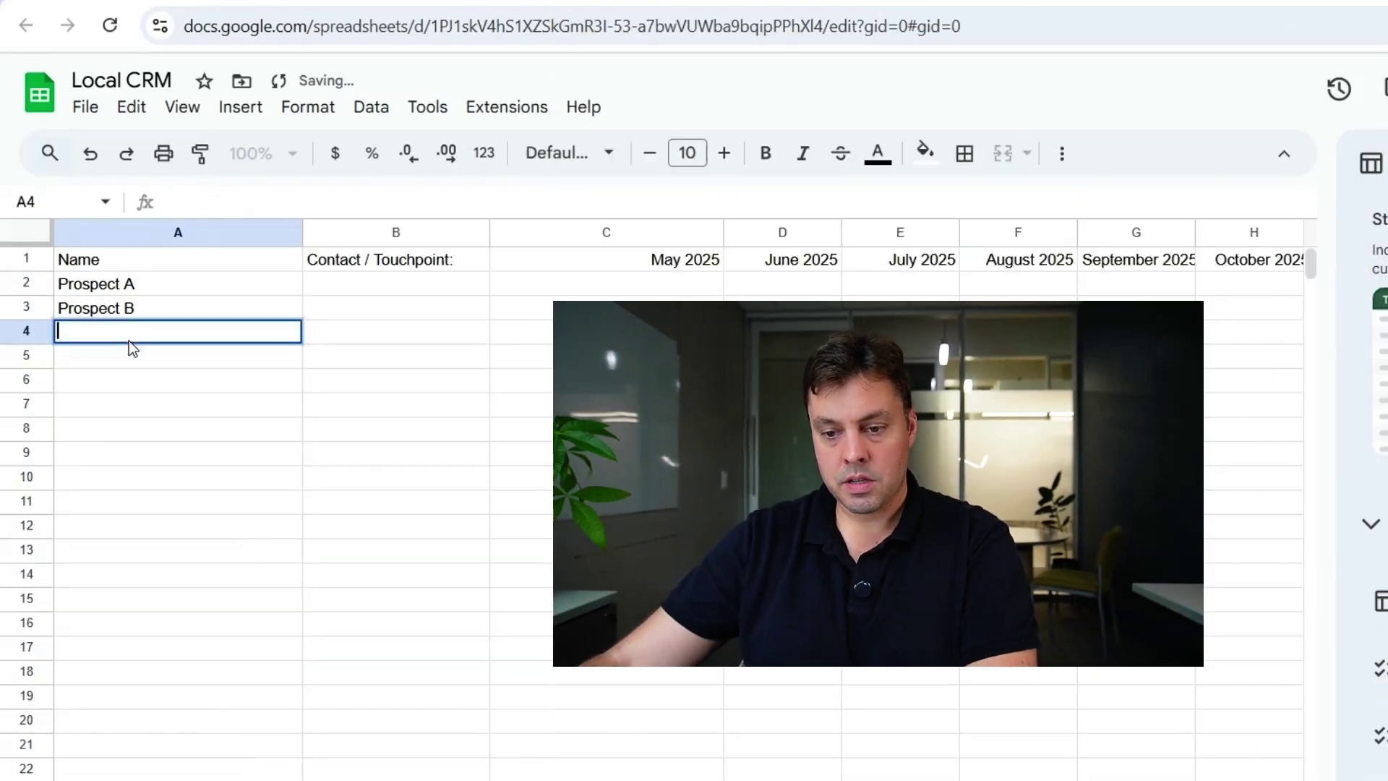
drag(138, 283, 217, 332)
drag(310, 453, 304, 777)
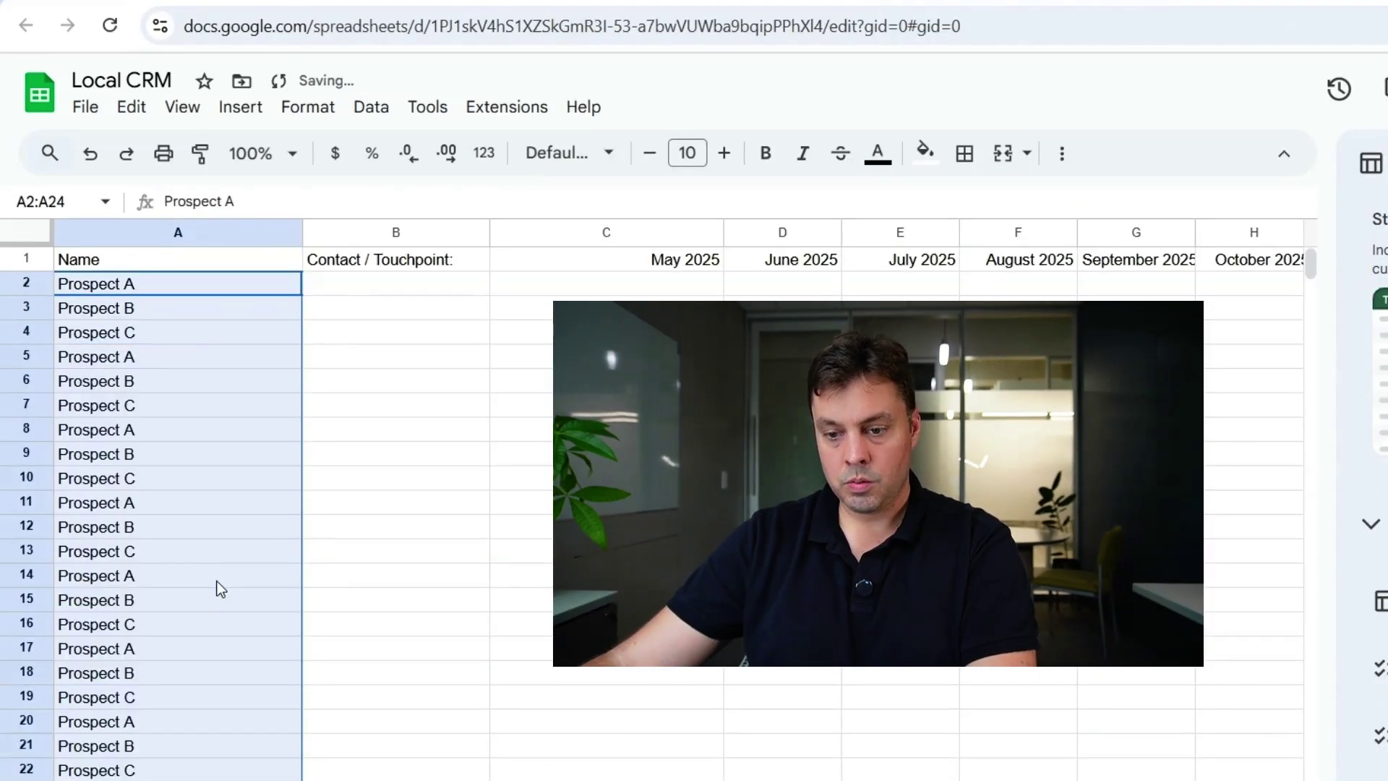
click(183, 381)
- Go to empty header cell M1 and highlight the Notes / Status bullet in the outline
click(93, 260)
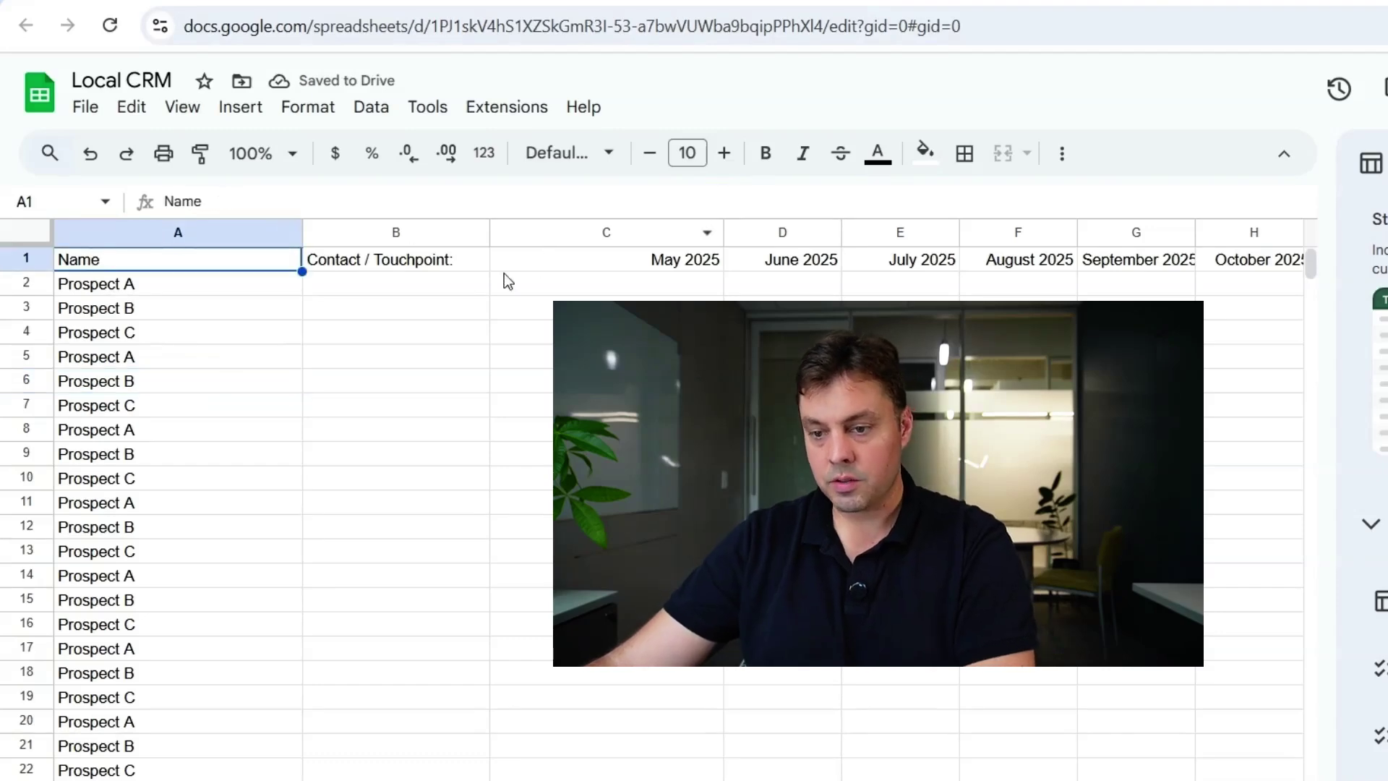
scroll(876, 275, right, 5)
click(860, 259)
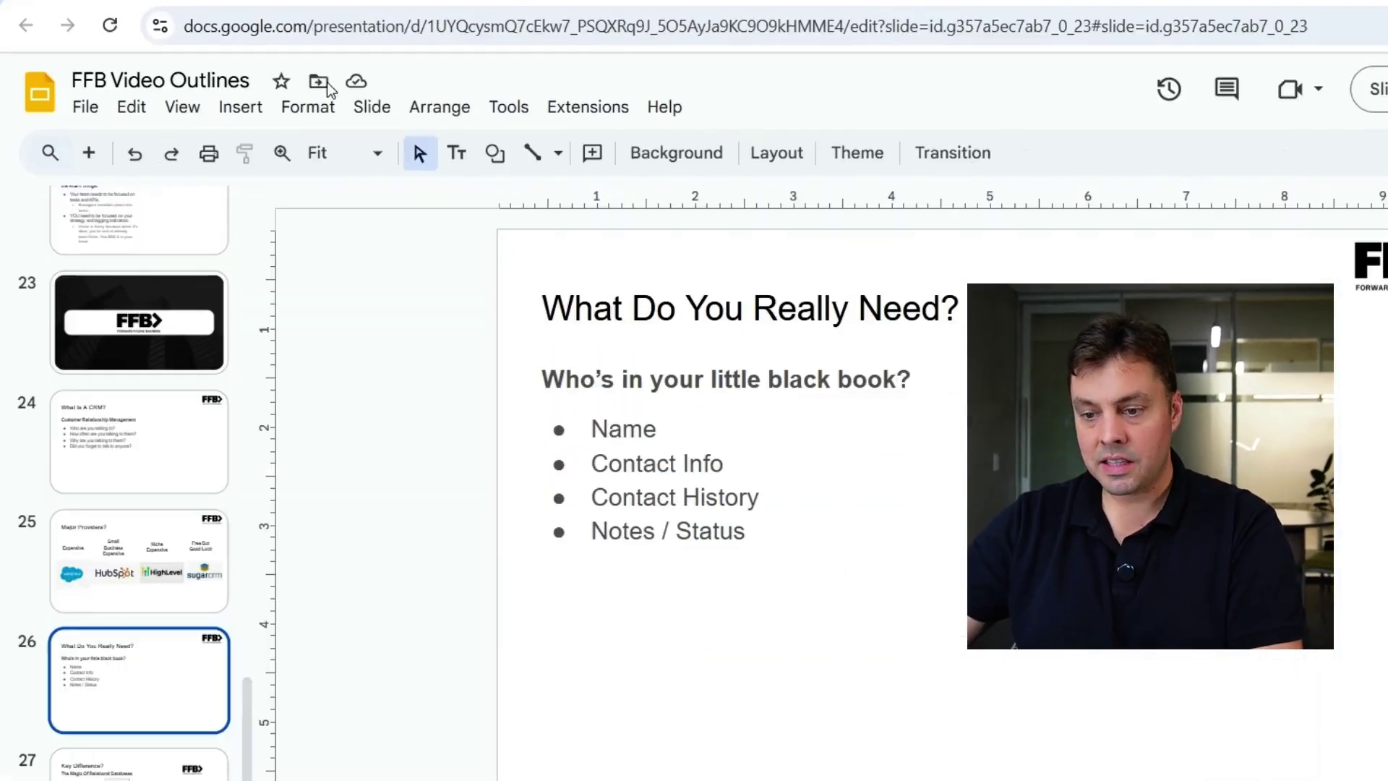
click(622, 531)
drag(593, 532, 738, 529)
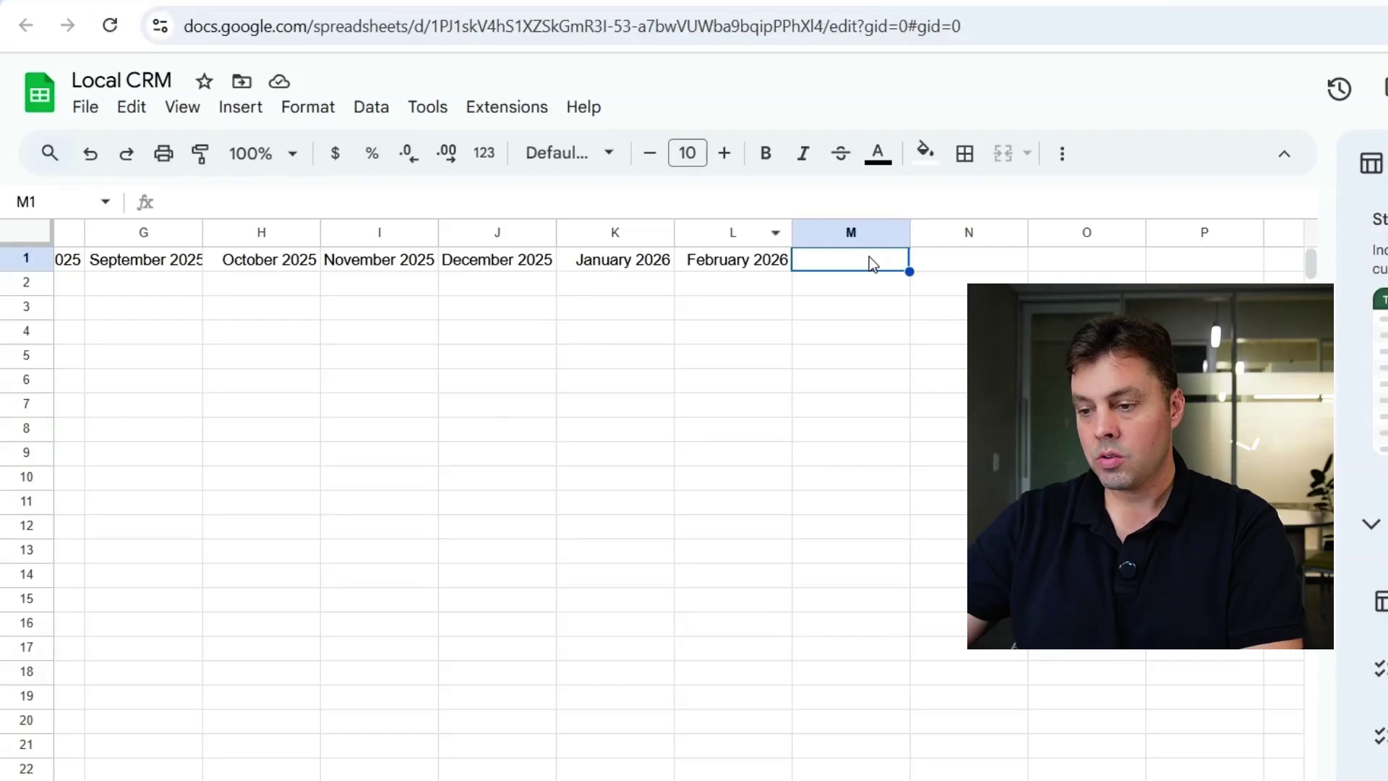
- Enter 'Status' as the header in M1
double_click(858, 267)
text(Status)
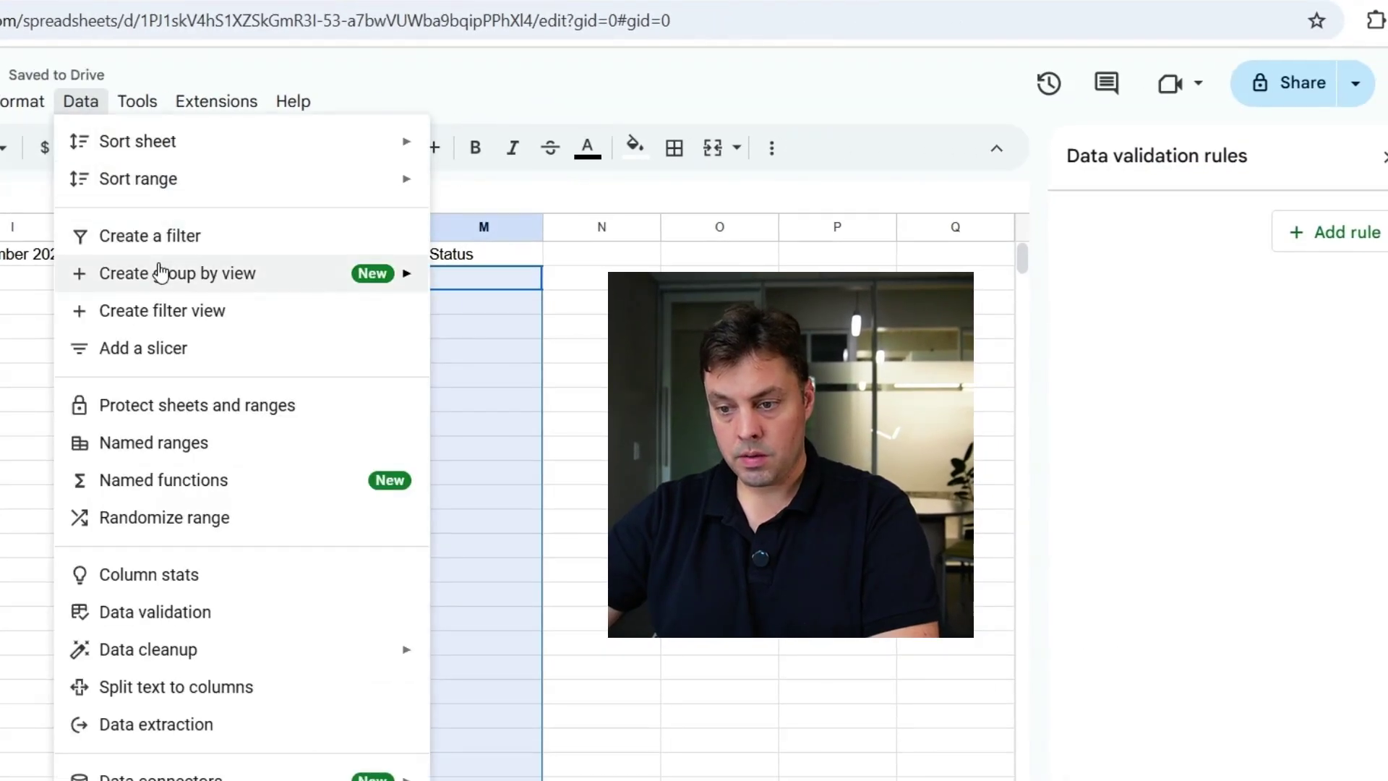
key(Escape)
- Add a dropdown rule to the Status column with options Working, Won and Lost
click(1334, 232)
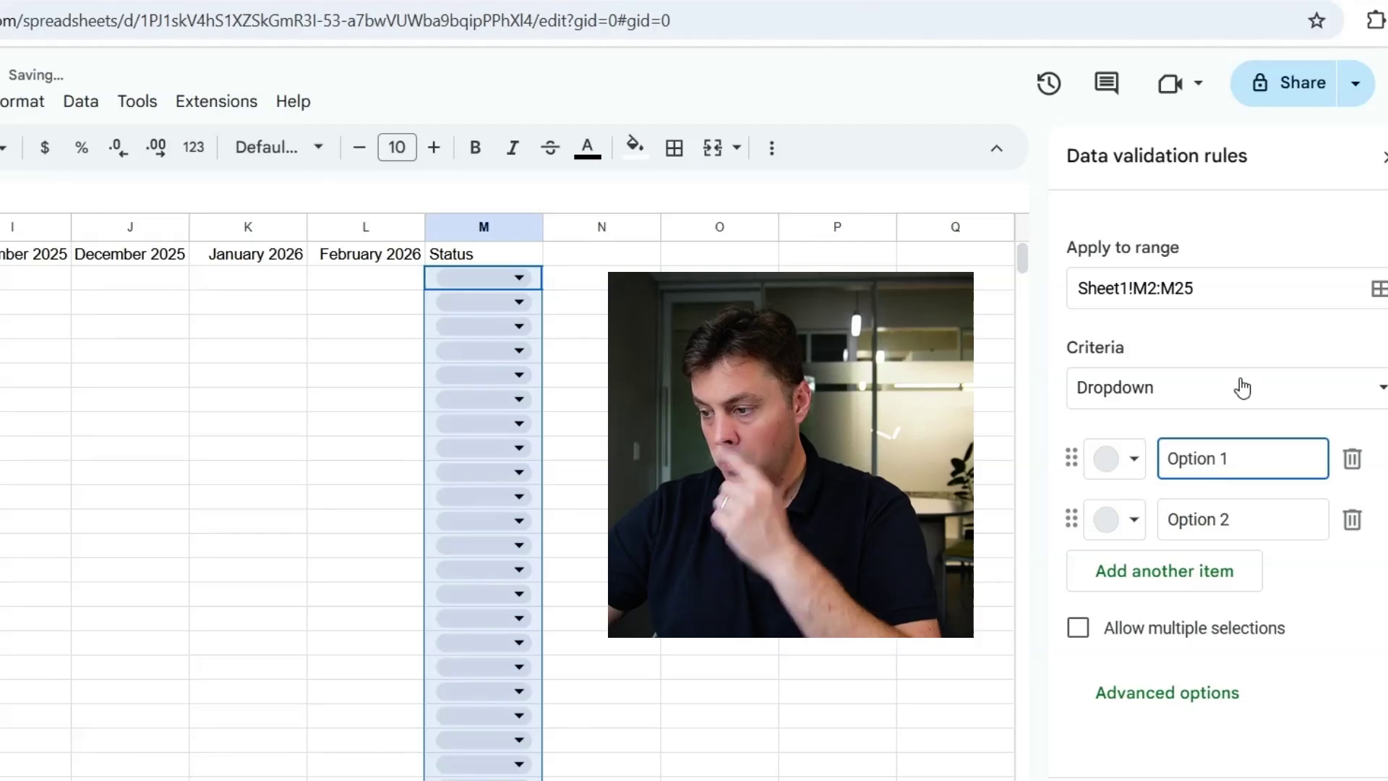
text(Open)
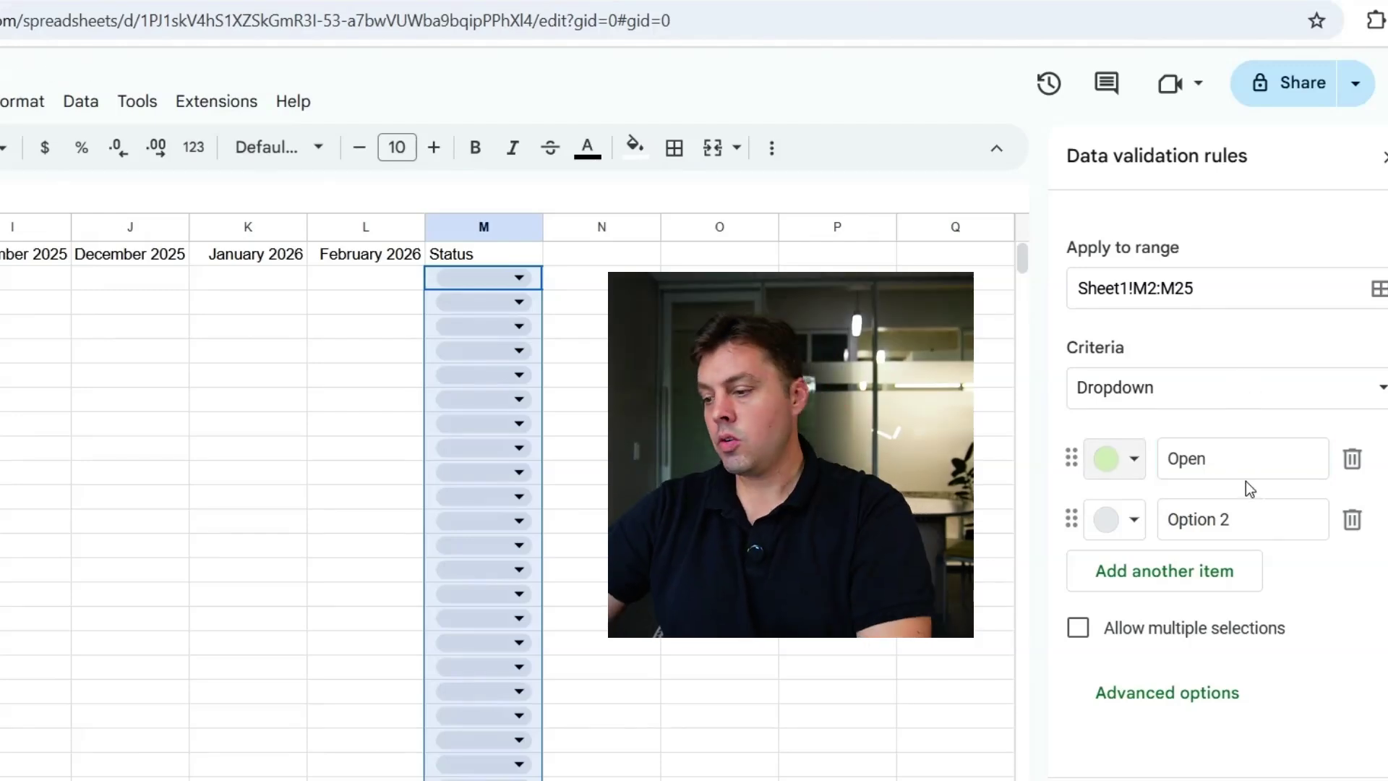
click(1239, 466)
double_click(1239, 466)
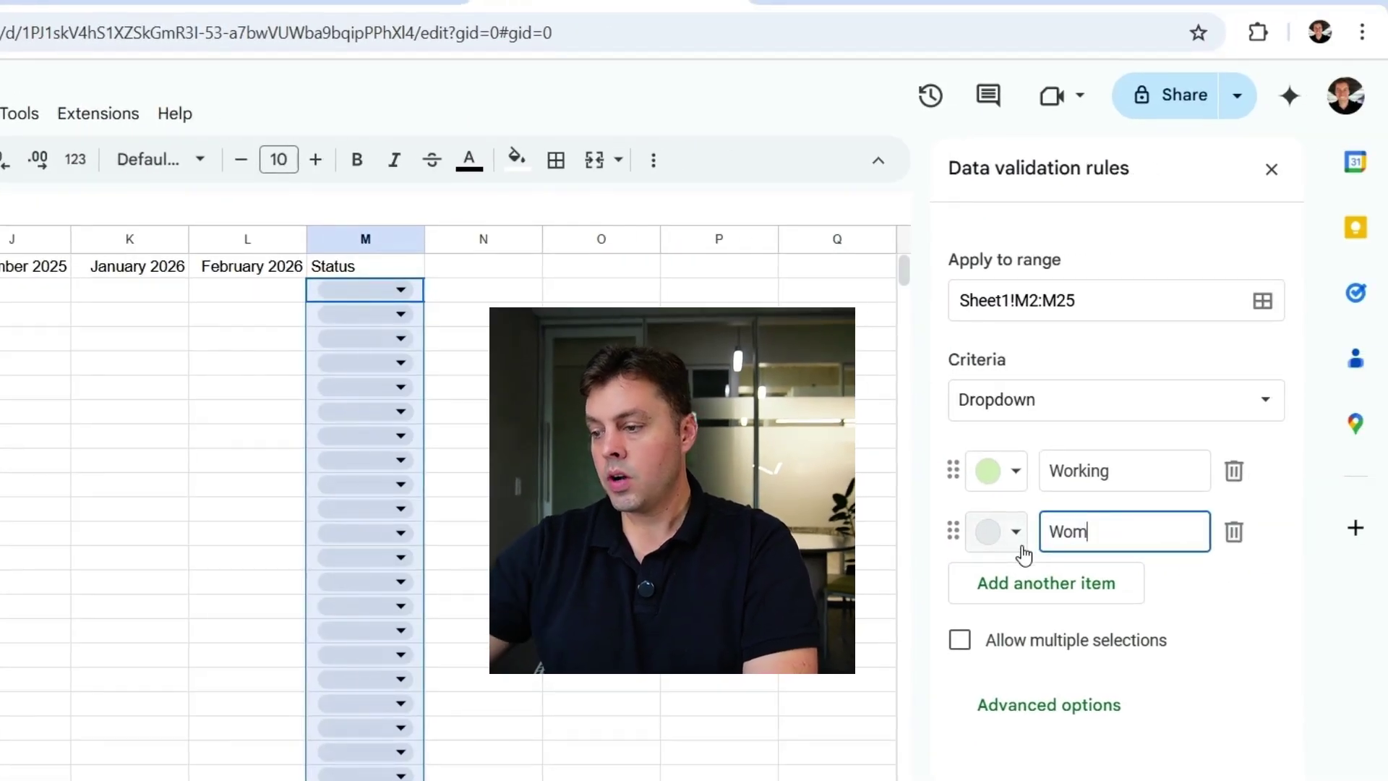
click(1011, 582)
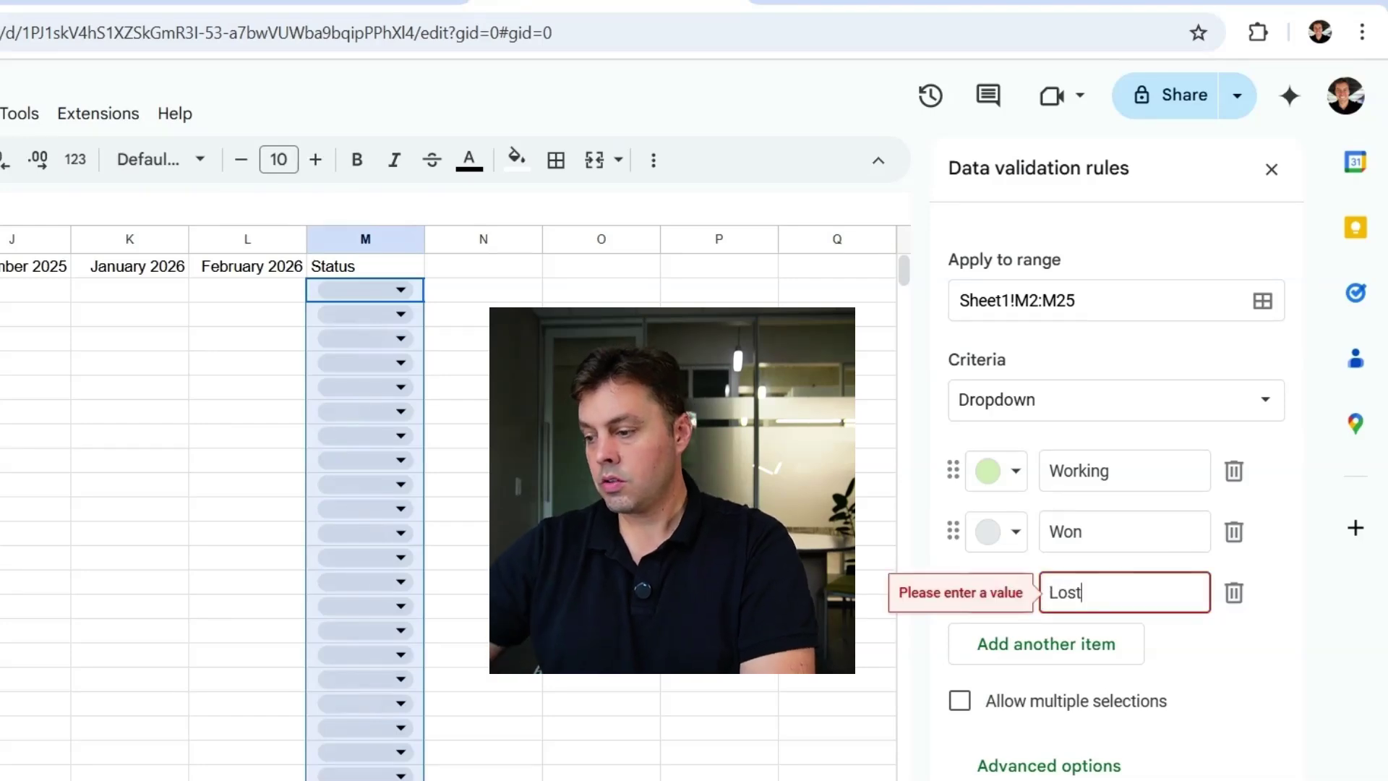
- Colour the options: Lost light pink, Won light green, Working light blue
click(1010, 594)
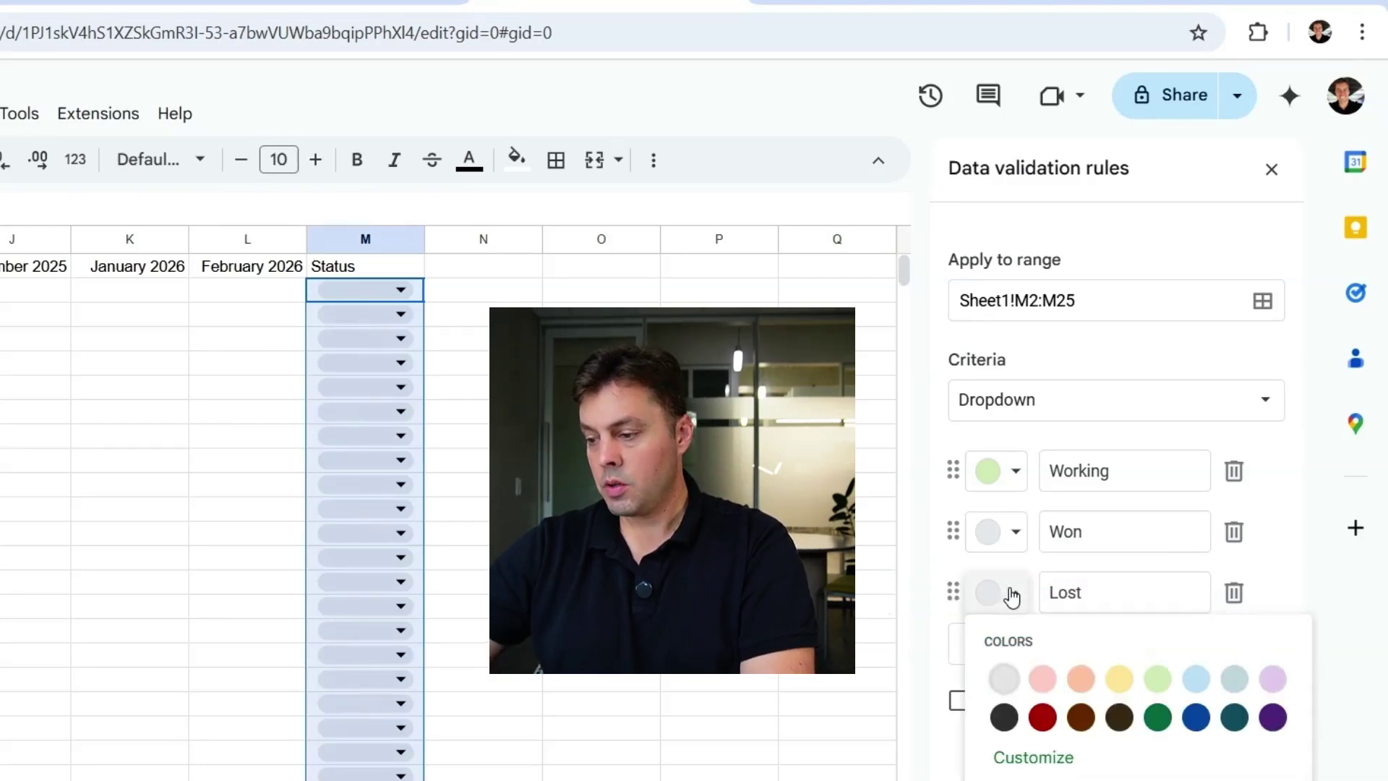
click(1041, 678)
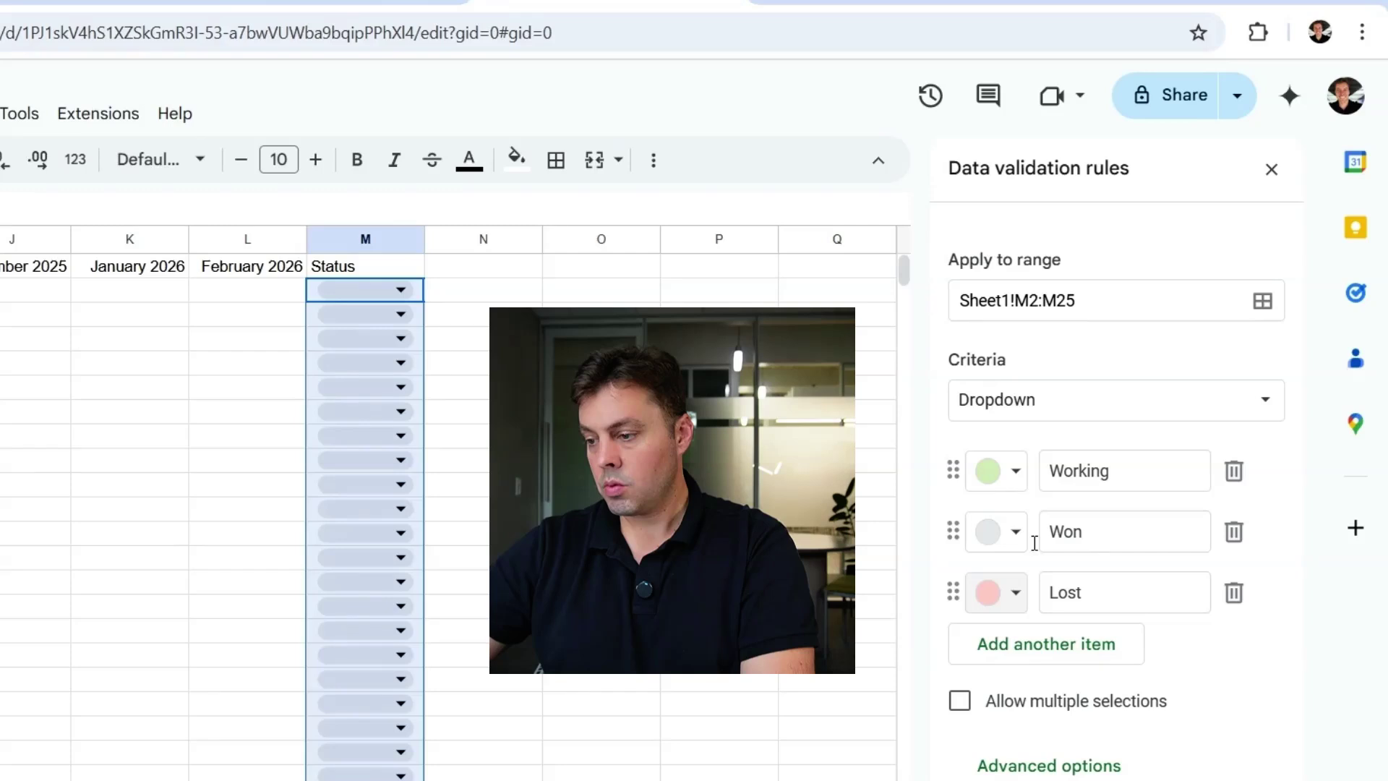
click(1017, 534)
click(1158, 618)
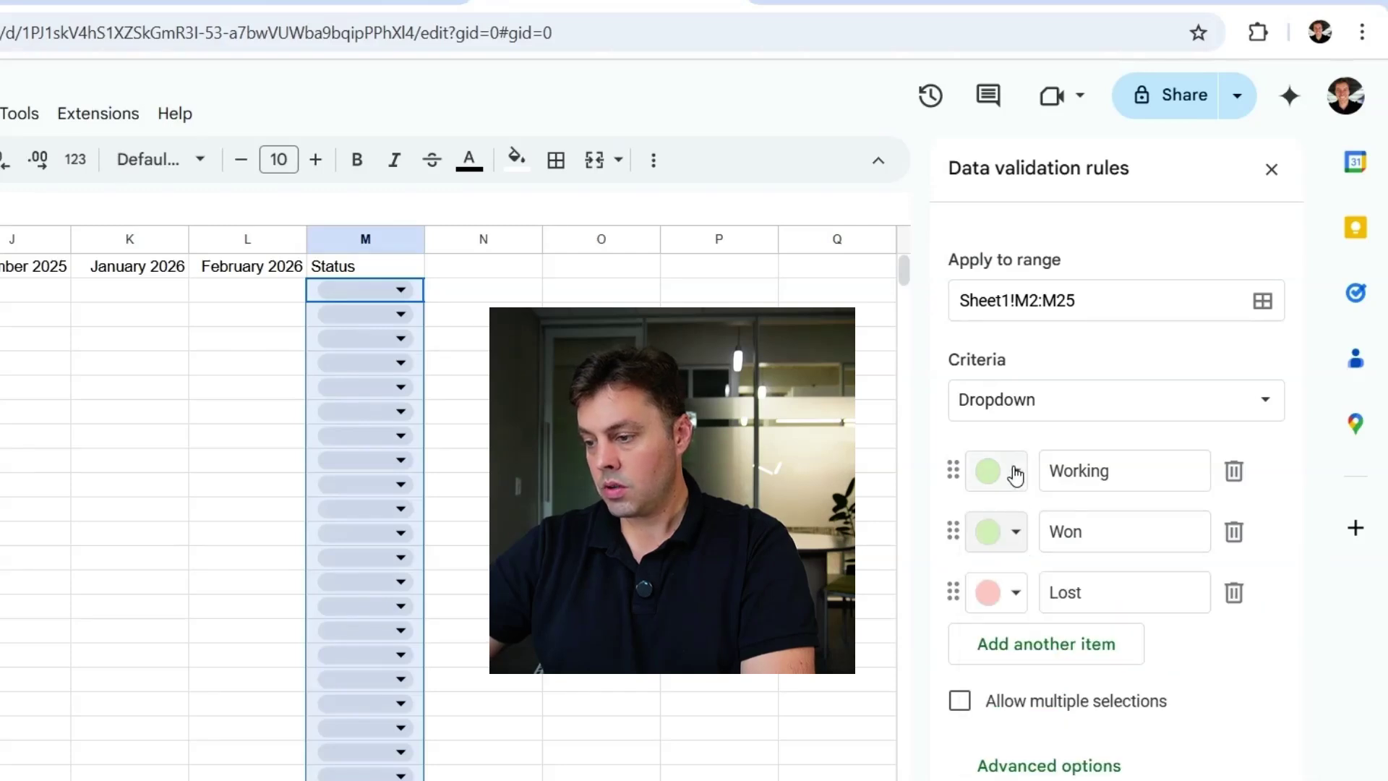
click(1014, 472)
click(1194, 558)
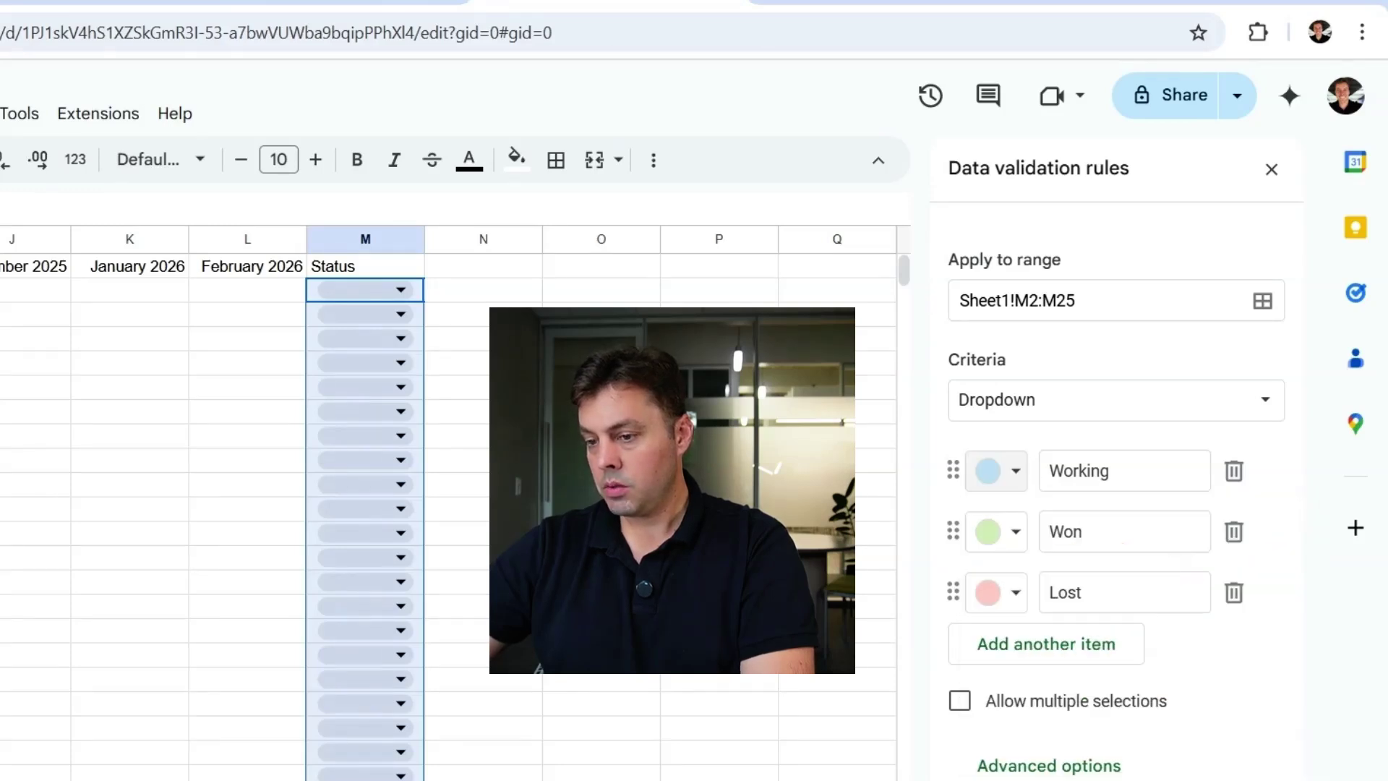
- Set M2's status to Working, then select the header row
click(600, 470)
click(393, 285)
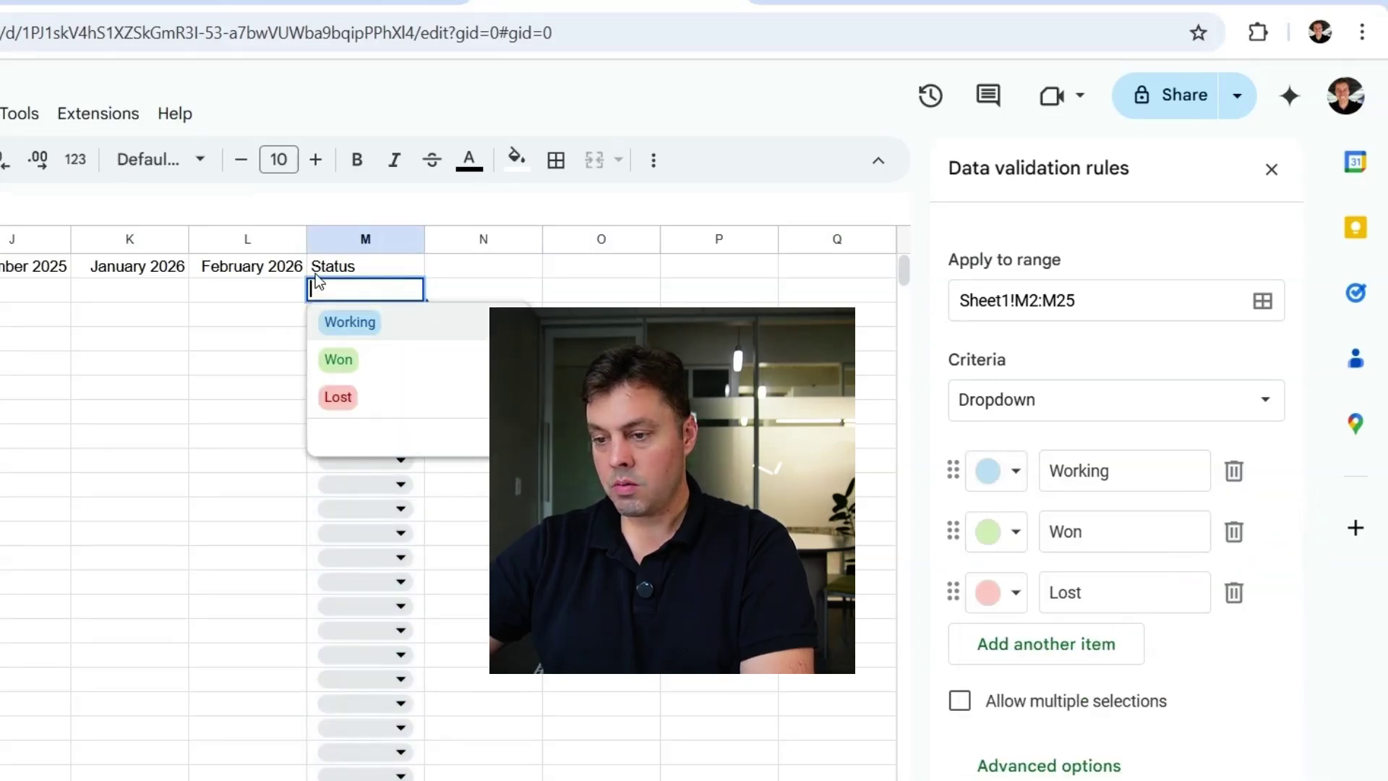
click(352, 322)
click(168, 406)
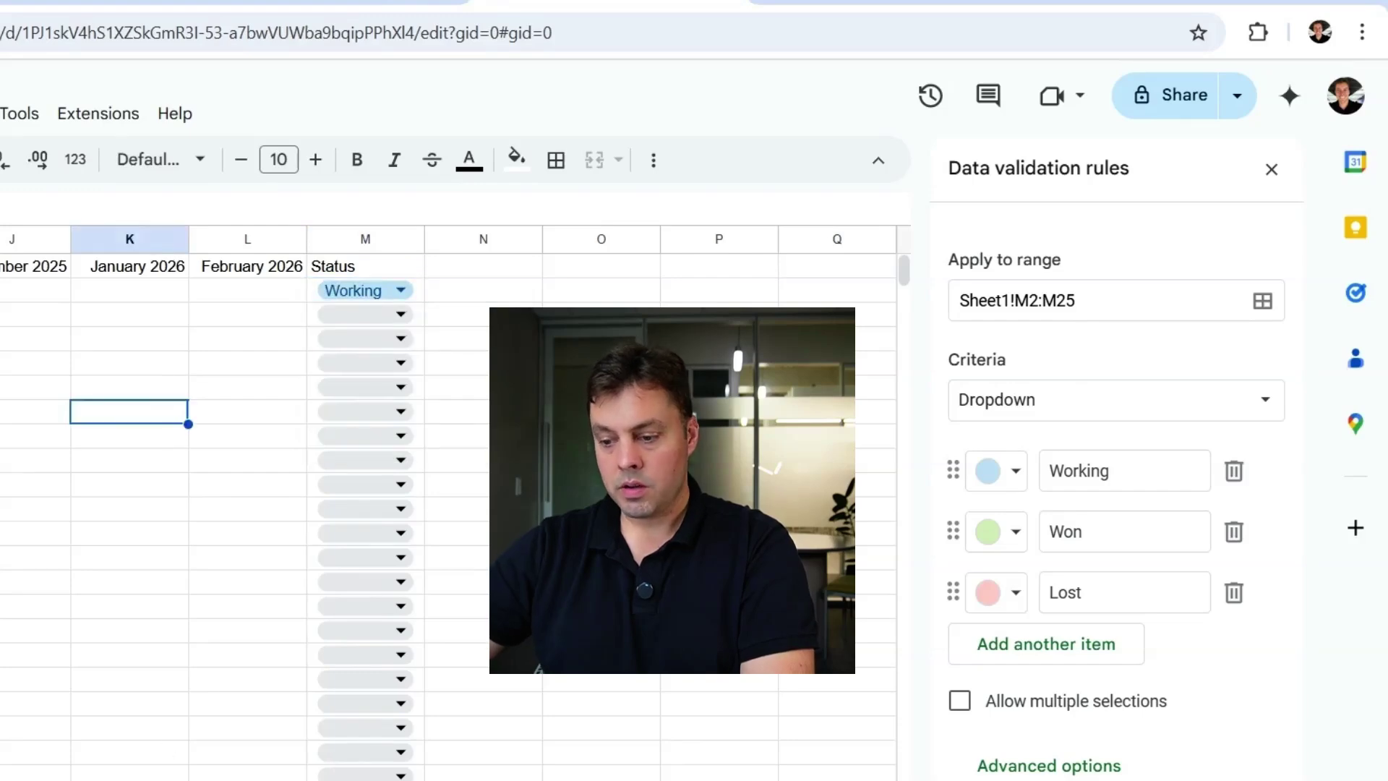
scroll(433, 506, left, 10)
click(26, 259)
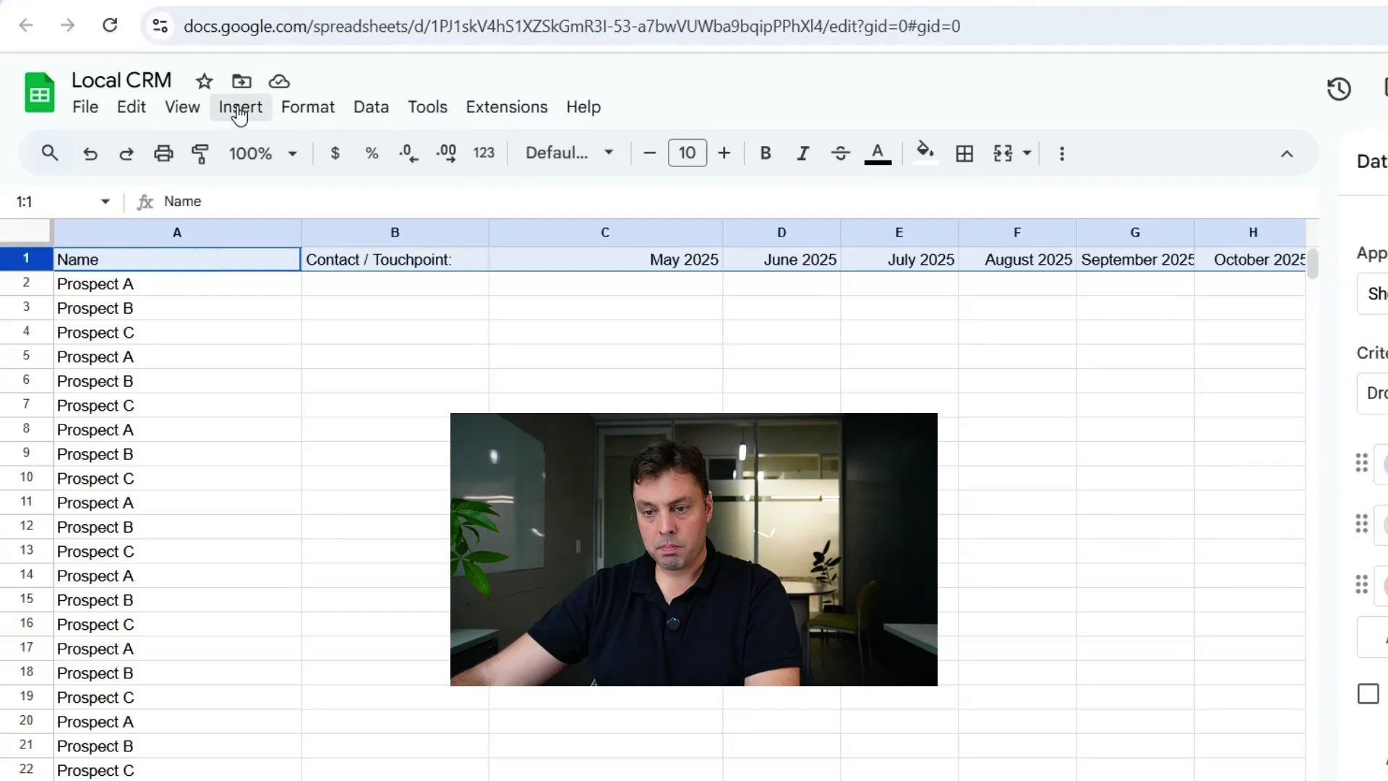
- Freeze header row 1 and Name column A, then widen column B slightly
click(182, 107)
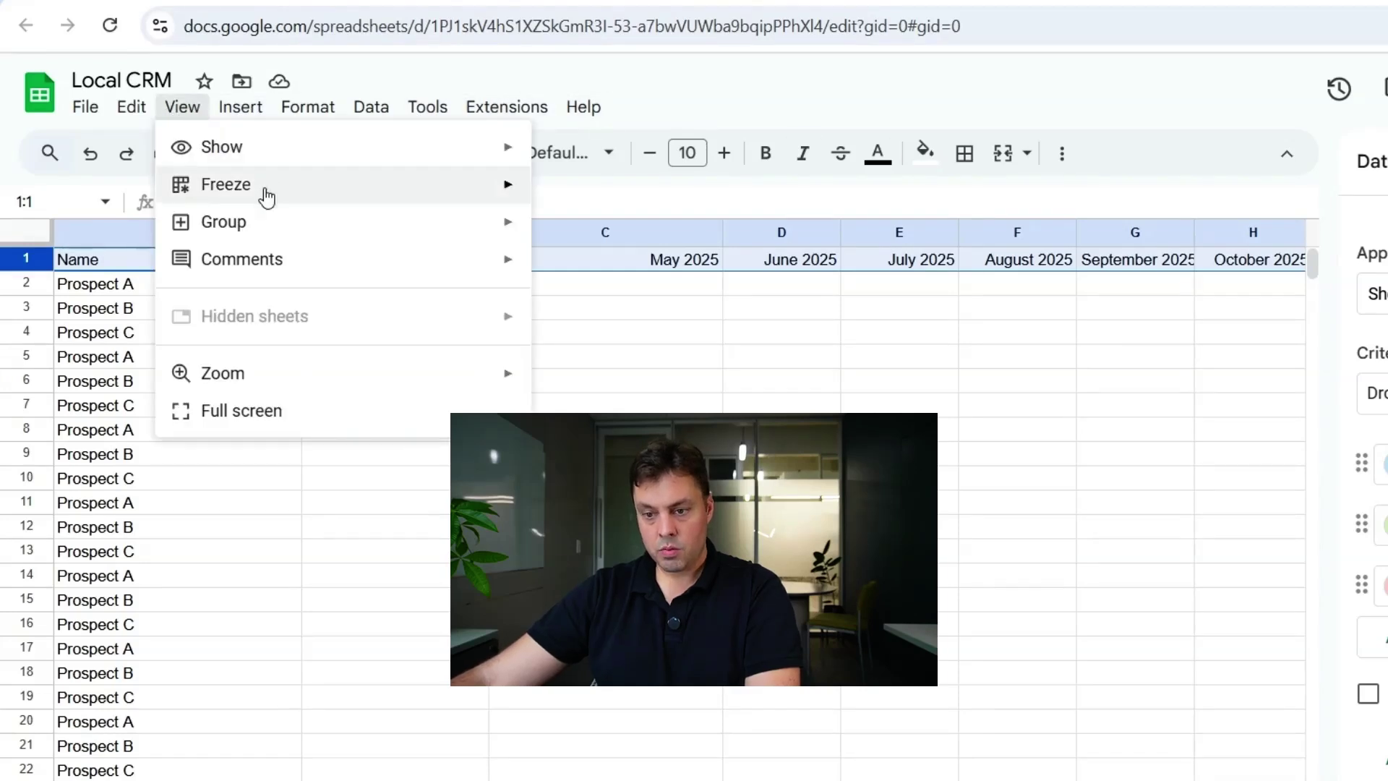
mouse_move(528, 189)
click(596, 231)
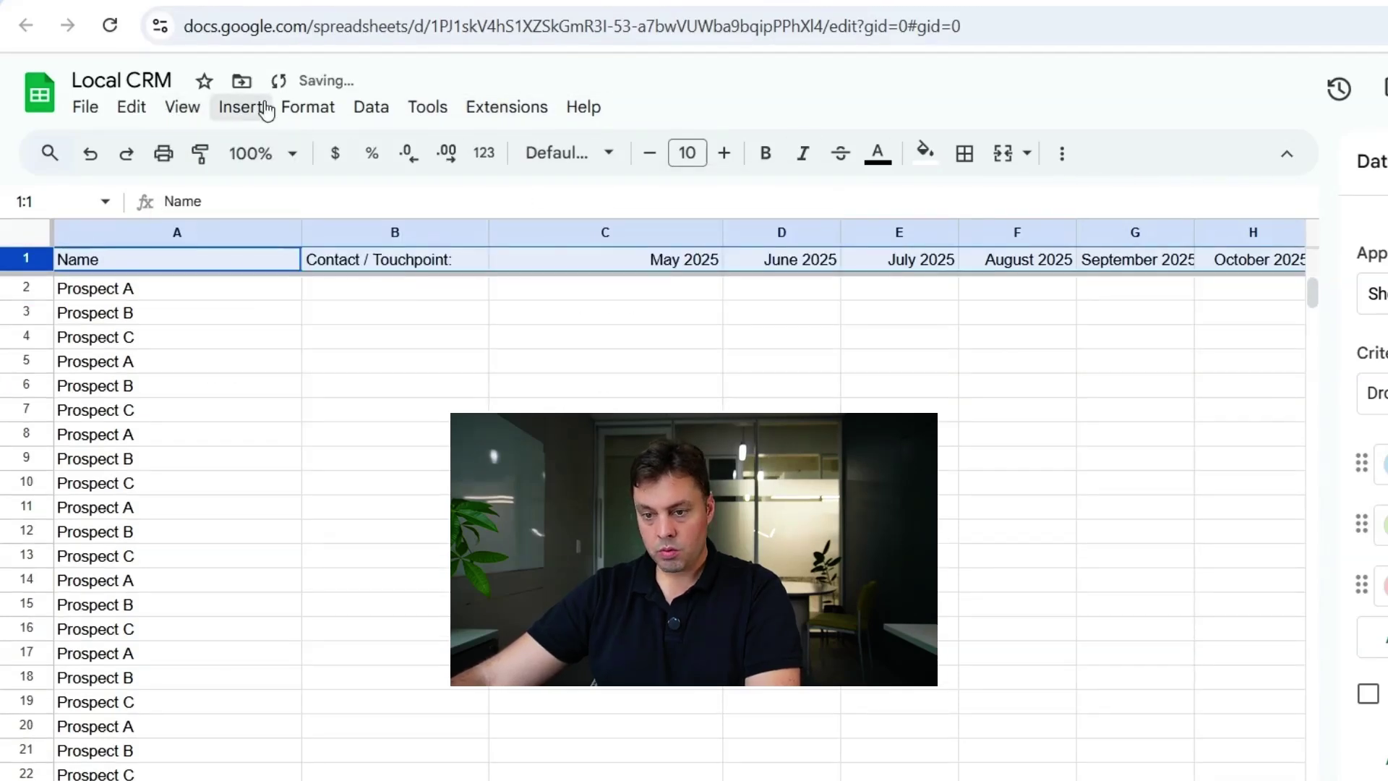
click(202, 110)
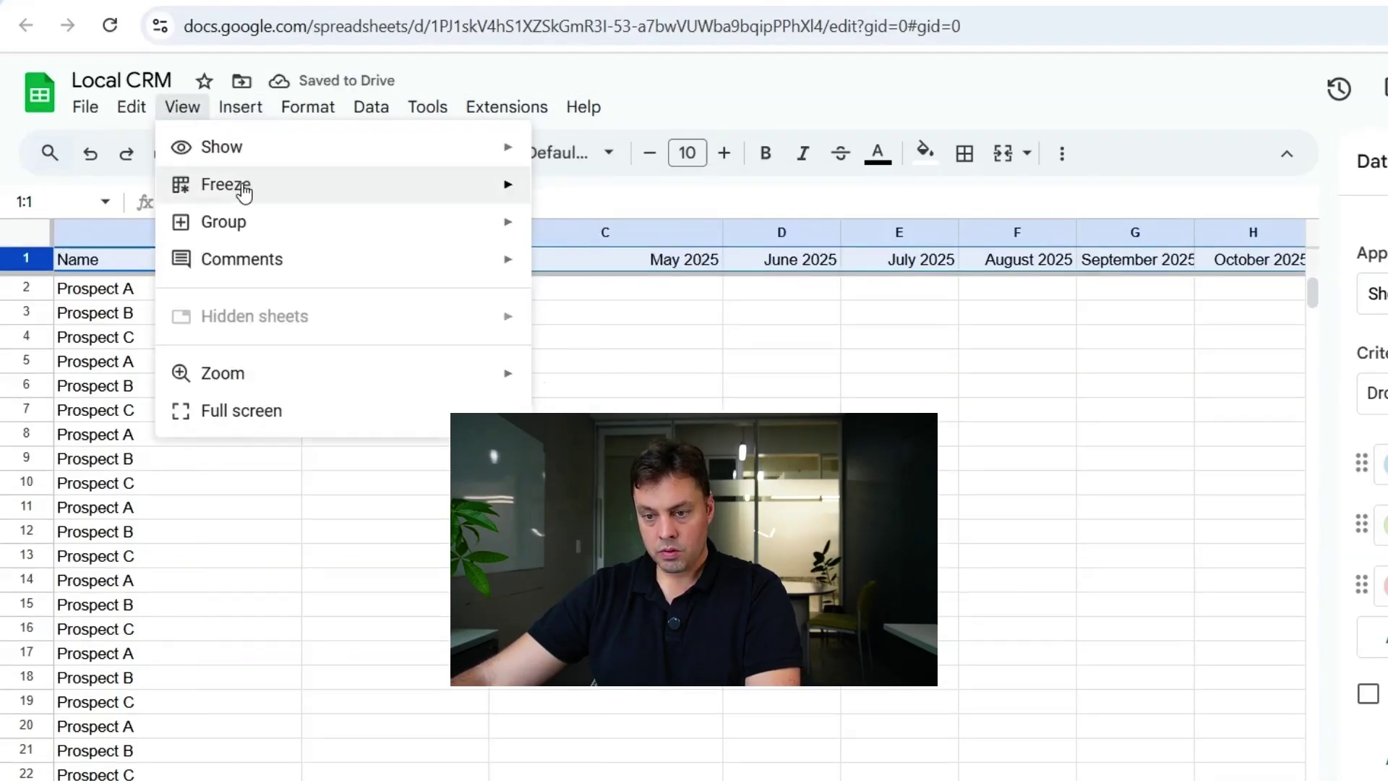
mouse_move(244, 189)
click(615, 402)
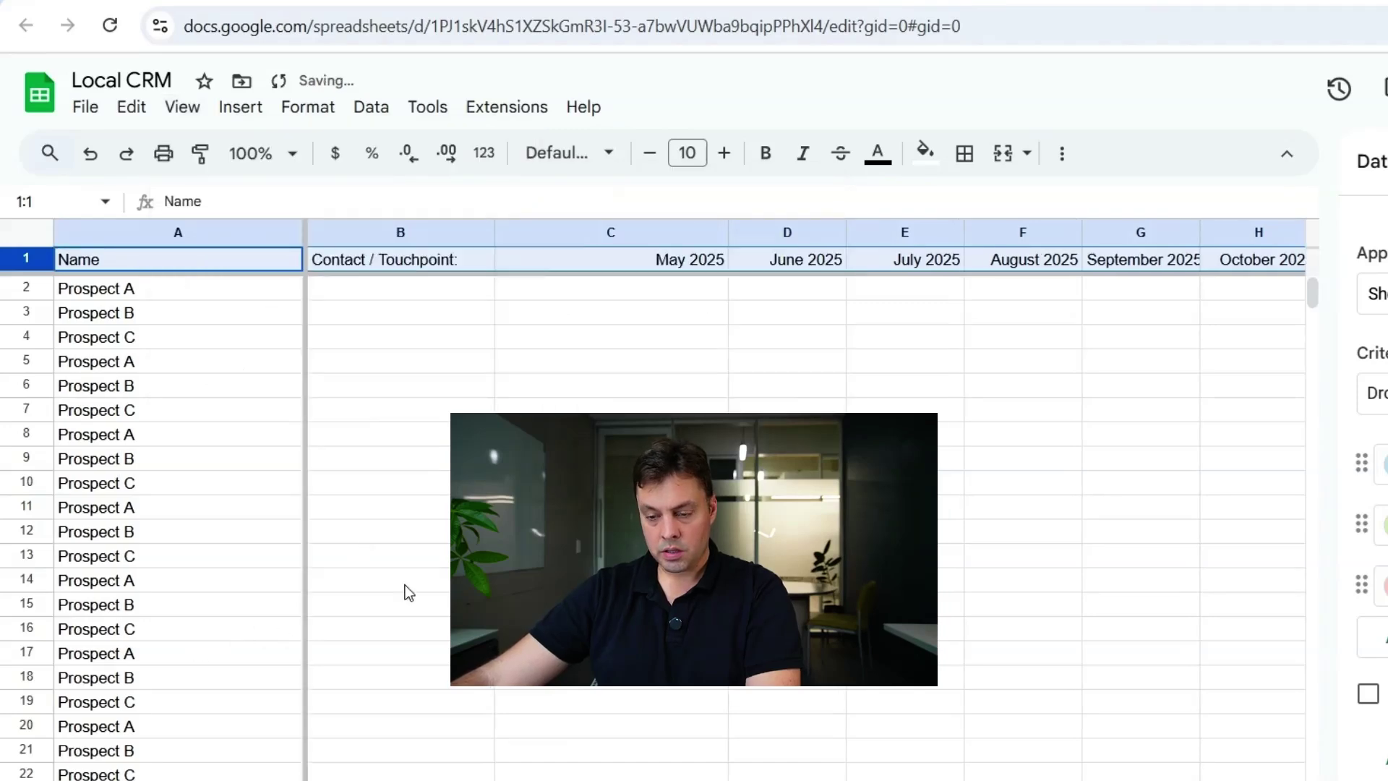
click(405, 584)
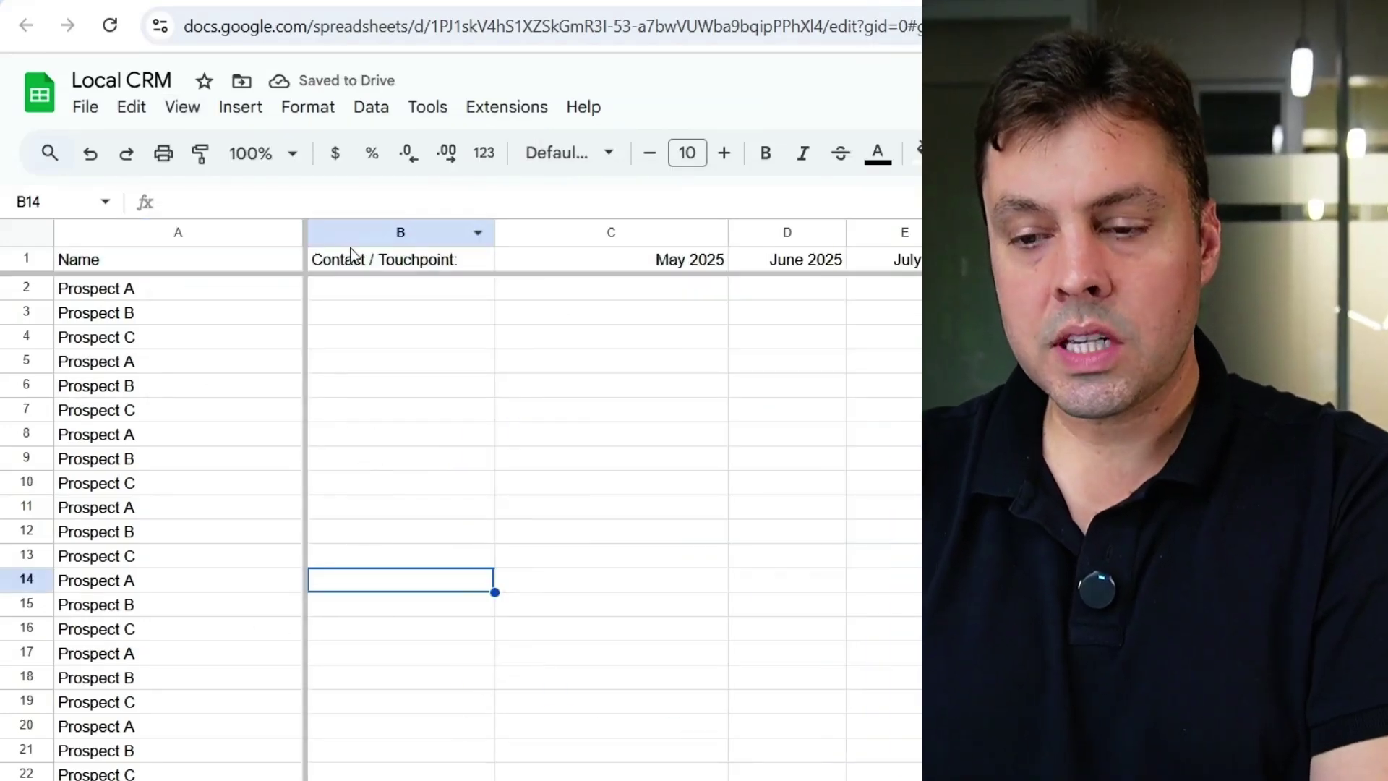
drag(498, 230, 522, 229)
click(396, 289)
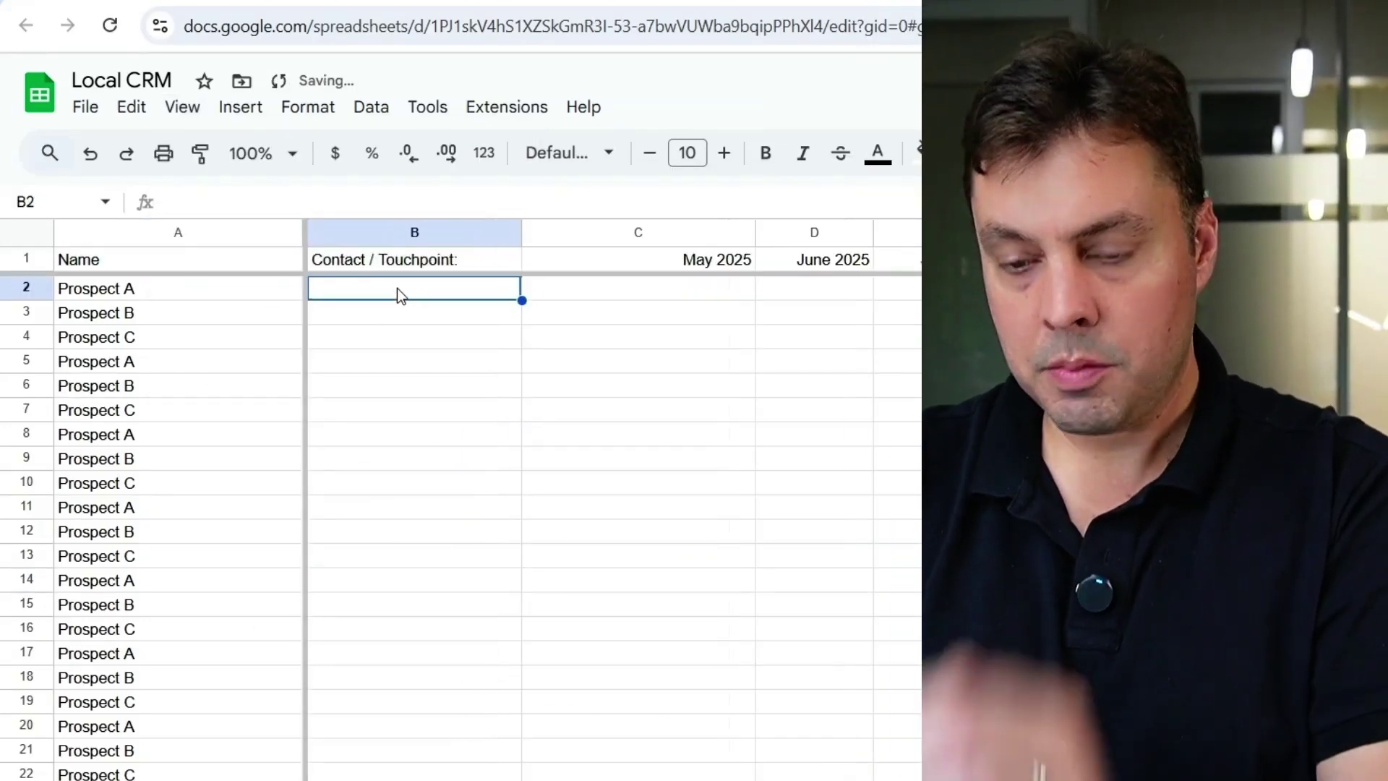
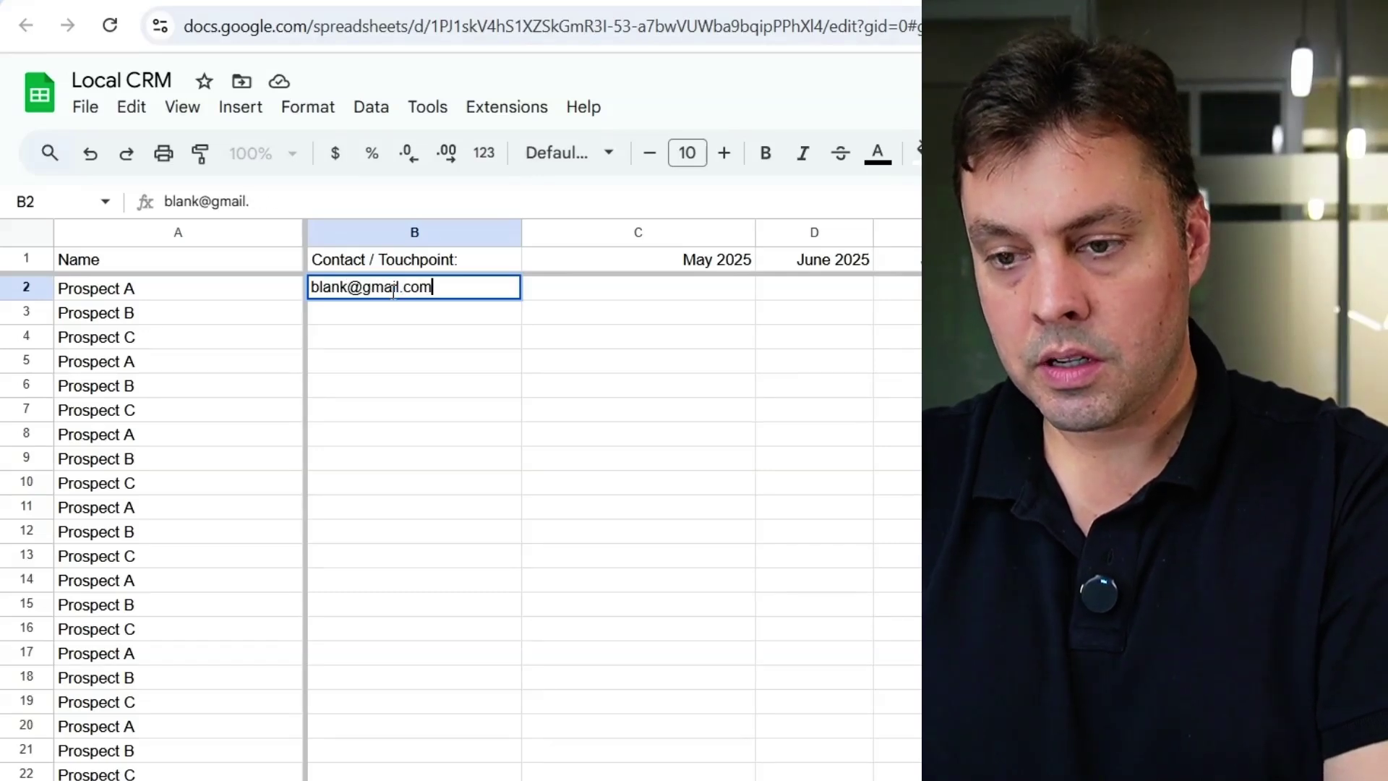
- Enter three sample e-mail addresses in B2:B4 and a sample phone number in B5
click(405, 311)
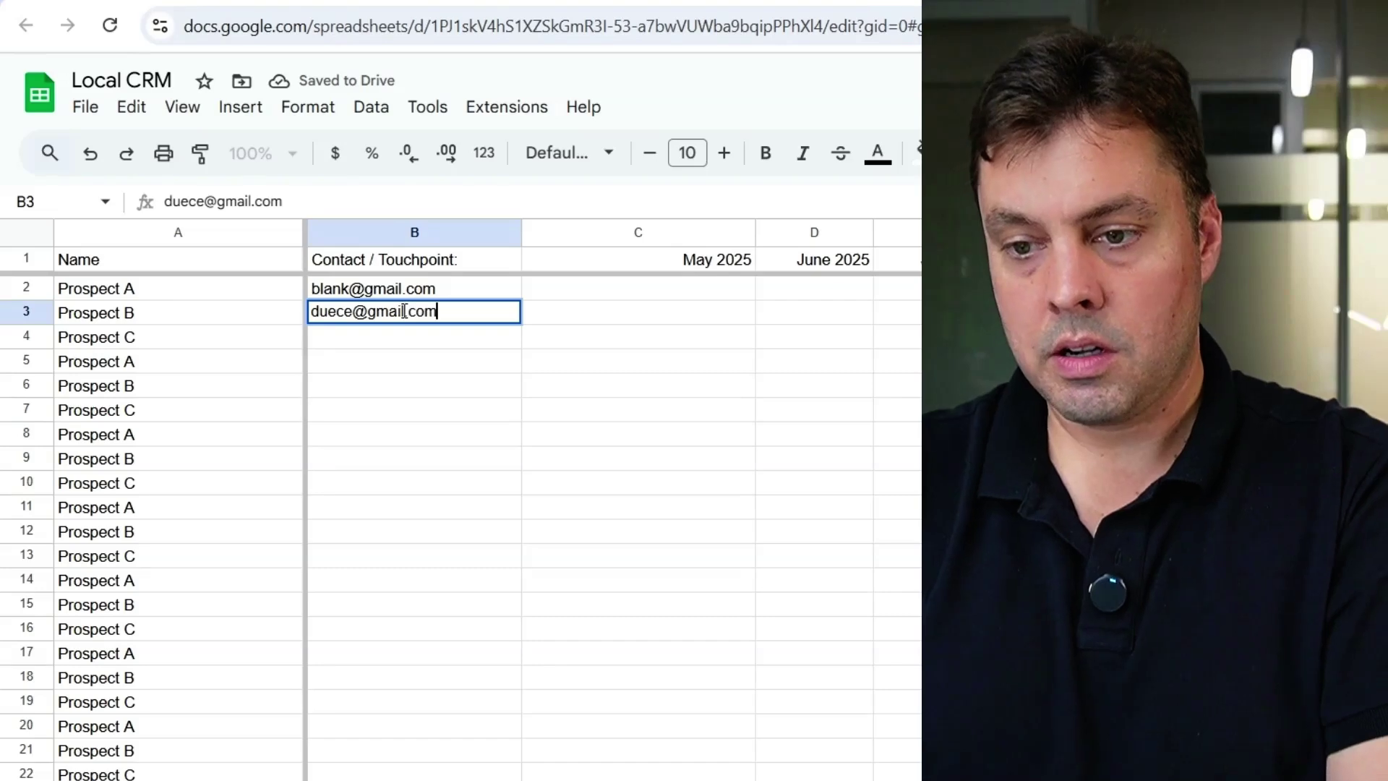
click(408, 334)
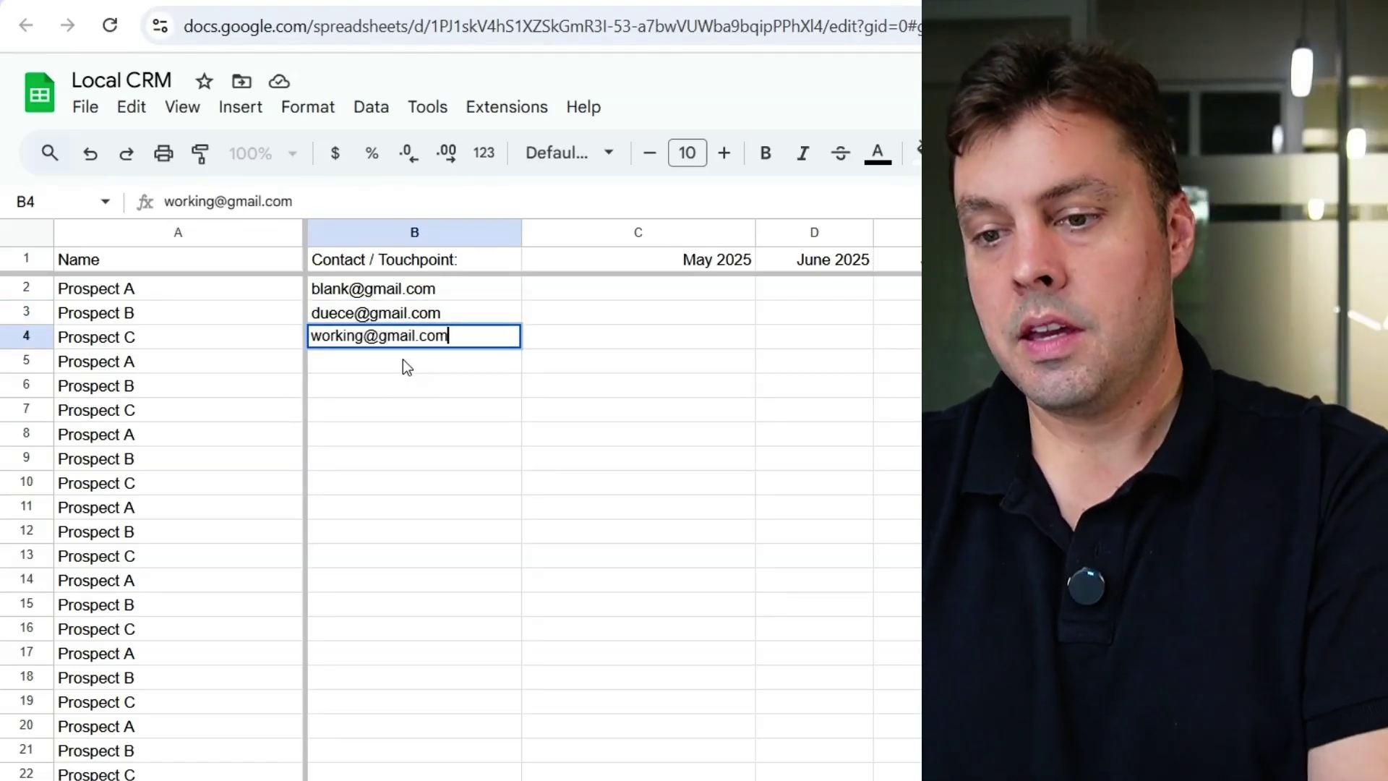
click(402, 358)
text(555-)
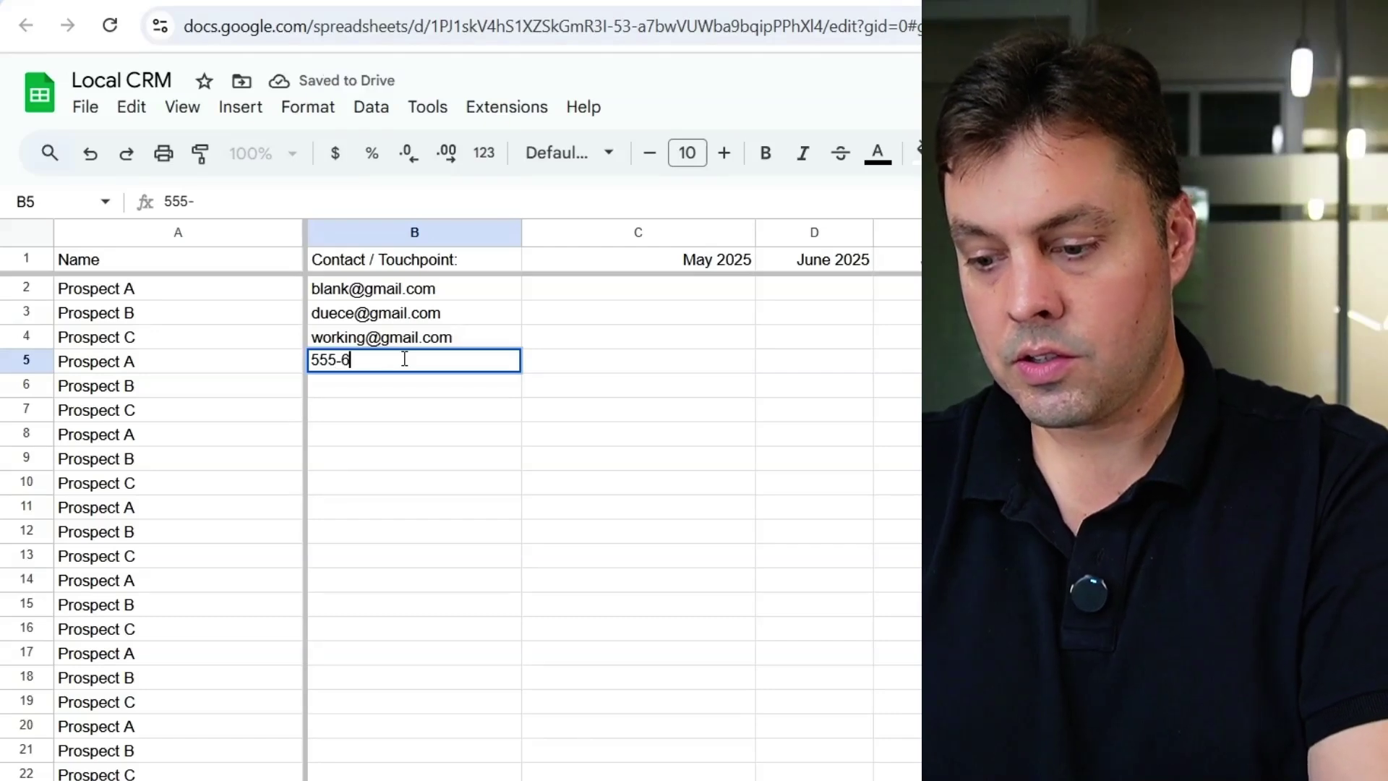
text(6756-)
key(BackSpace)
key(BackSpace)
key(BackSpace)
text(6-89089)
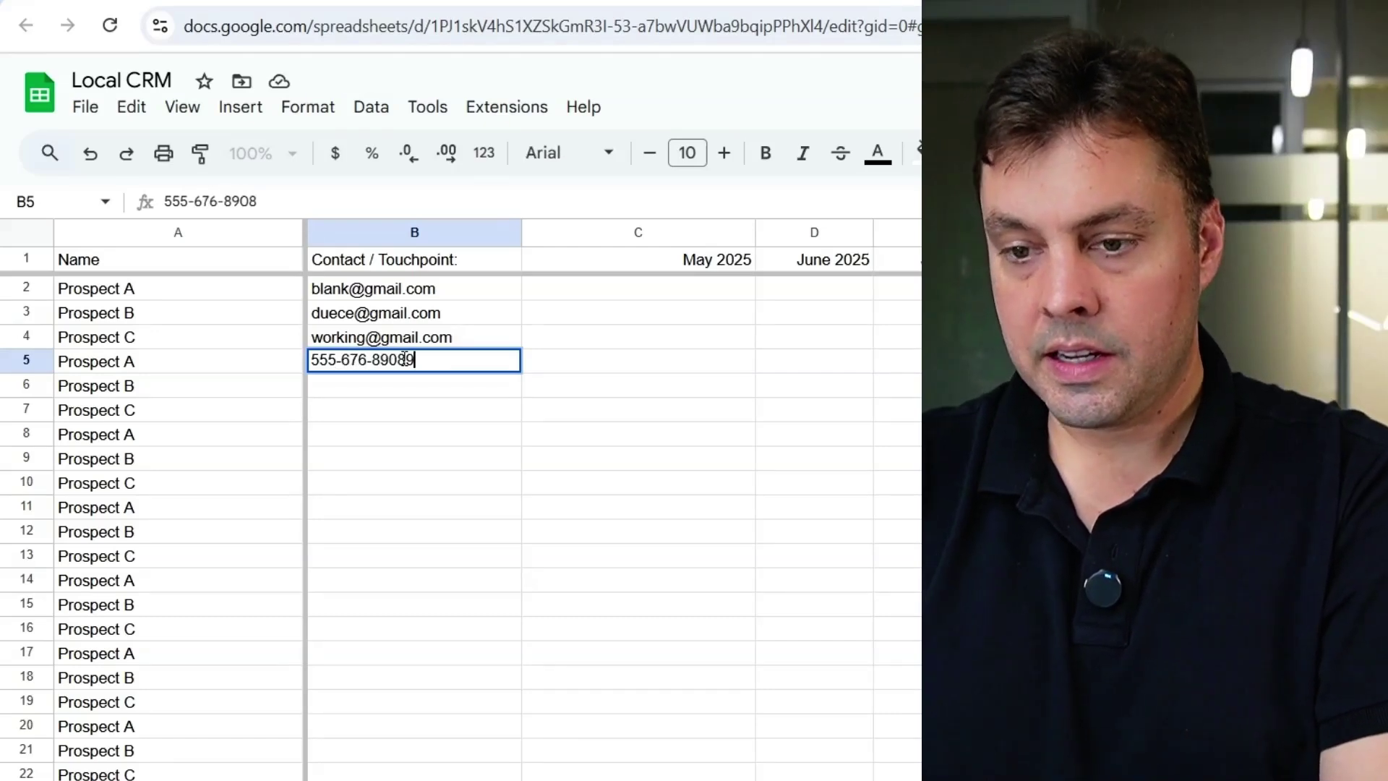
key(BackSpace)
key(BackSpace)
text(89)
click(373, 288)
- Fill the B2:B5 contact pattern down column B
shift+click(413, 361)
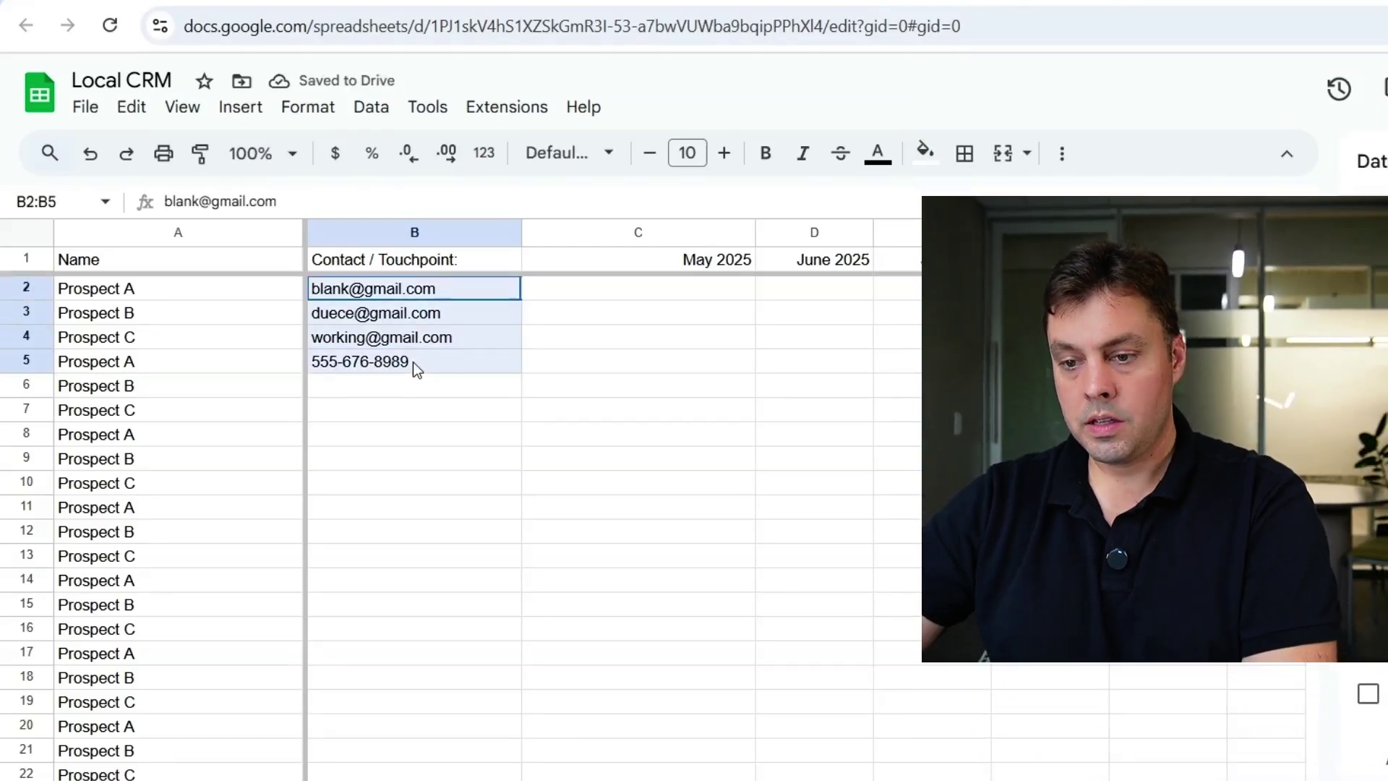
double_click(523, 373)
click(448, 460)
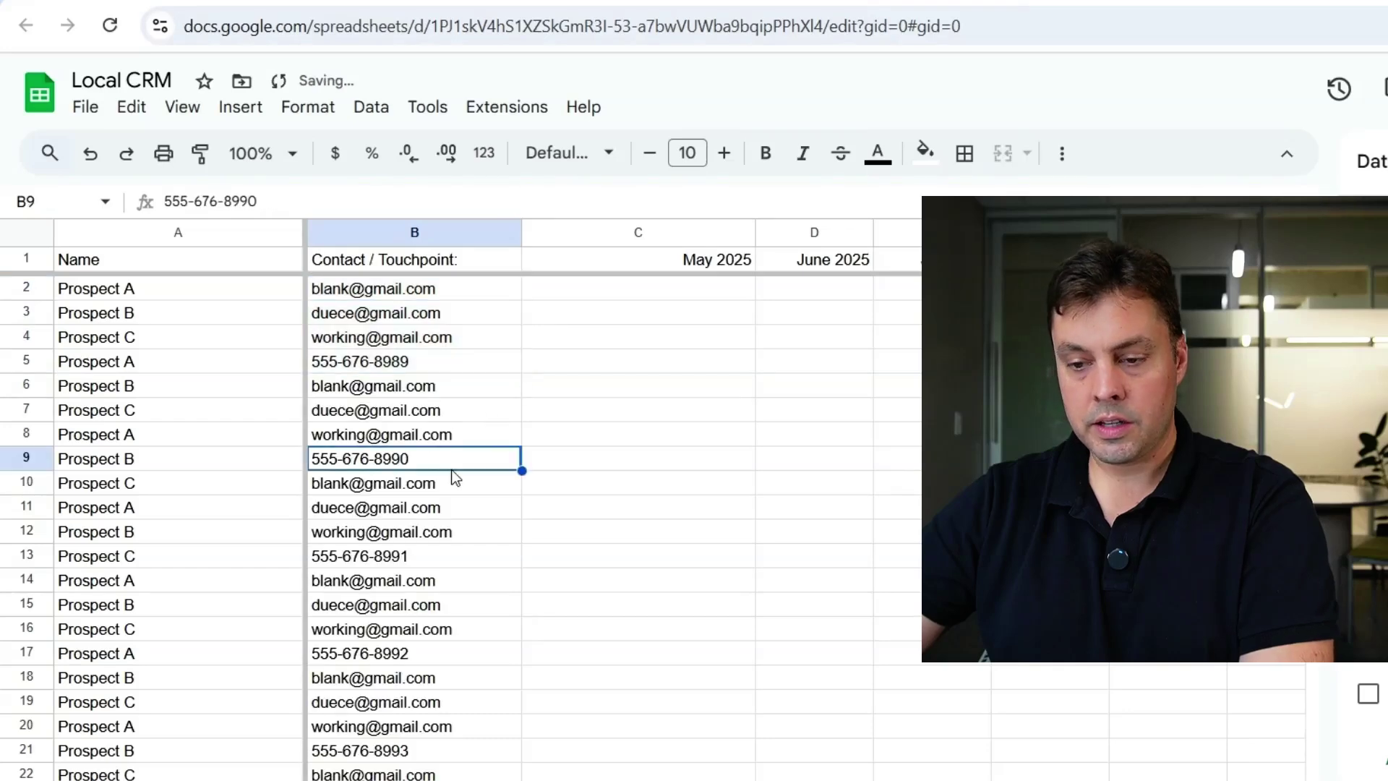
click(637, 468)
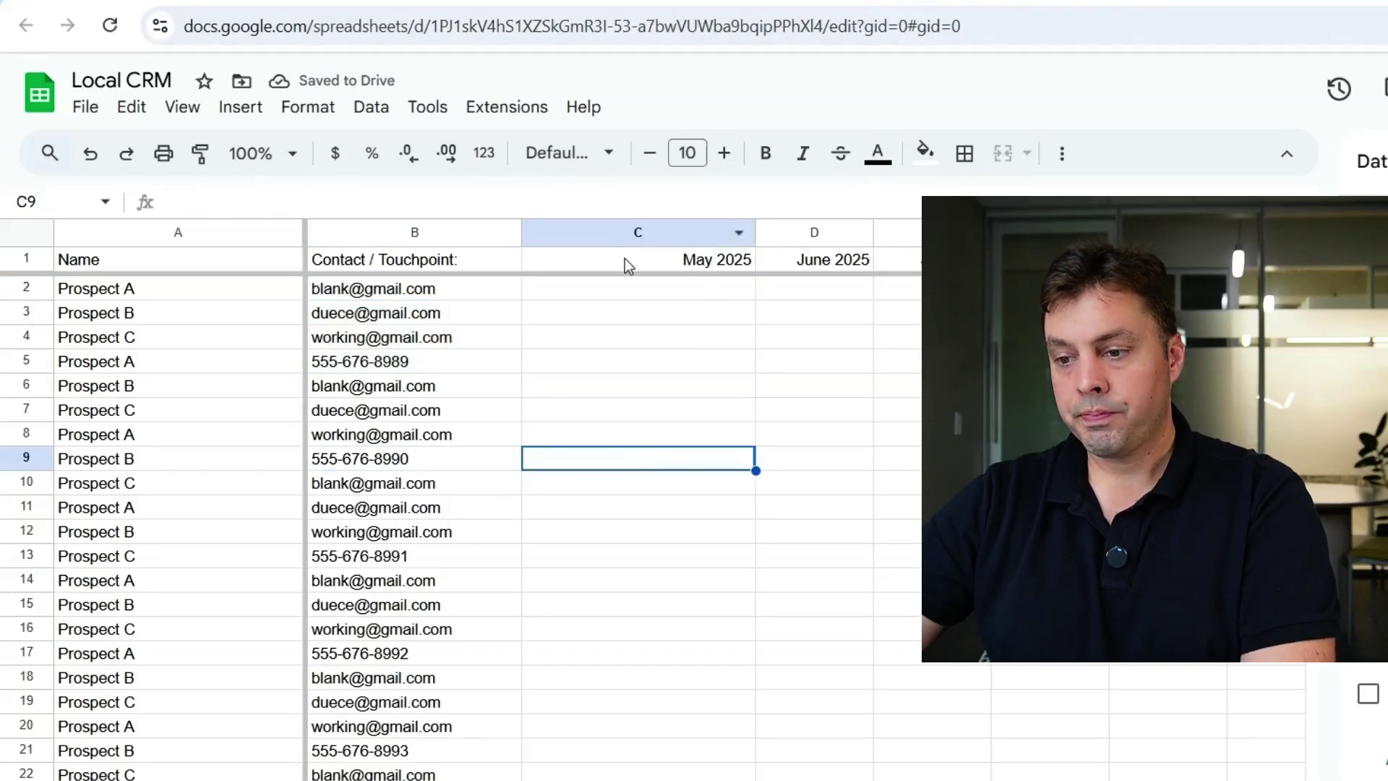
- Narrow the month columns C through L
click(625, 236)
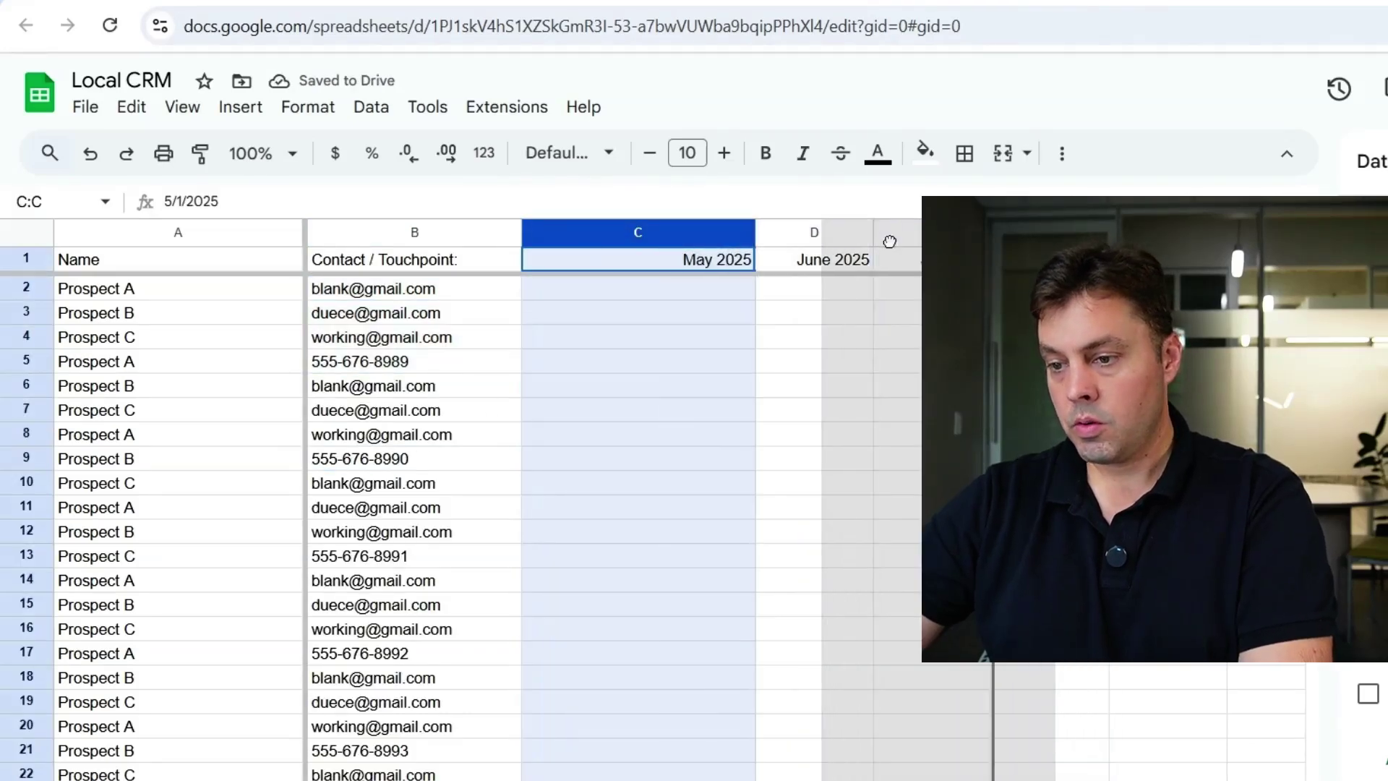
drag(636, 232, 723, 267)
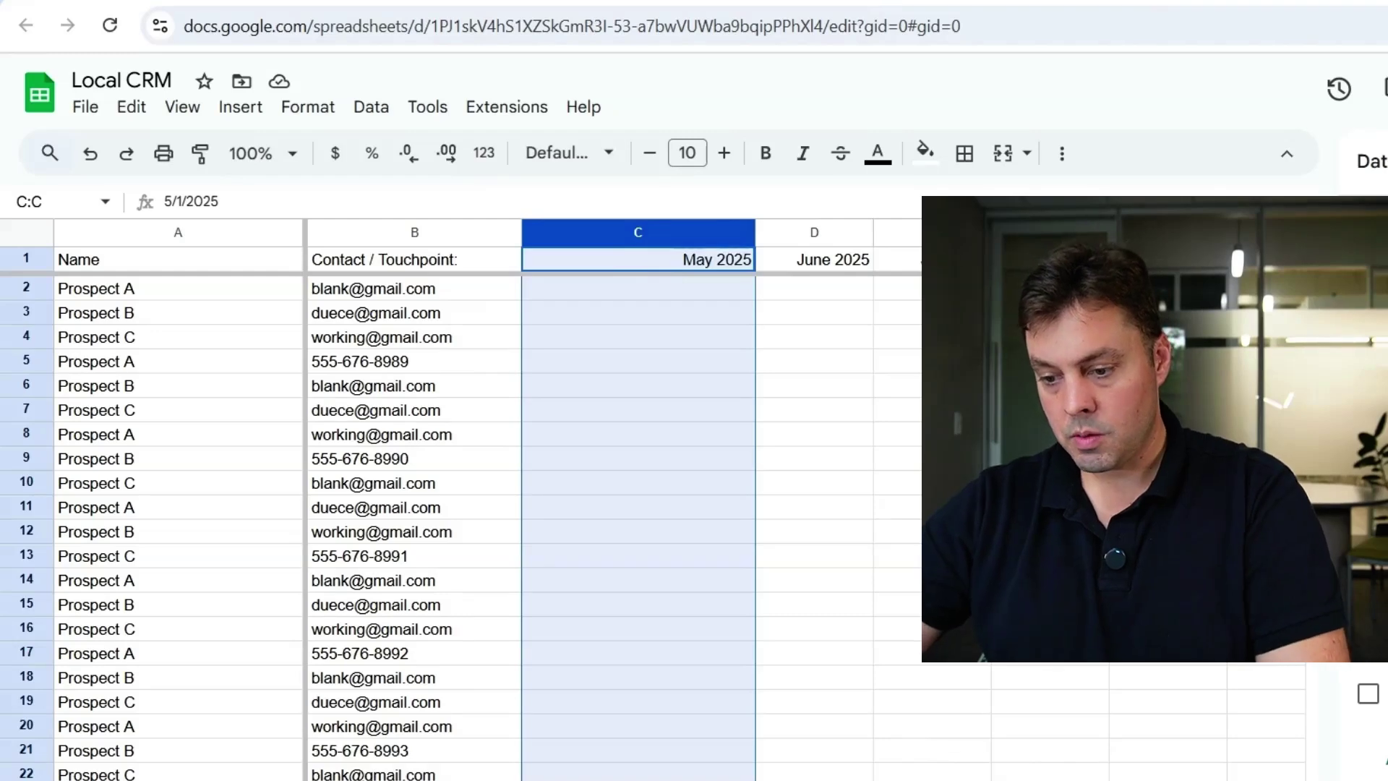
key(ctrl+shift+Right)
drag(836, 232, 772, 232)
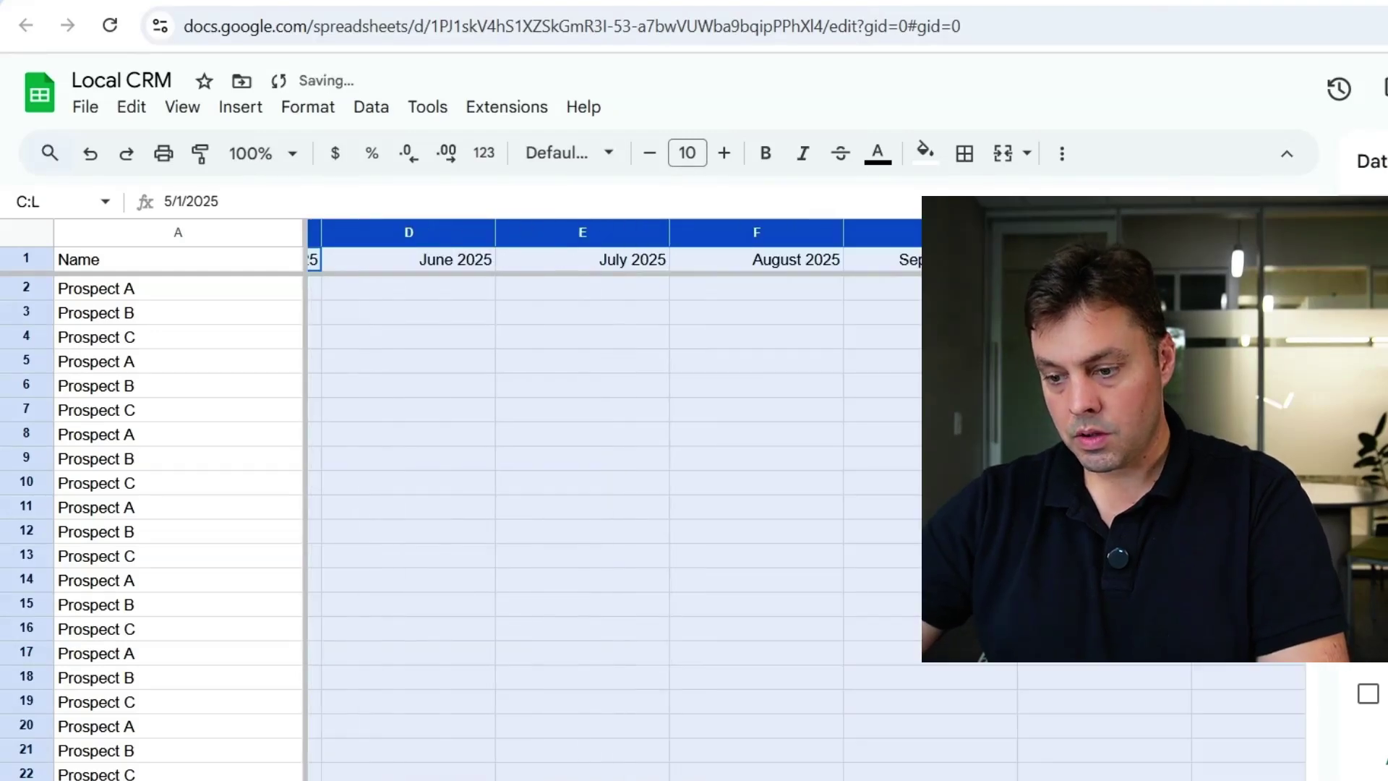
click(315, 410)
- Make the header row bold with a light blue fill
click(26, 260)
click(925, 152)
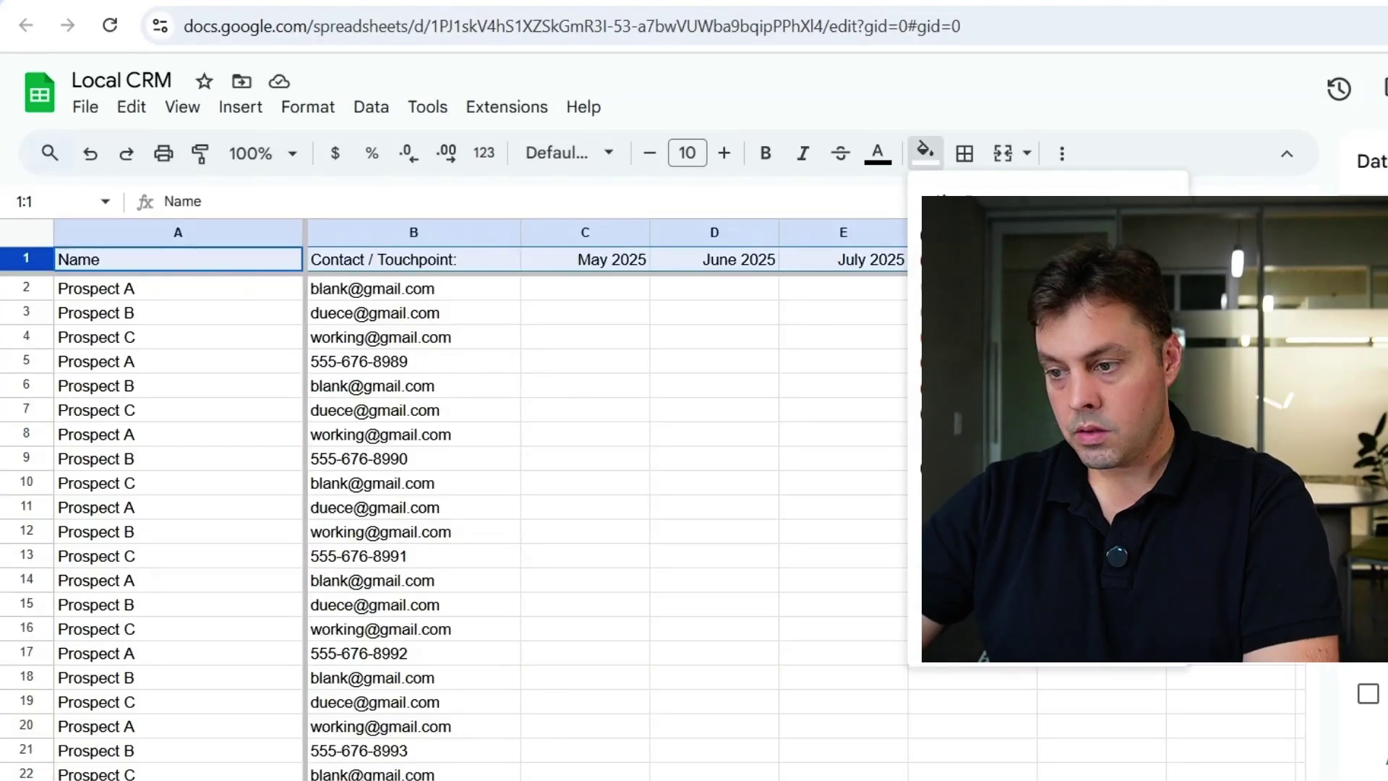
click(1084, 303)
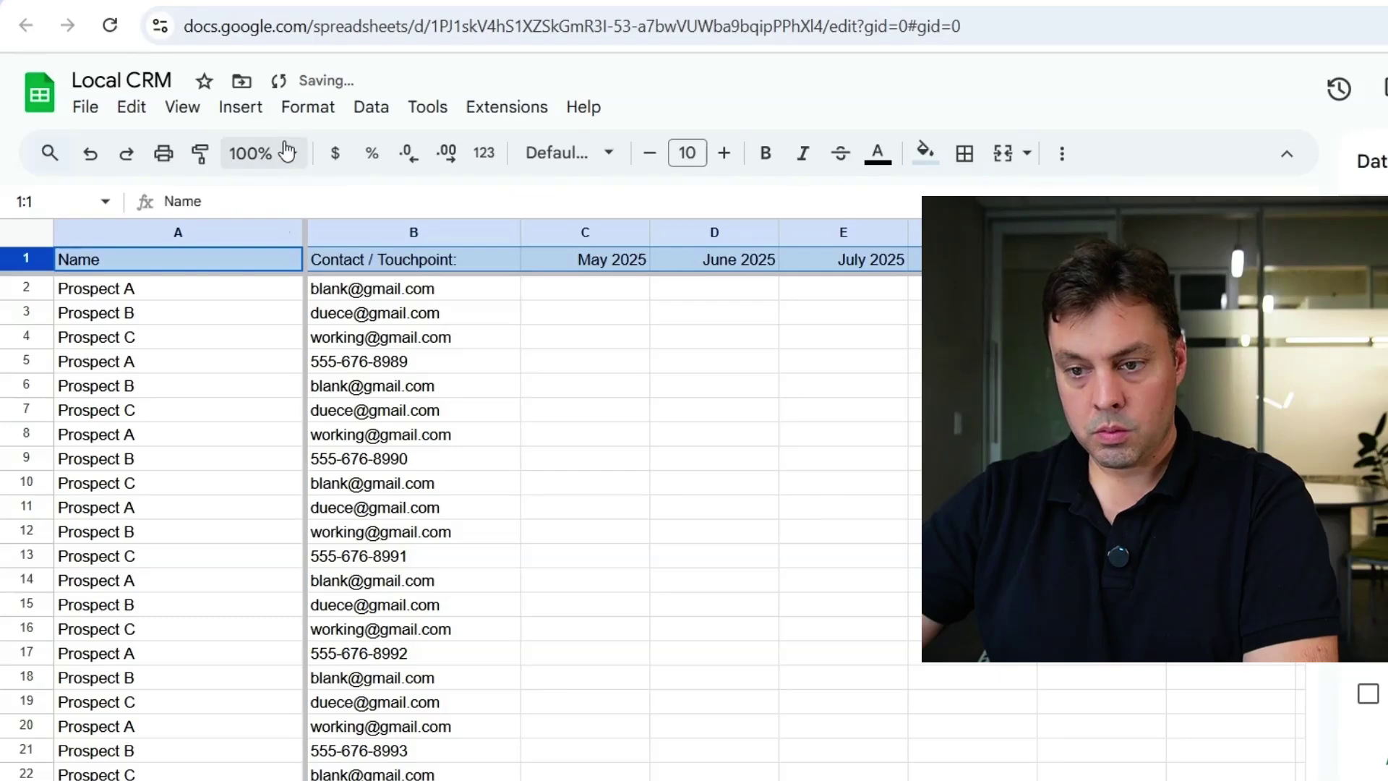
click(766, 154)
click(714, 494)
click(585, 409)
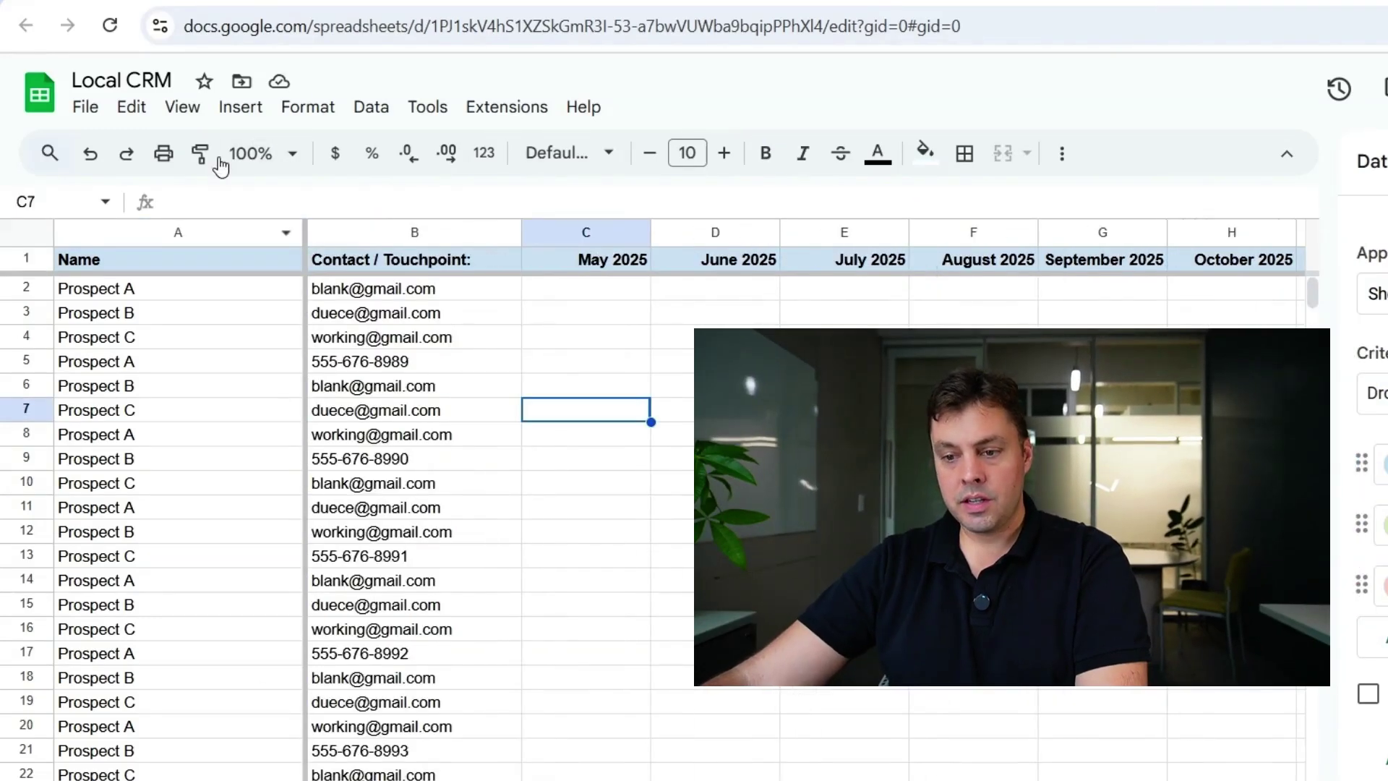
- Freeze the first two columns, Name and Contact / Touchpoint
click(190, 108)
mouse_move(285, 186)
click(586, 436)
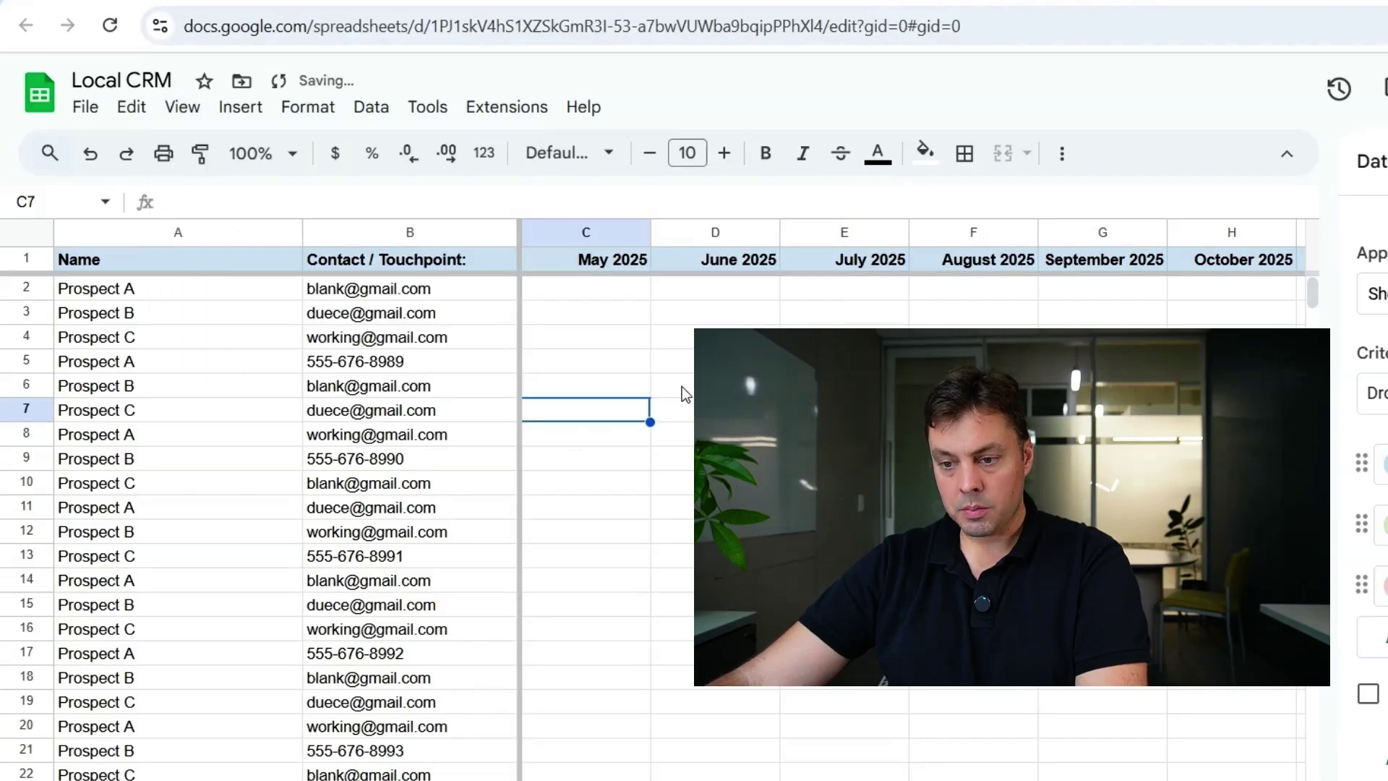
click(682, 362)
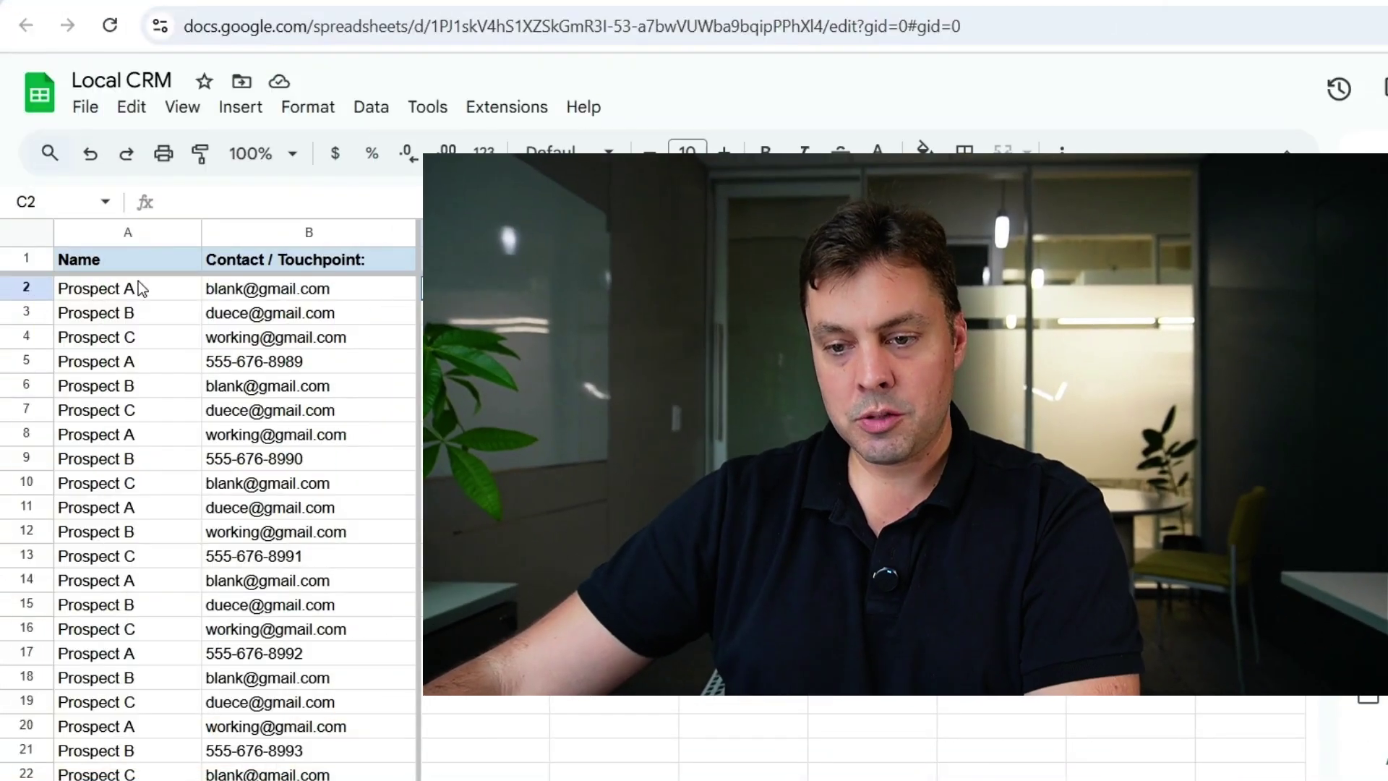
click(131, 288)
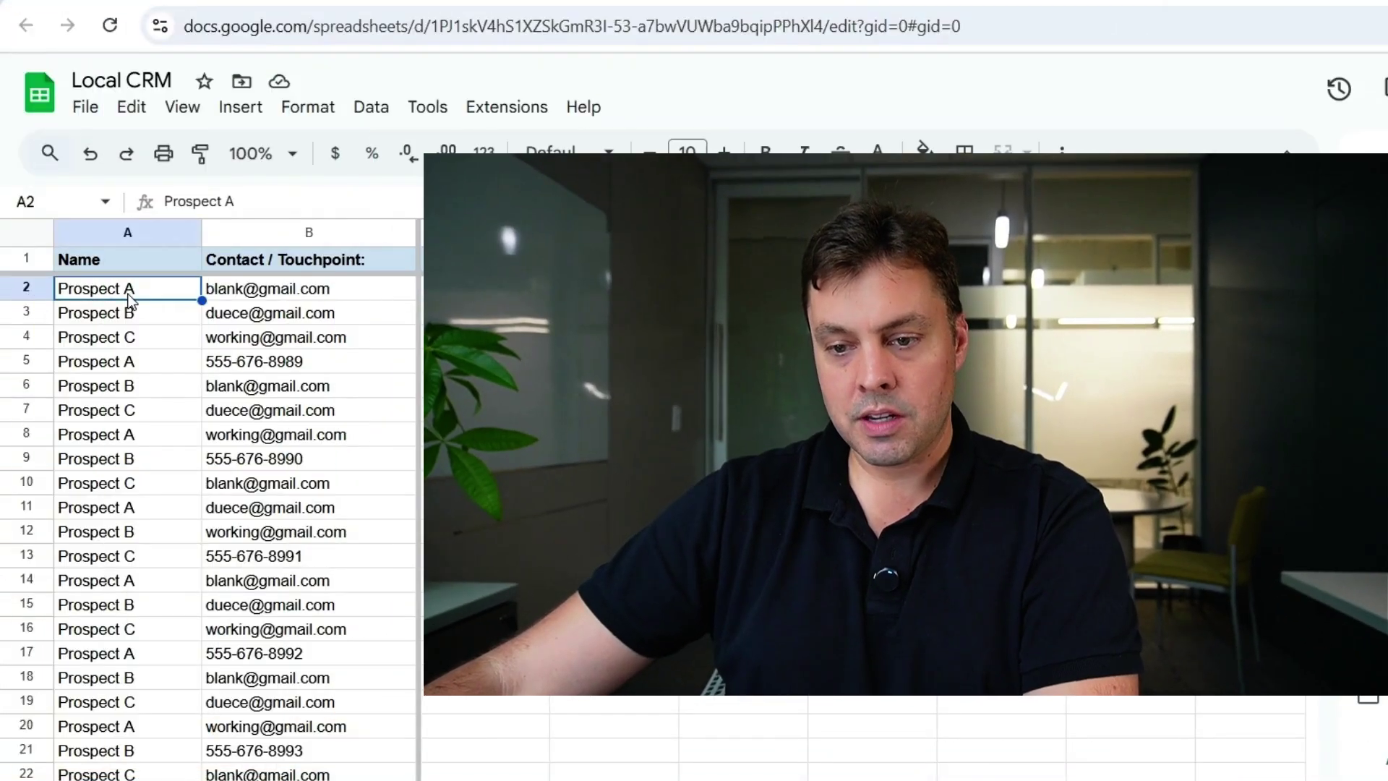
- Replace the Prospect placeholders in A2 and A3 with contacts' full names
text(Jane Smith)
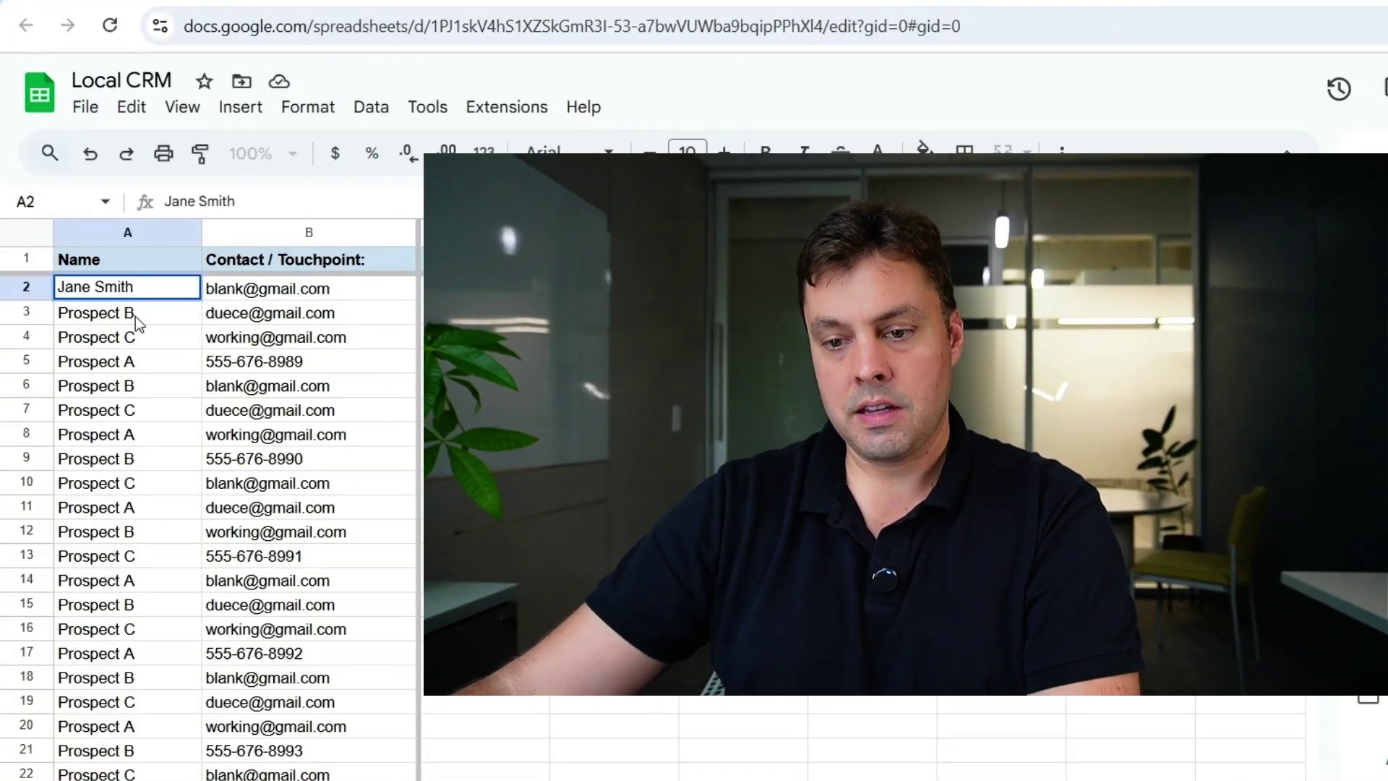
double_click(132, 311)
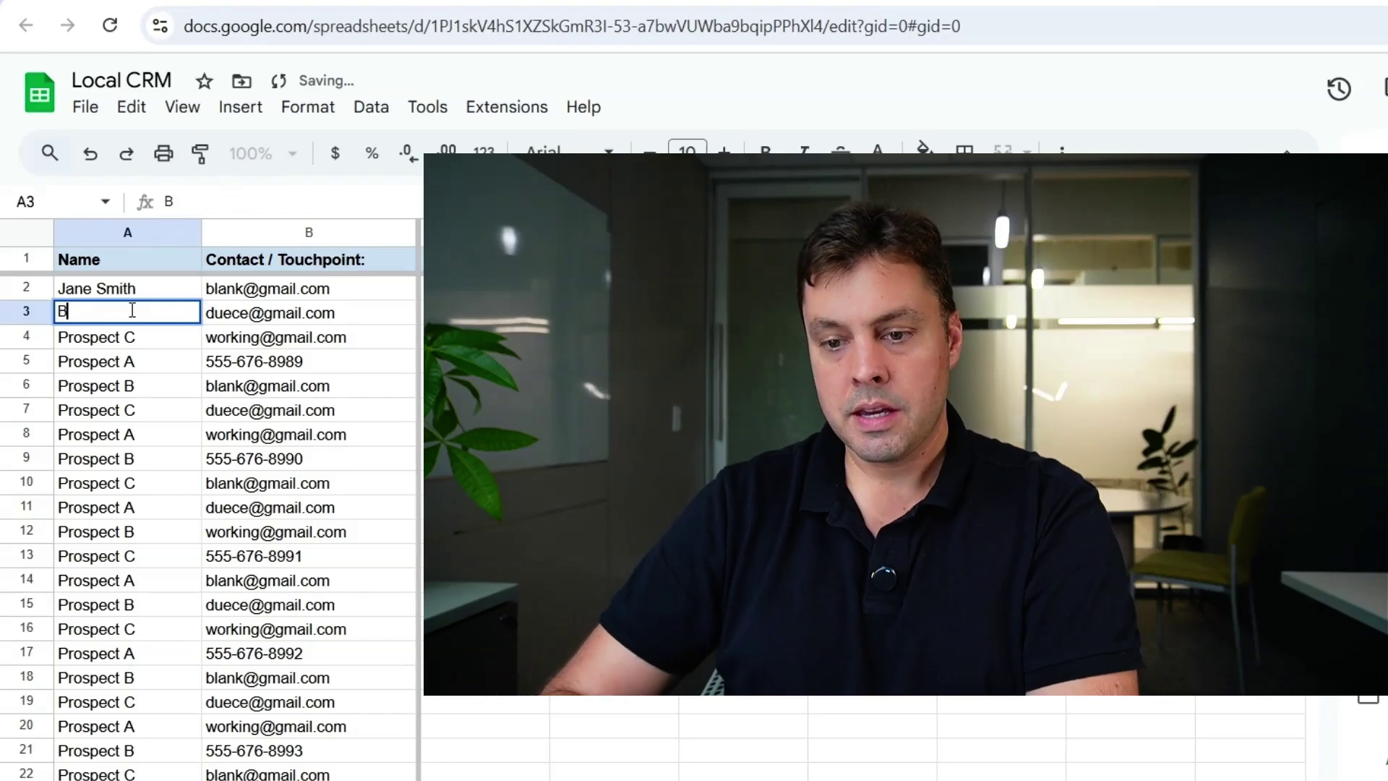
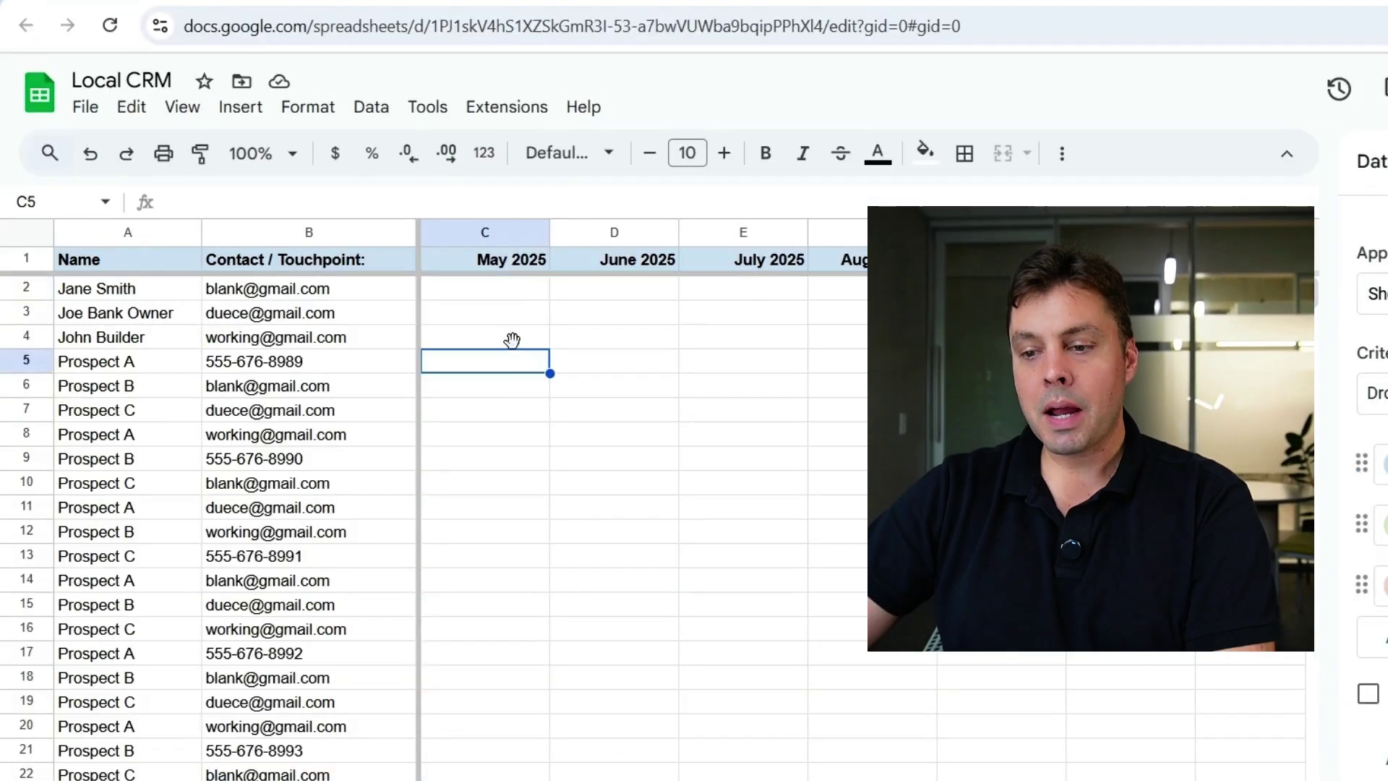
- Log May 2025 notes in C2:C4: 'Got VM, shot email.', 'Sent mailer', 'Emaile Template XYZ'
click(504, 289)
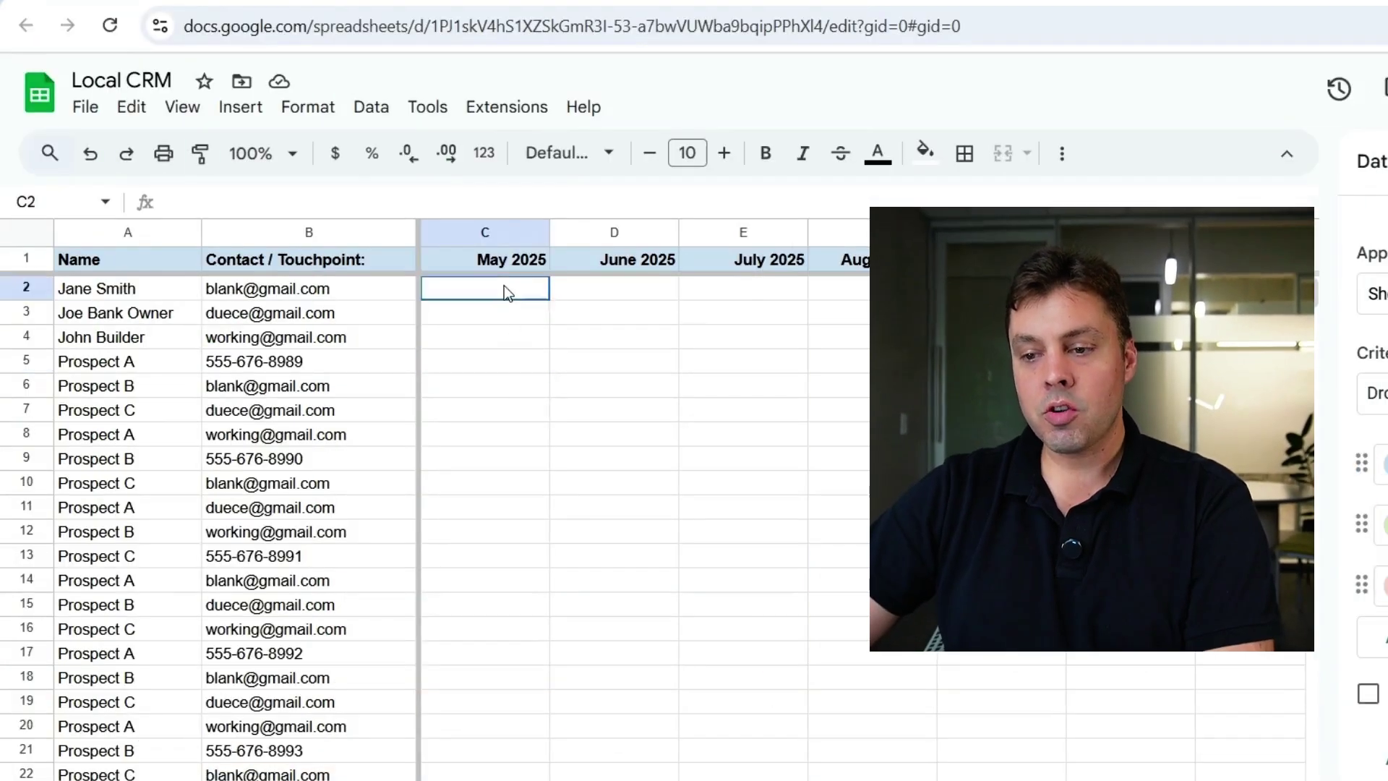
double_click(503, 288)
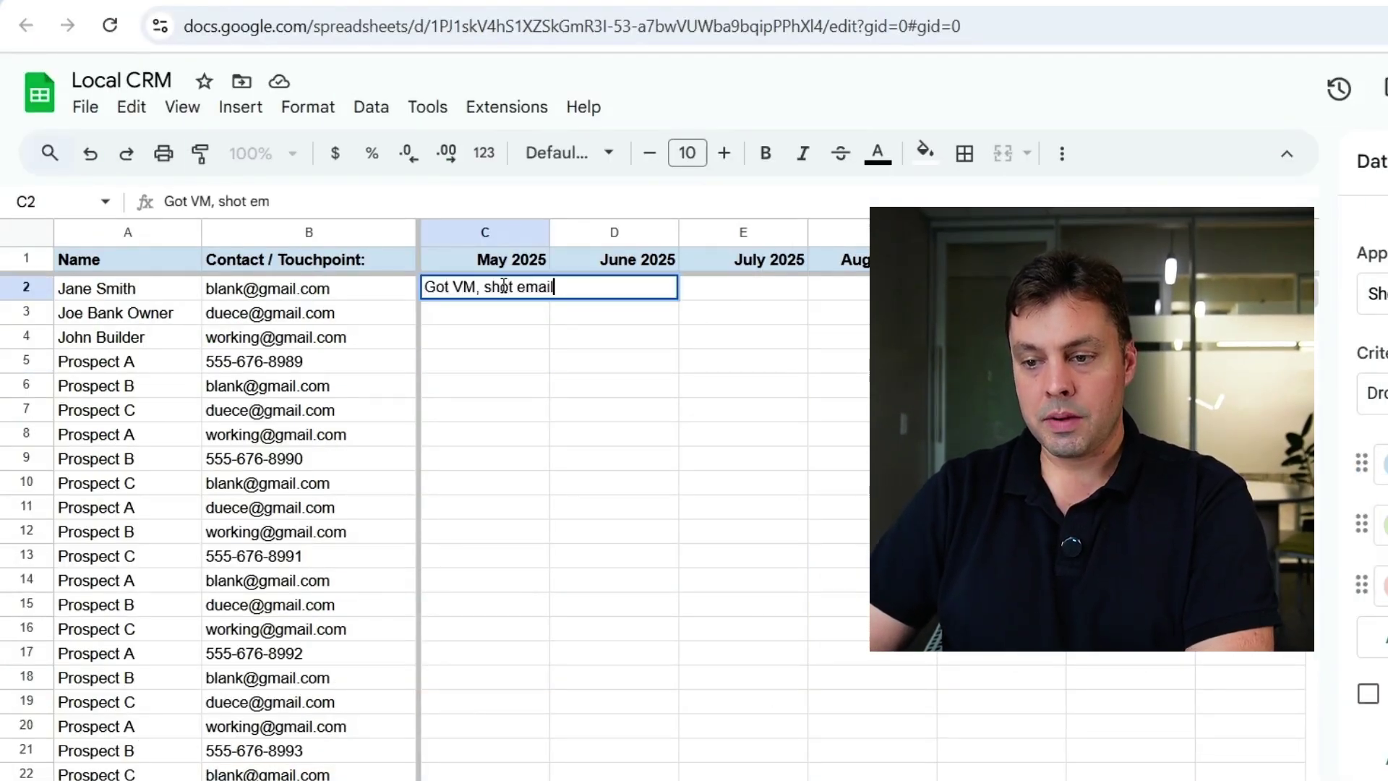
click(505, 352)
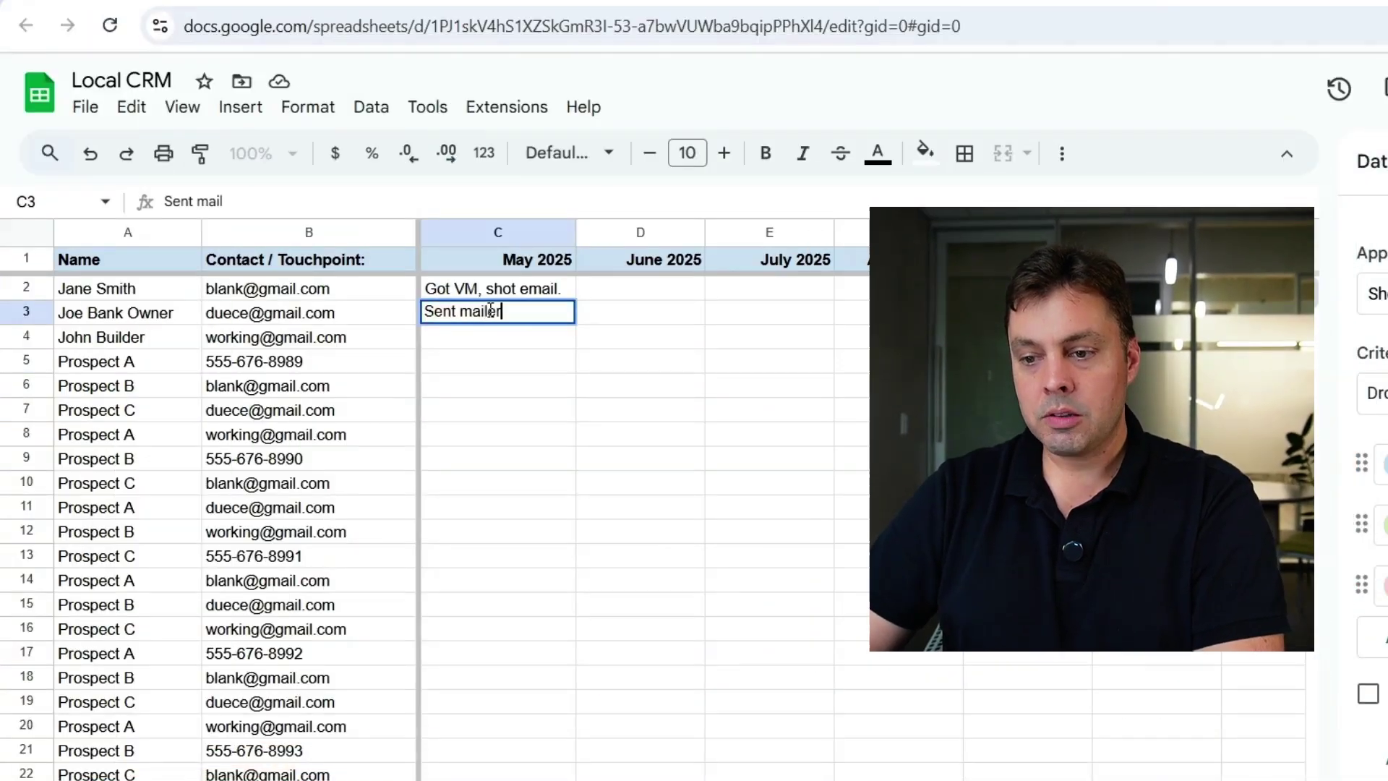
key(Return)
text(Emaile T)
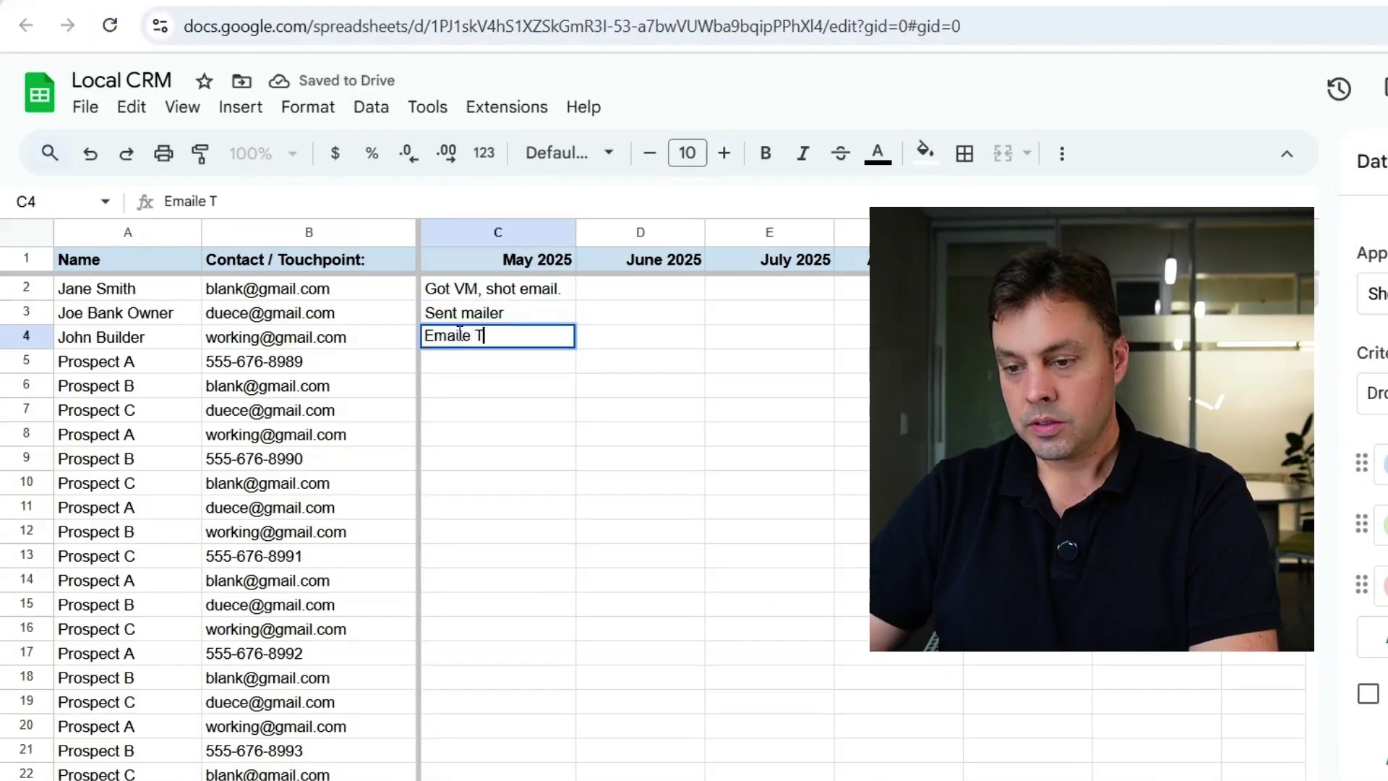
text(emplate XYZ)
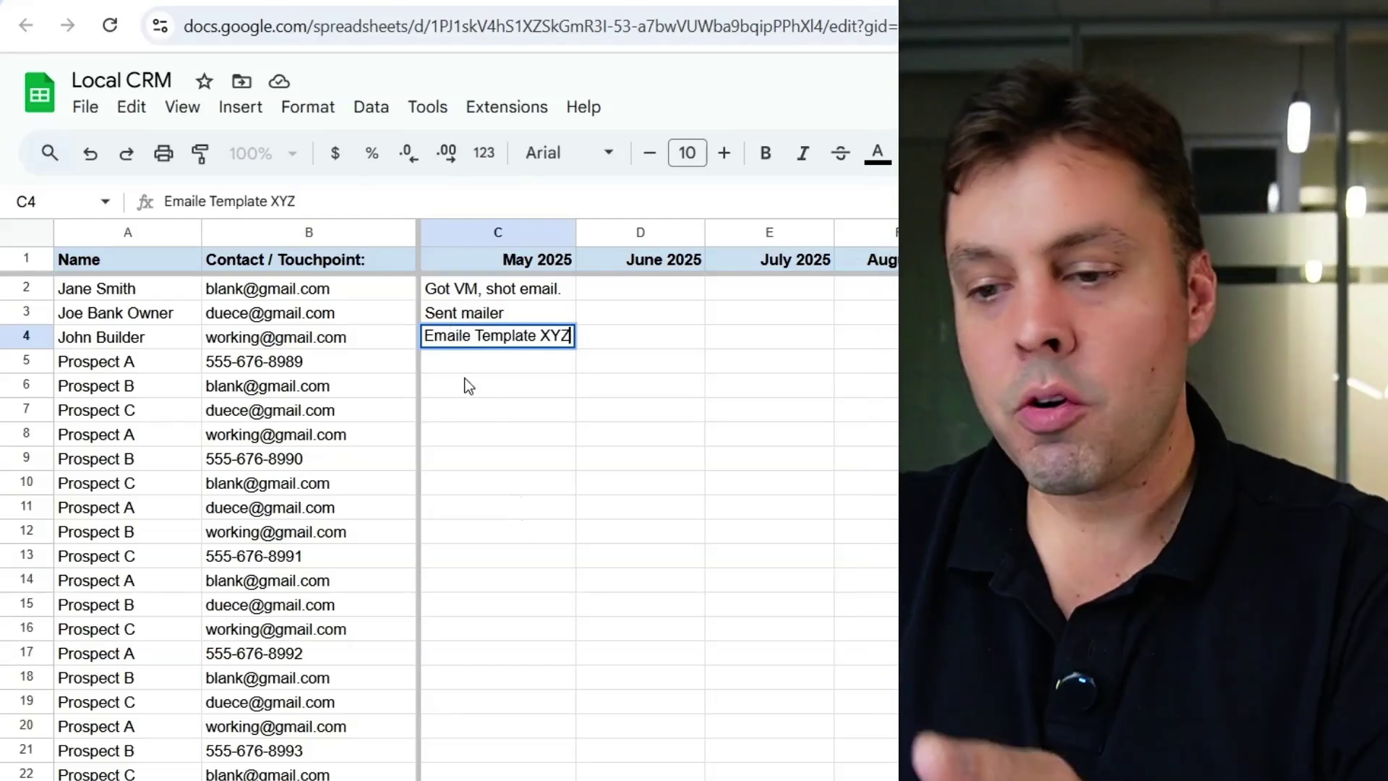
click(467, 383)
scroll(491, 432, down, 10)
scroll(489, 440, up, 10)
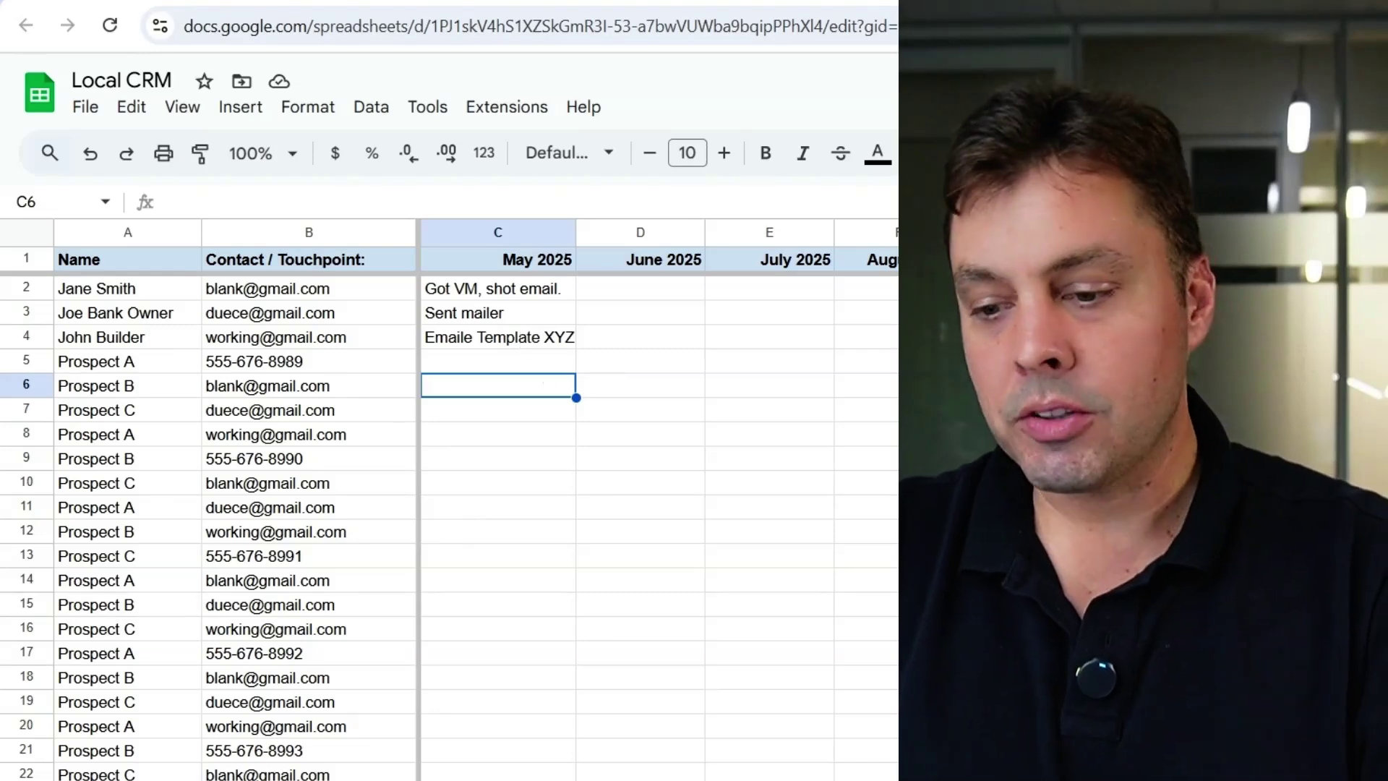
scroll(524, 339, right, 1)
scroll(123, 383, left, 1)
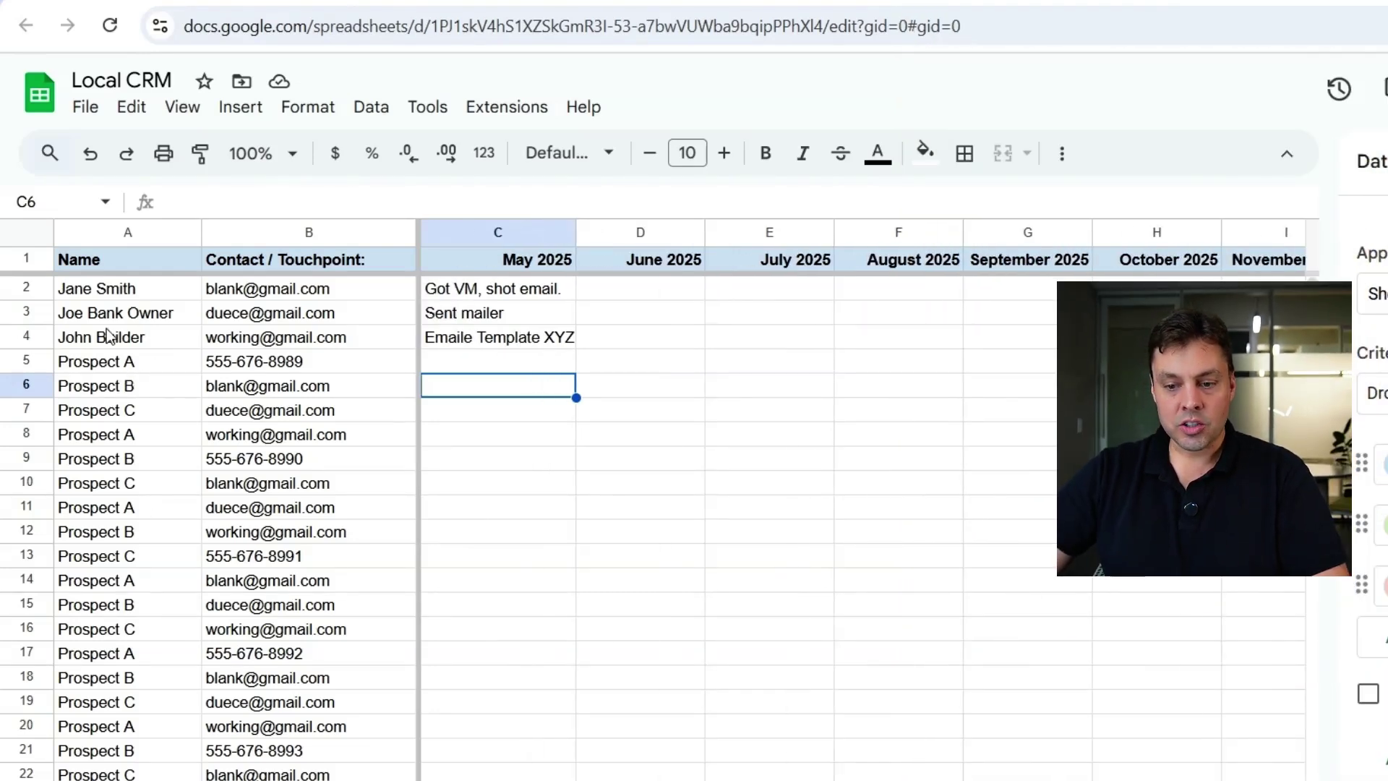
- Choose Lost from the Status dropdown in M4
scroll(723, 498, right, 10)
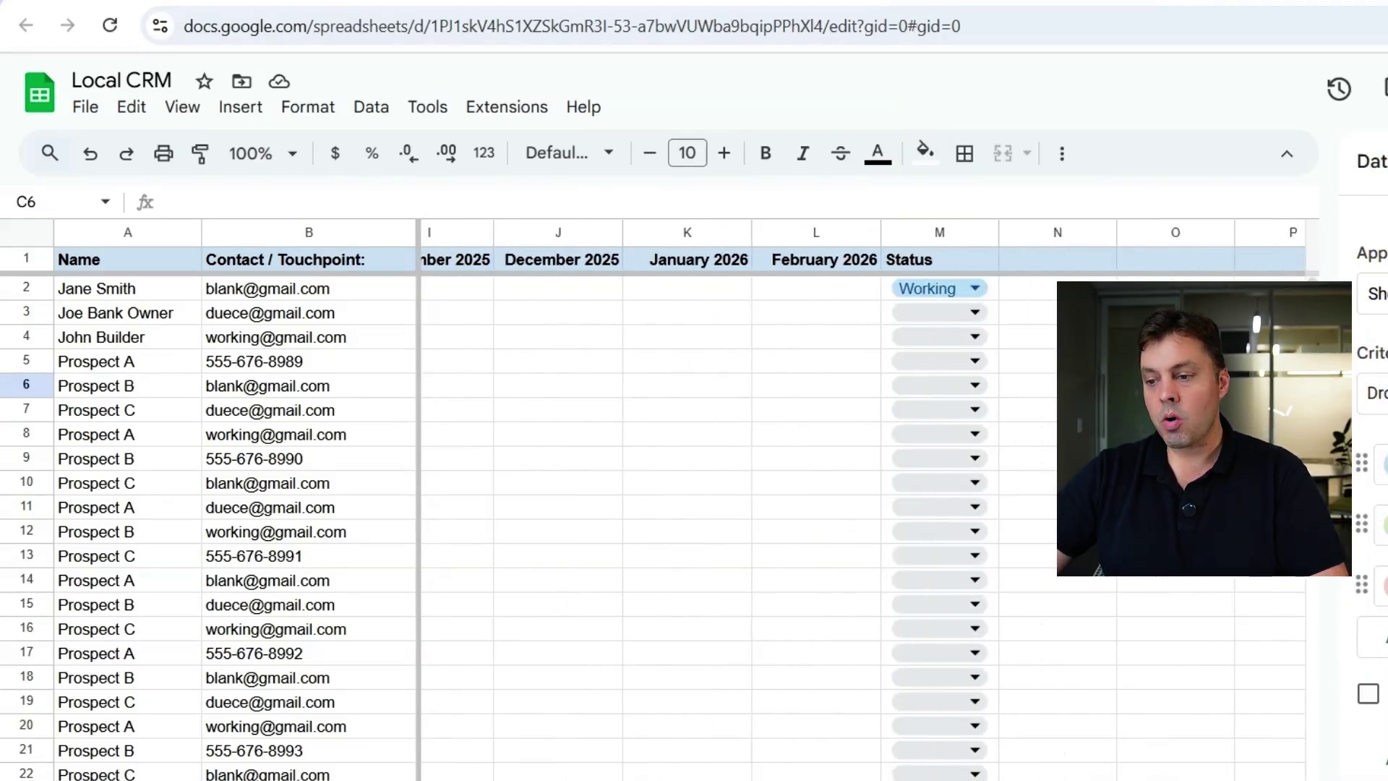
click(971, 338)
click(915, 443)
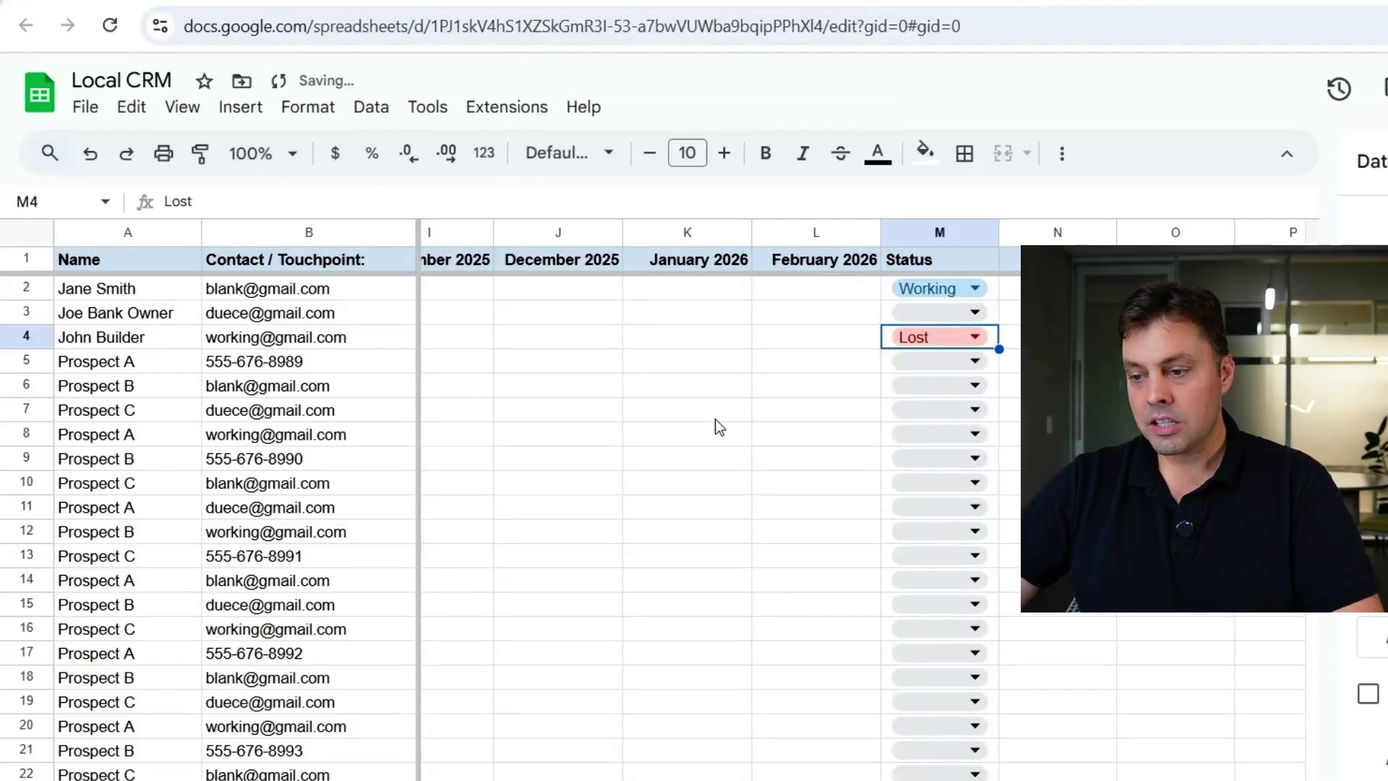
click(694, 361)
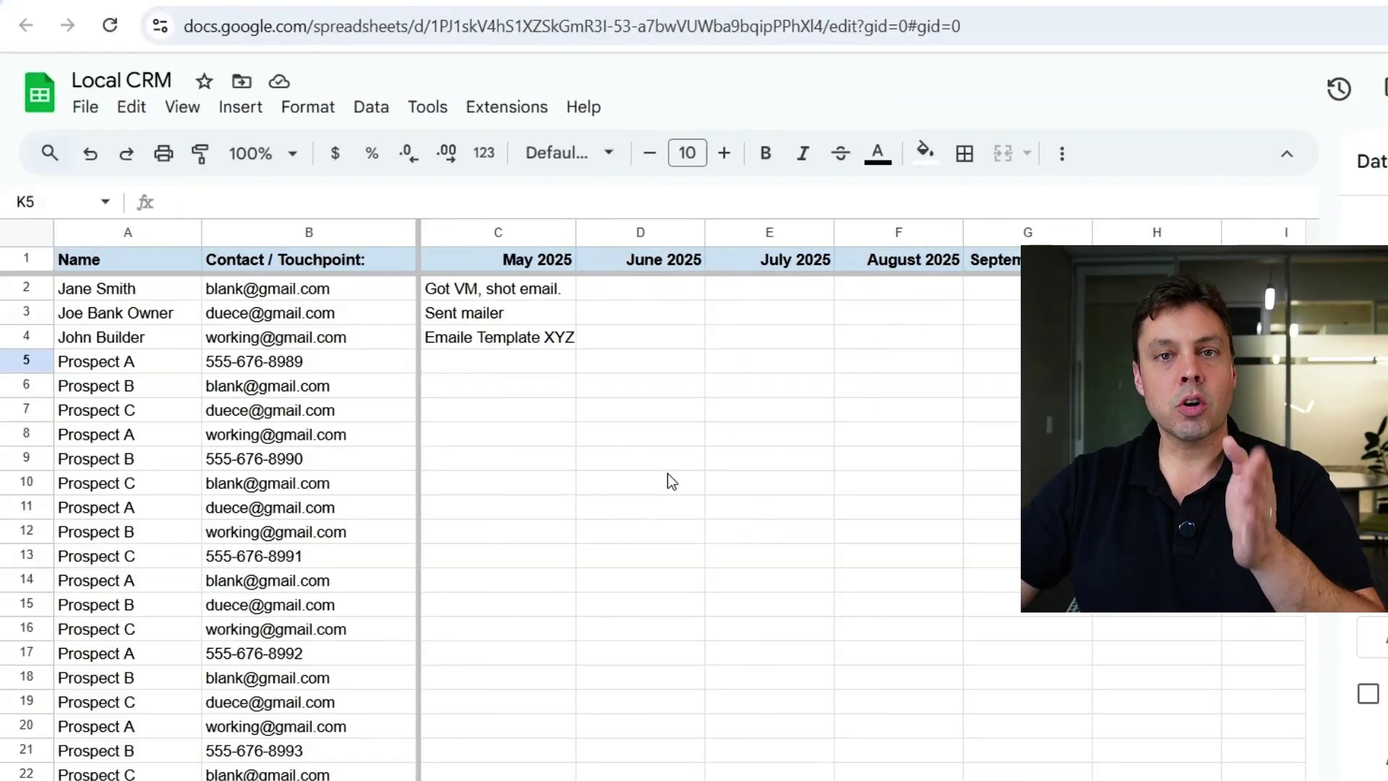
click(632, 436)
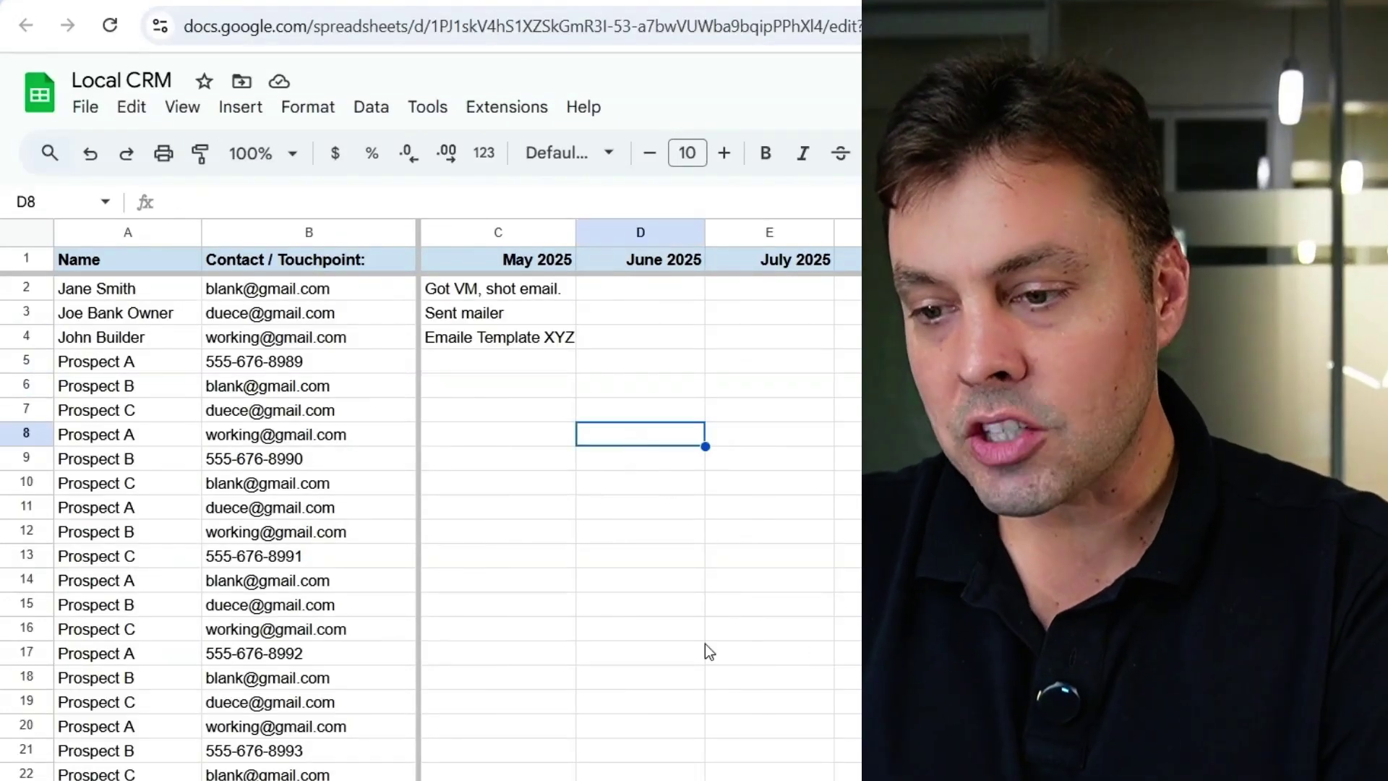
- Add filters to the header row and exclude Lost in the Status filter
click(270, 262)
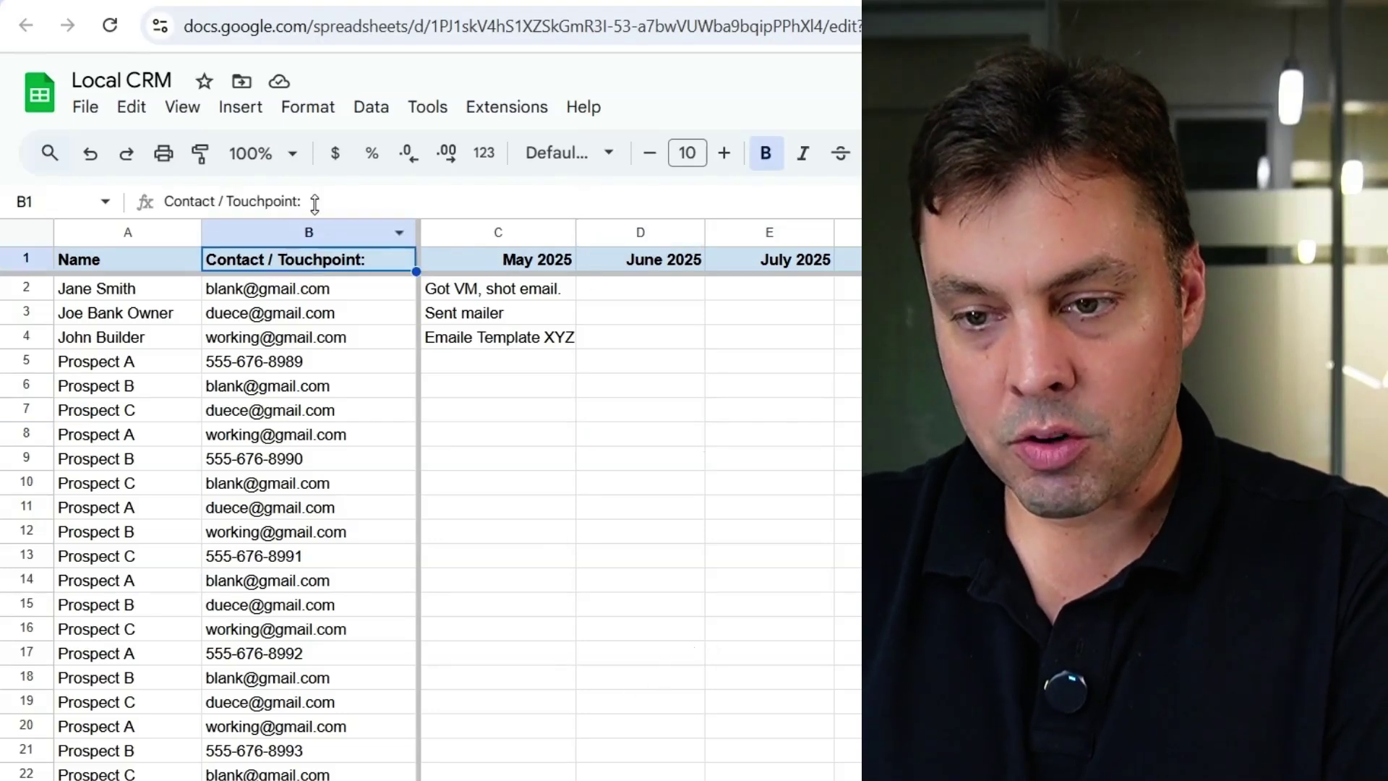
click(377, 112)
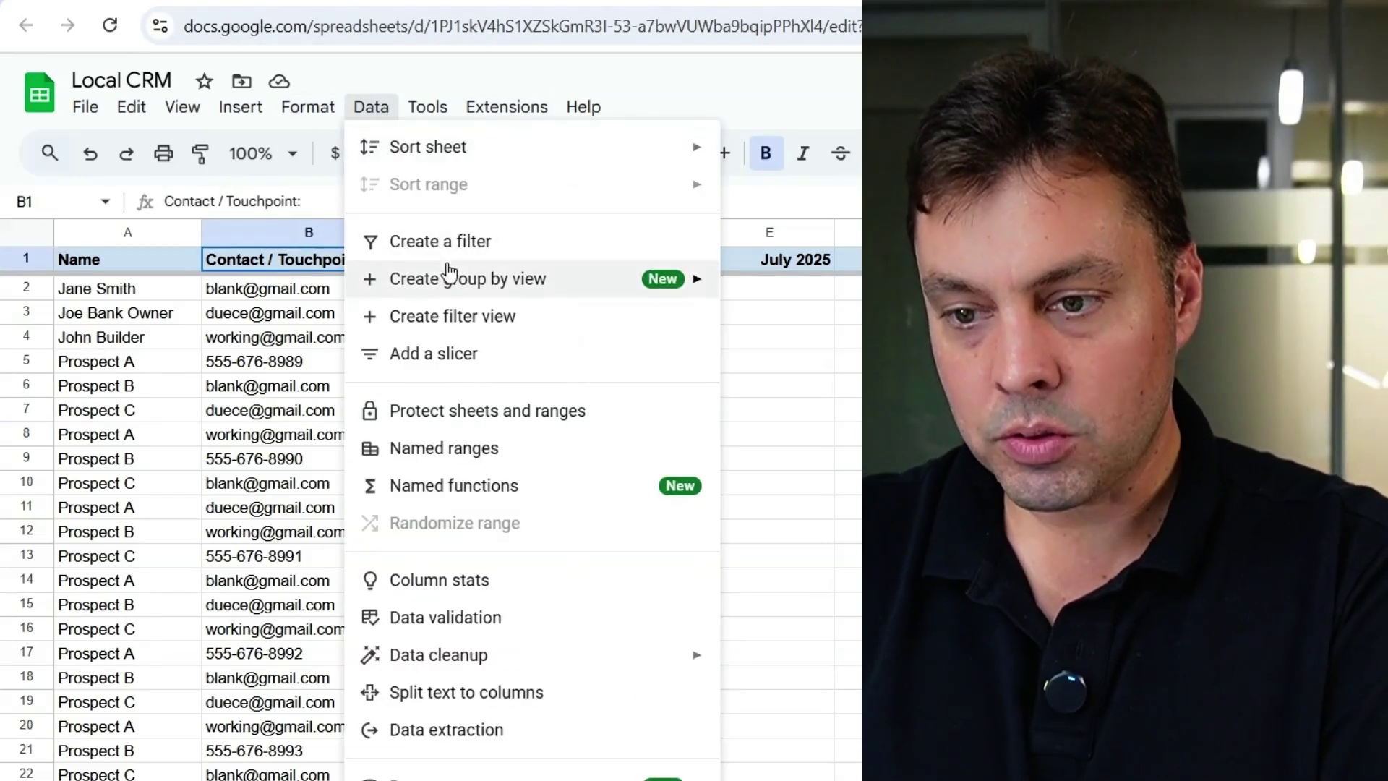
click(434, 239)
scroll(795, 434, right, 10)
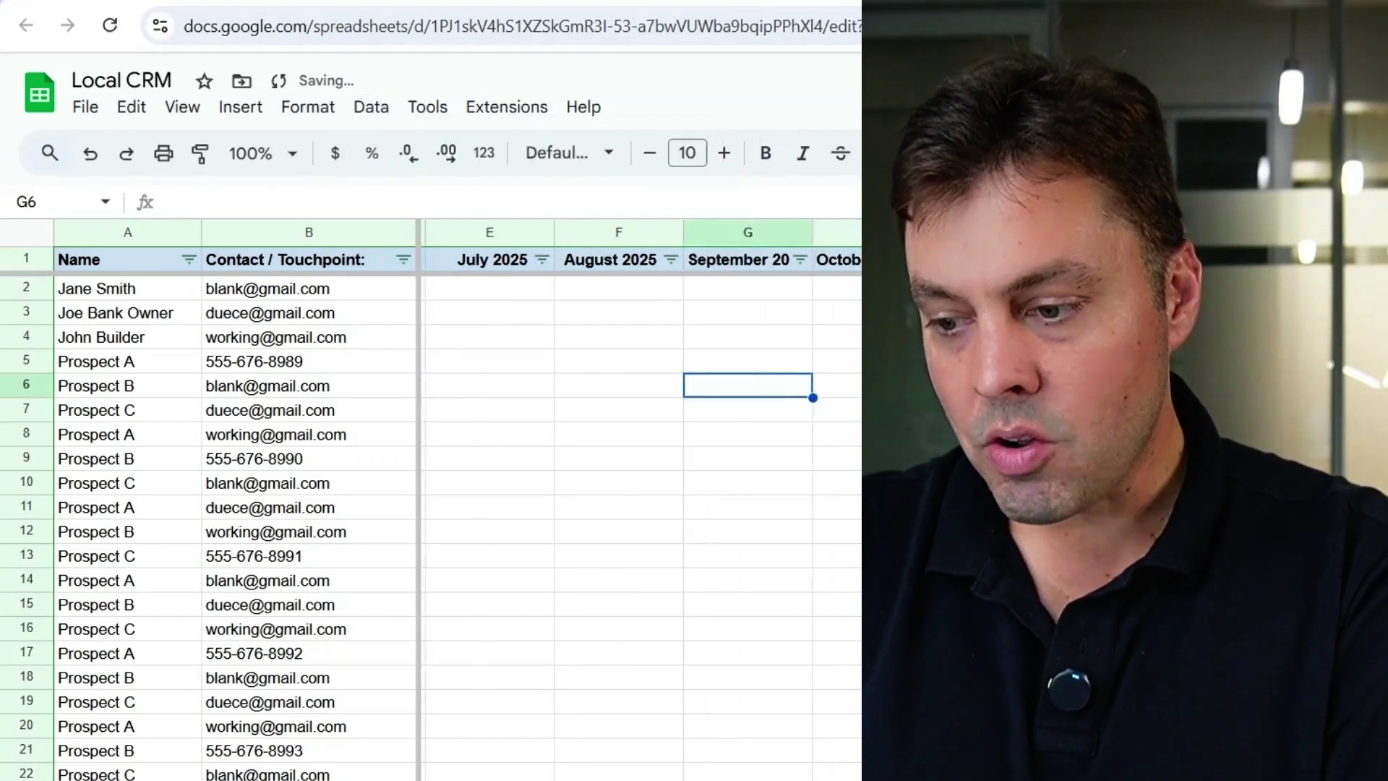
click(820, 260)
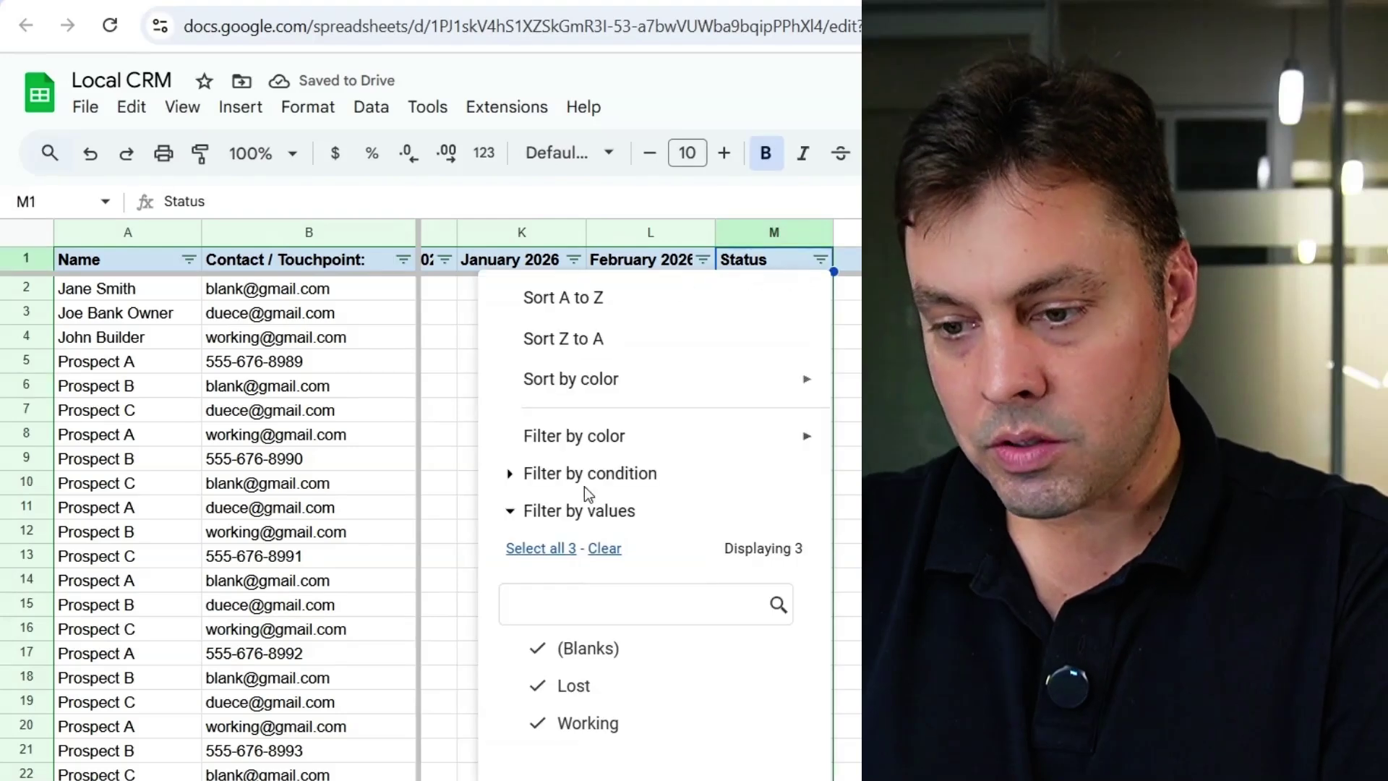
click(573, 686)
key(Return)
- Review the filtered sheet, open row 3's Status choices, and select the Status column
click(635, 397)
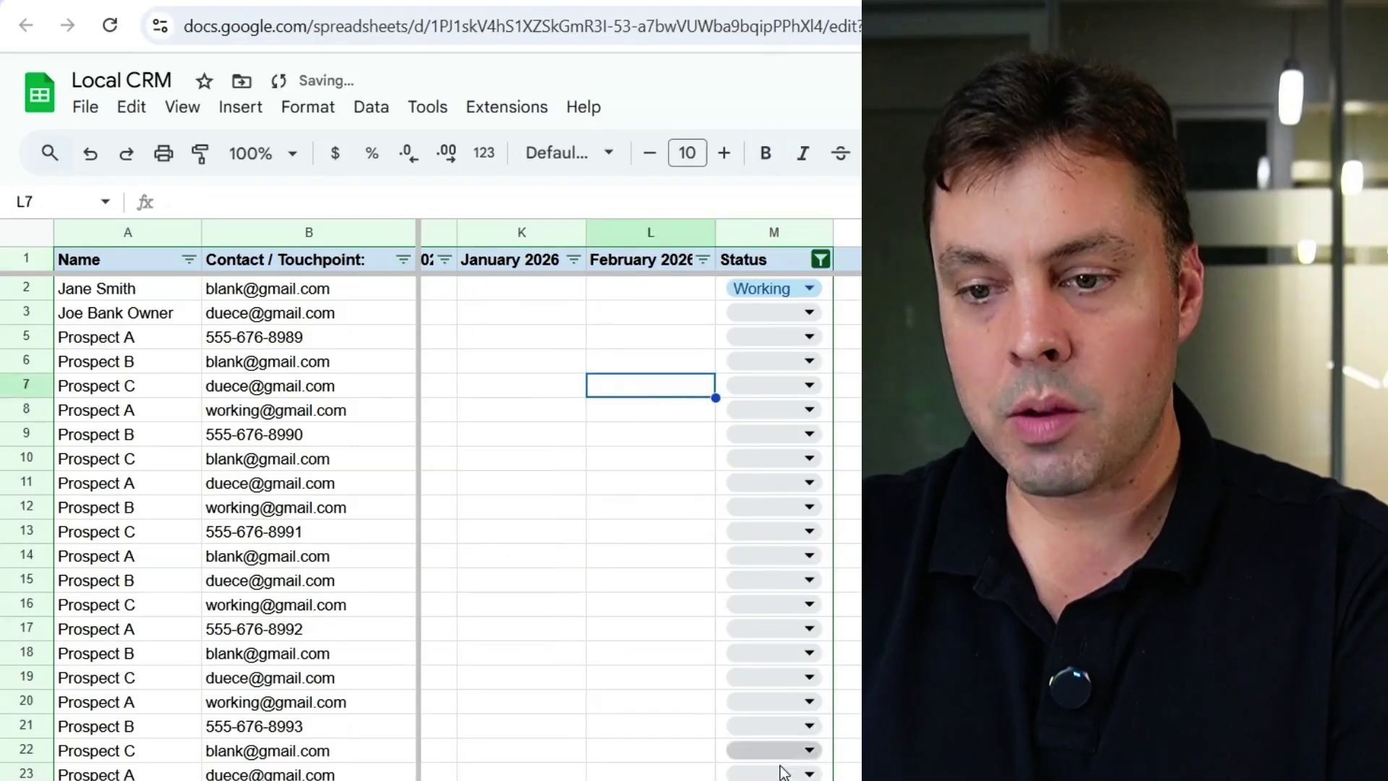
scroll(634, 396, left, 10)
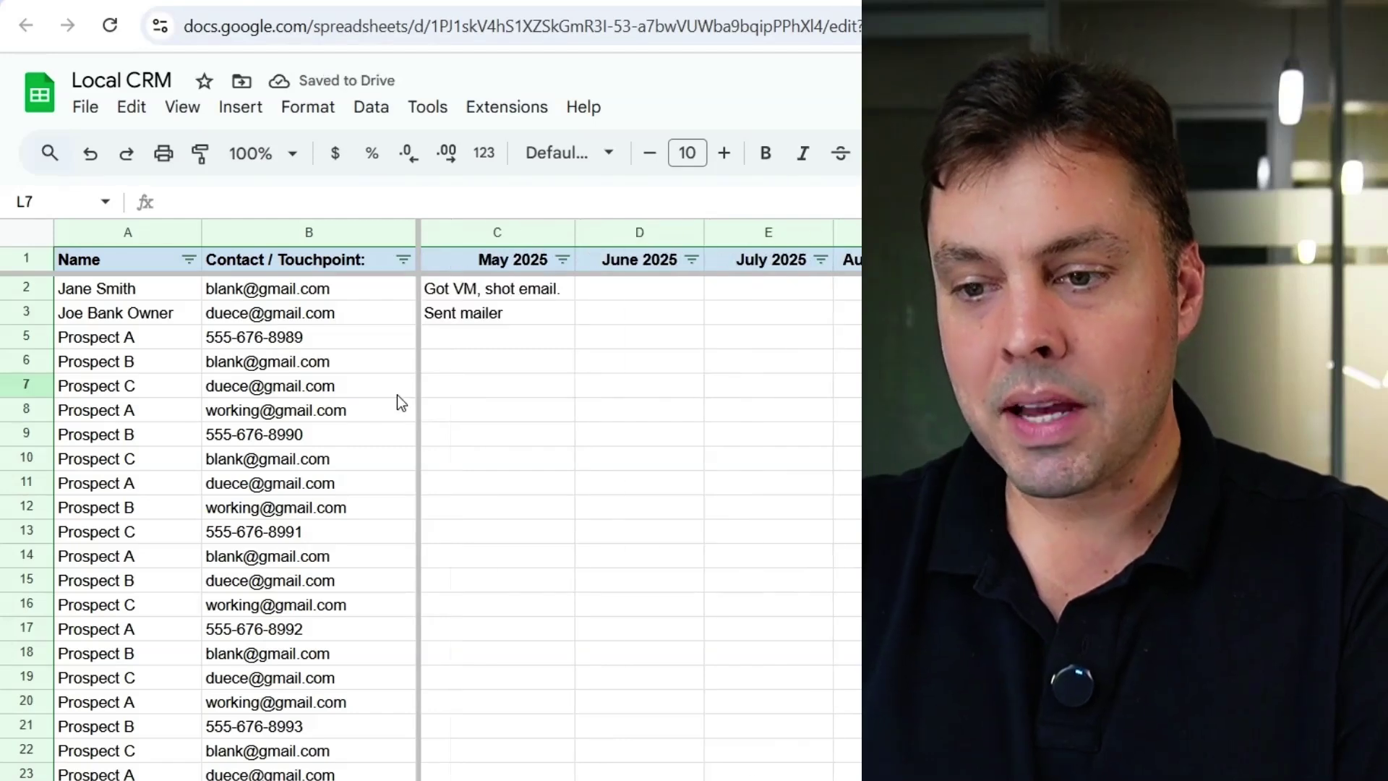
click(697, 537)
scroll(697, 540, down, 7)
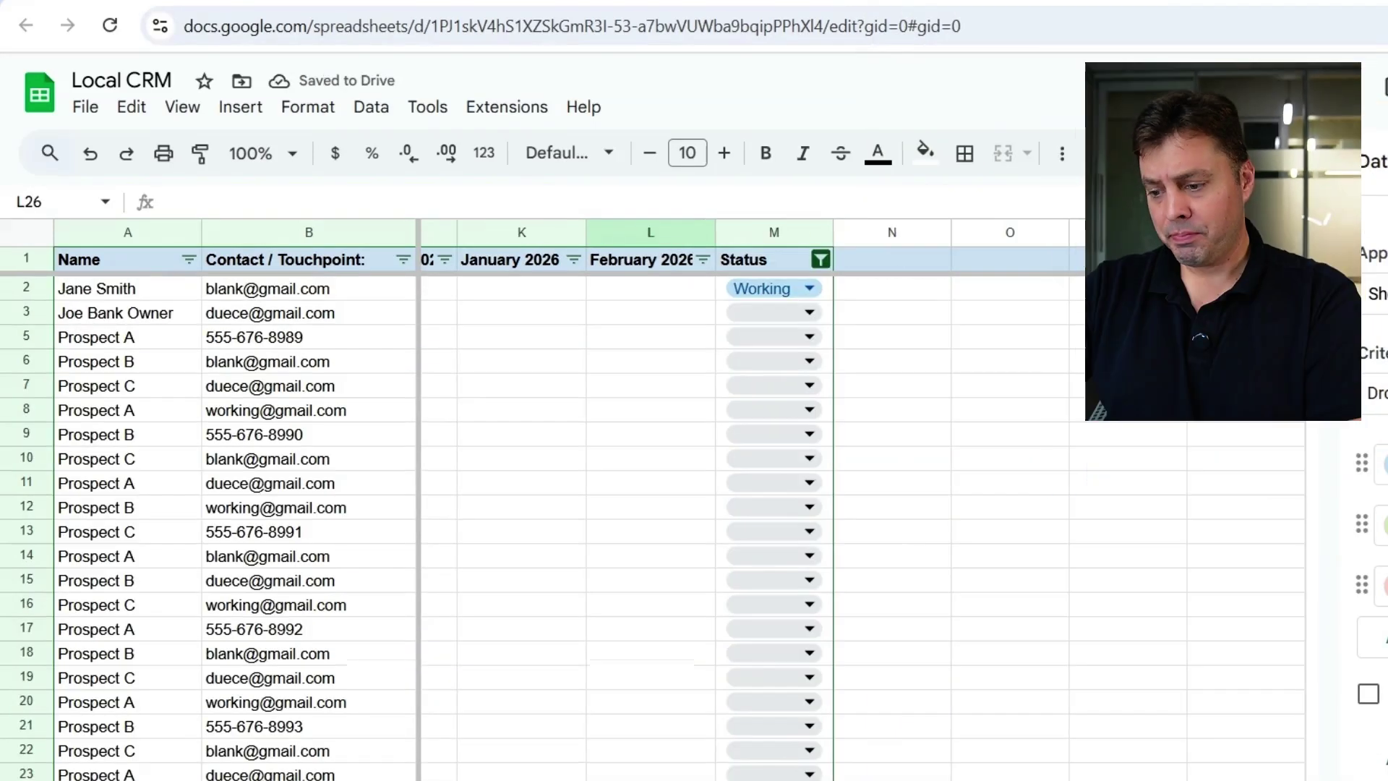
scroll(723, 506, left, 8)
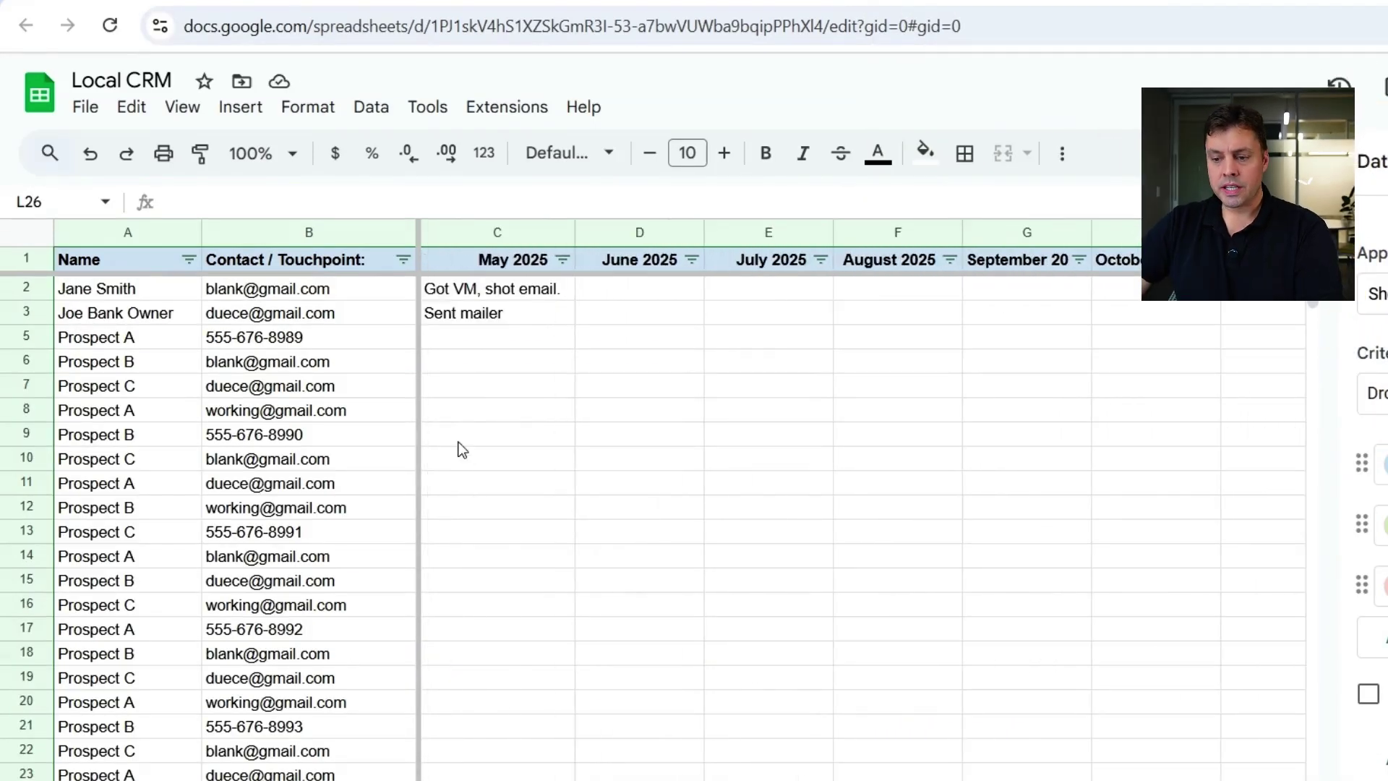
scroll(723, 505, right, 8)
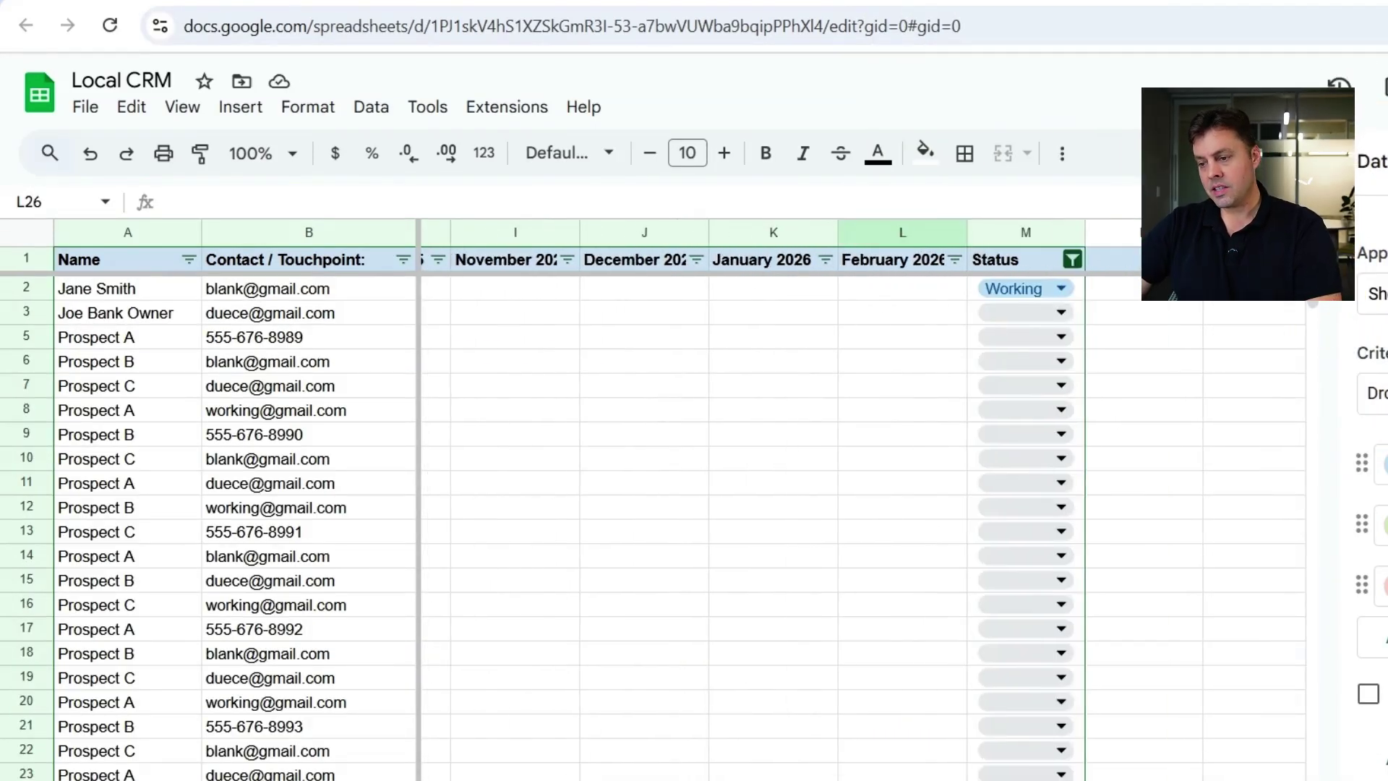
click(1013, 312)
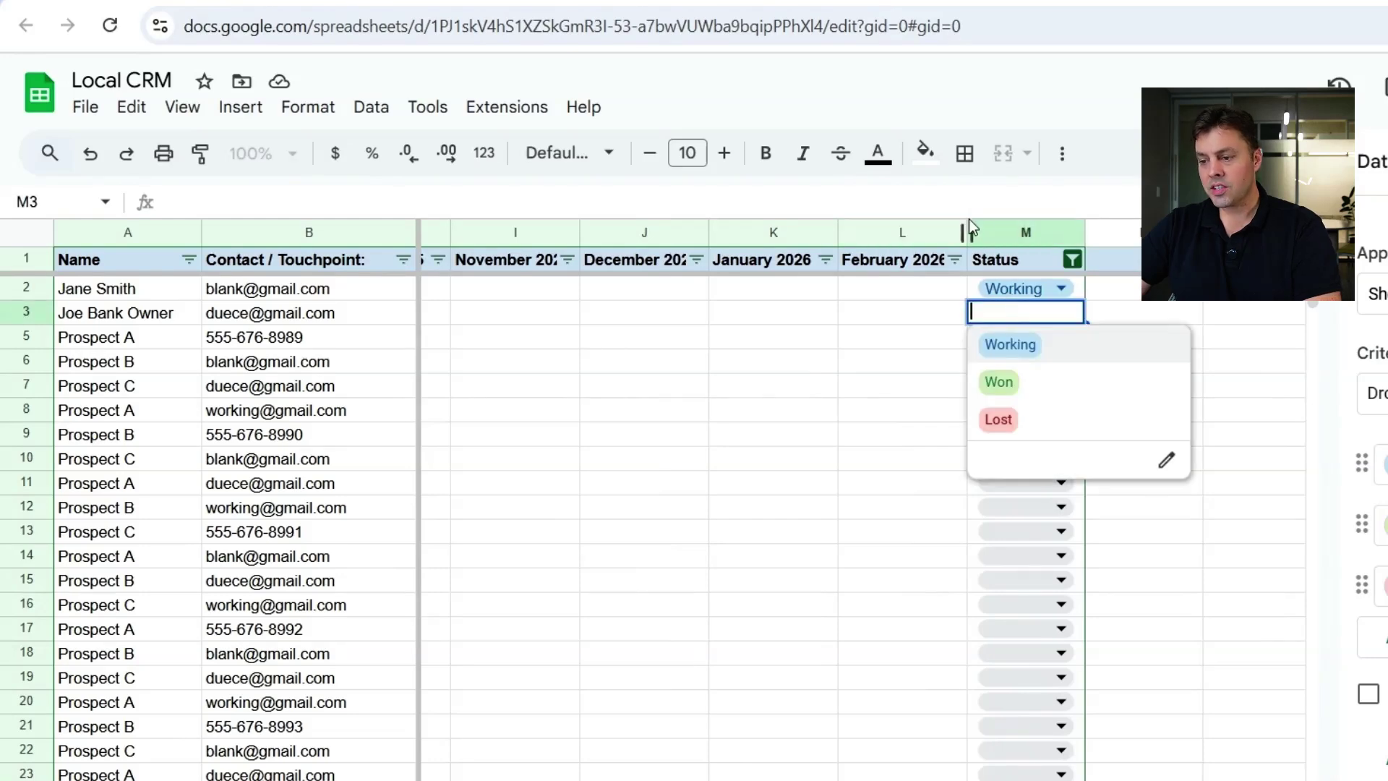
click(1002, 225)
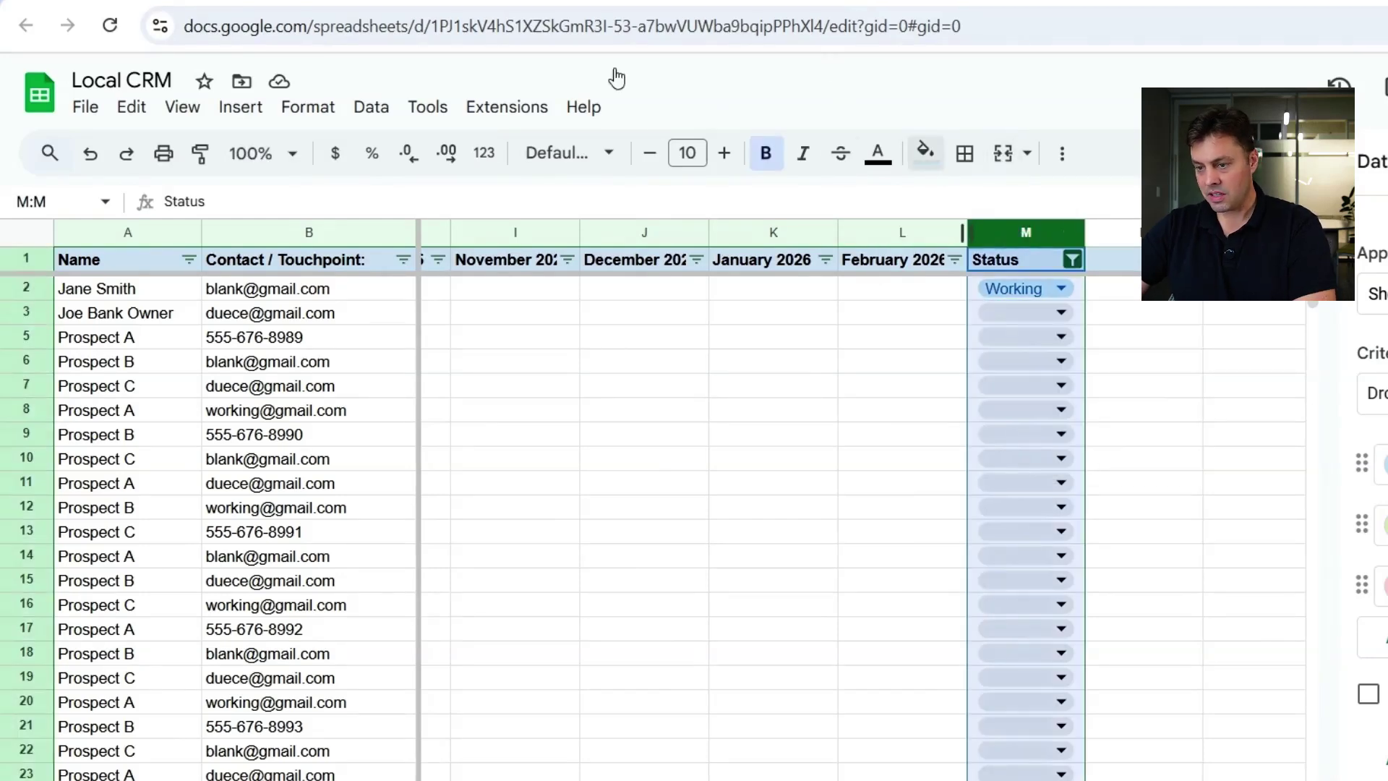
- Add a fourth Status dropdown option assigning the lead to a colleague, coloured brown
click(383, 116)
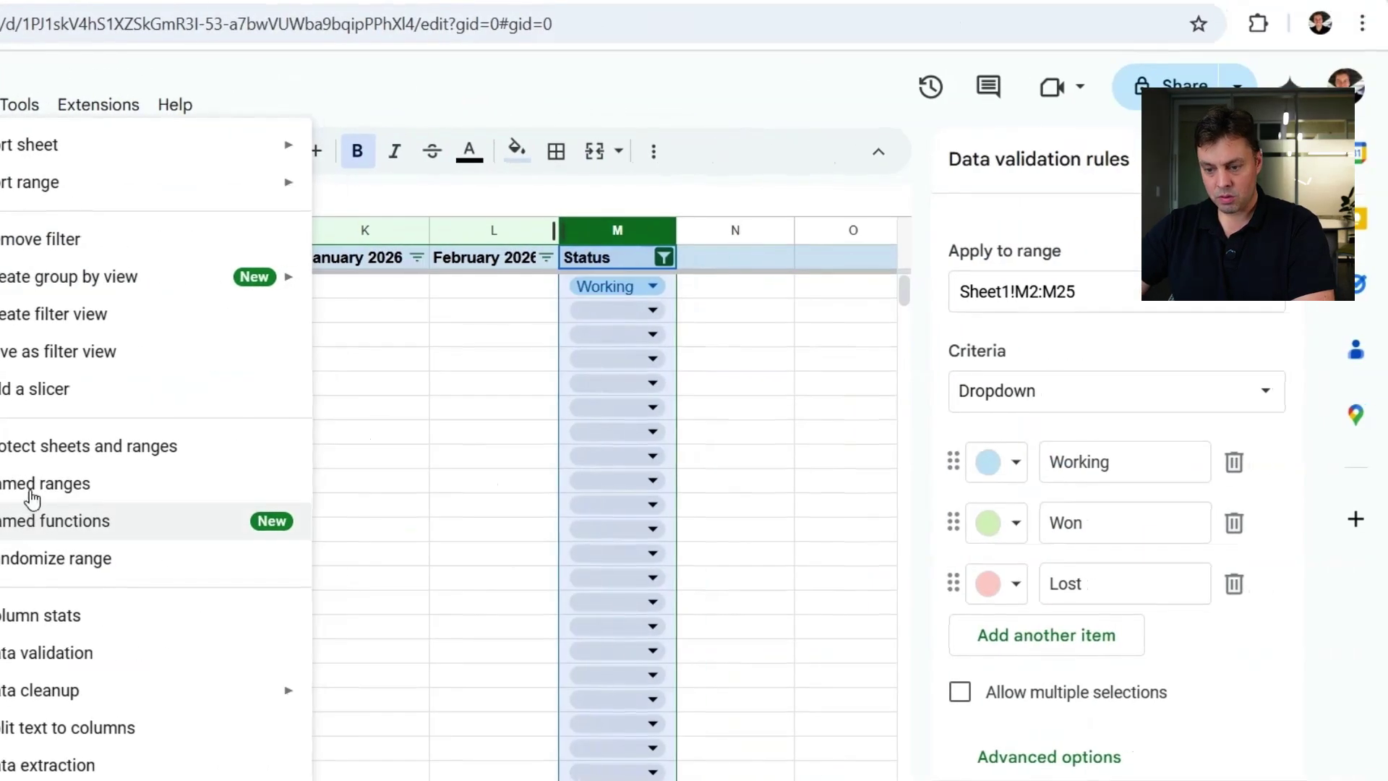
click(48, 653)
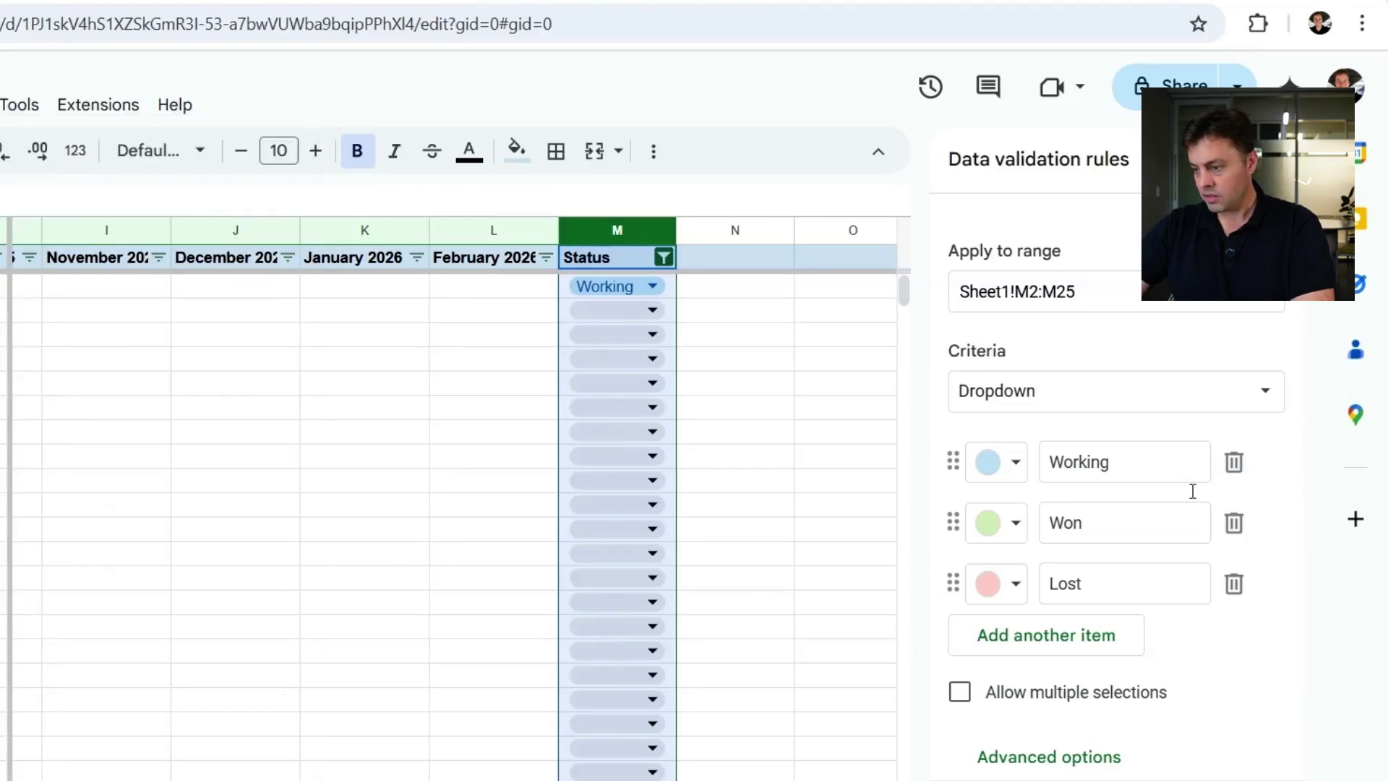
click(1064, 636)
text(Assed)
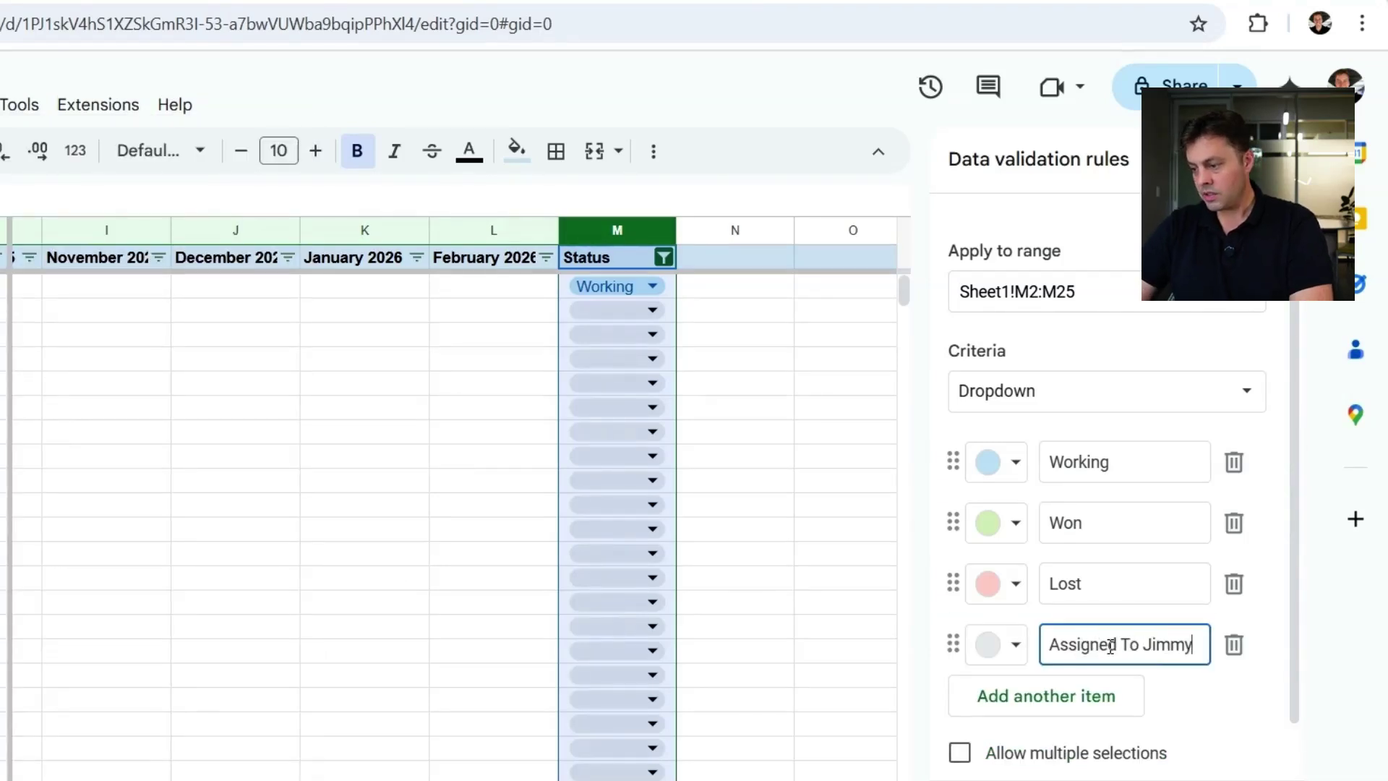
click(1014, 649)
click(1084, 440)
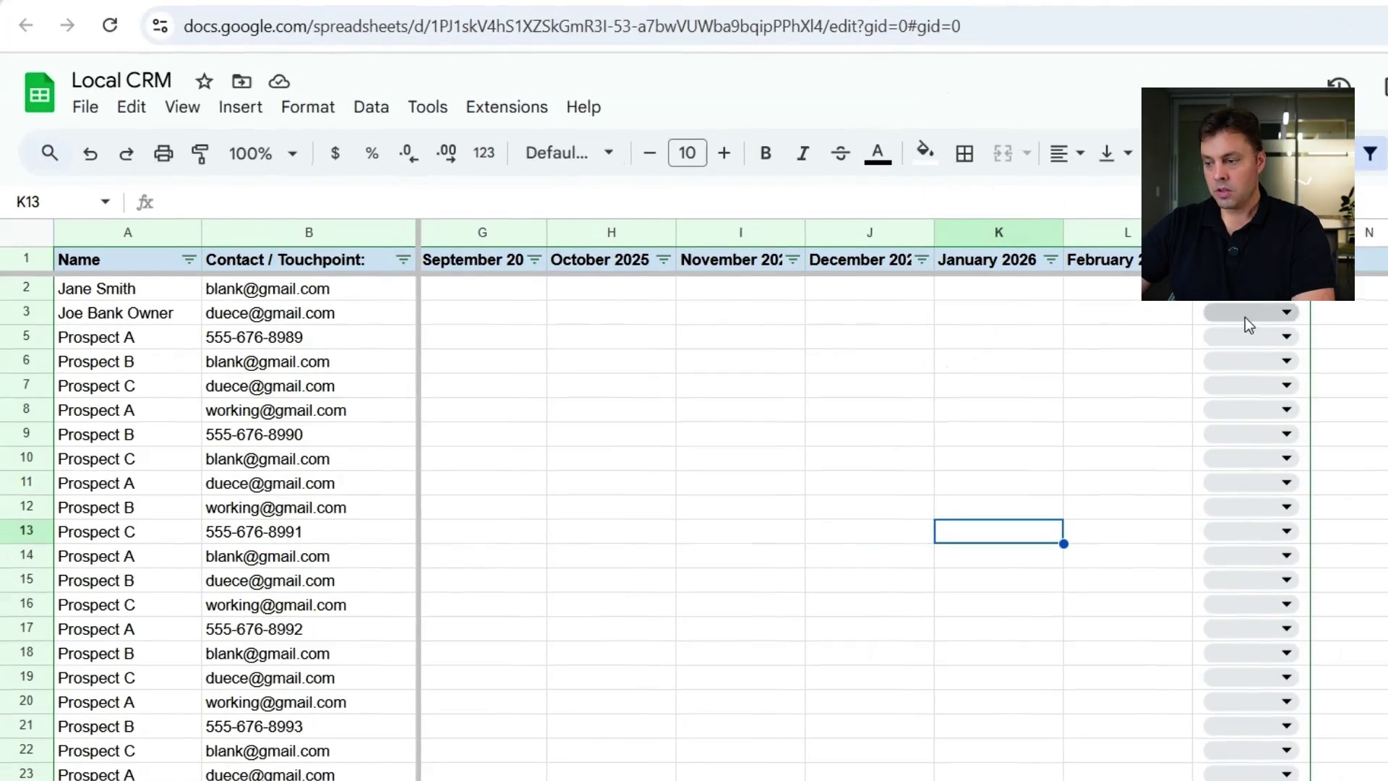
- Set the Status chips in M3, M5 and M6 to the new colleague-assigned option
click(1245, 318)
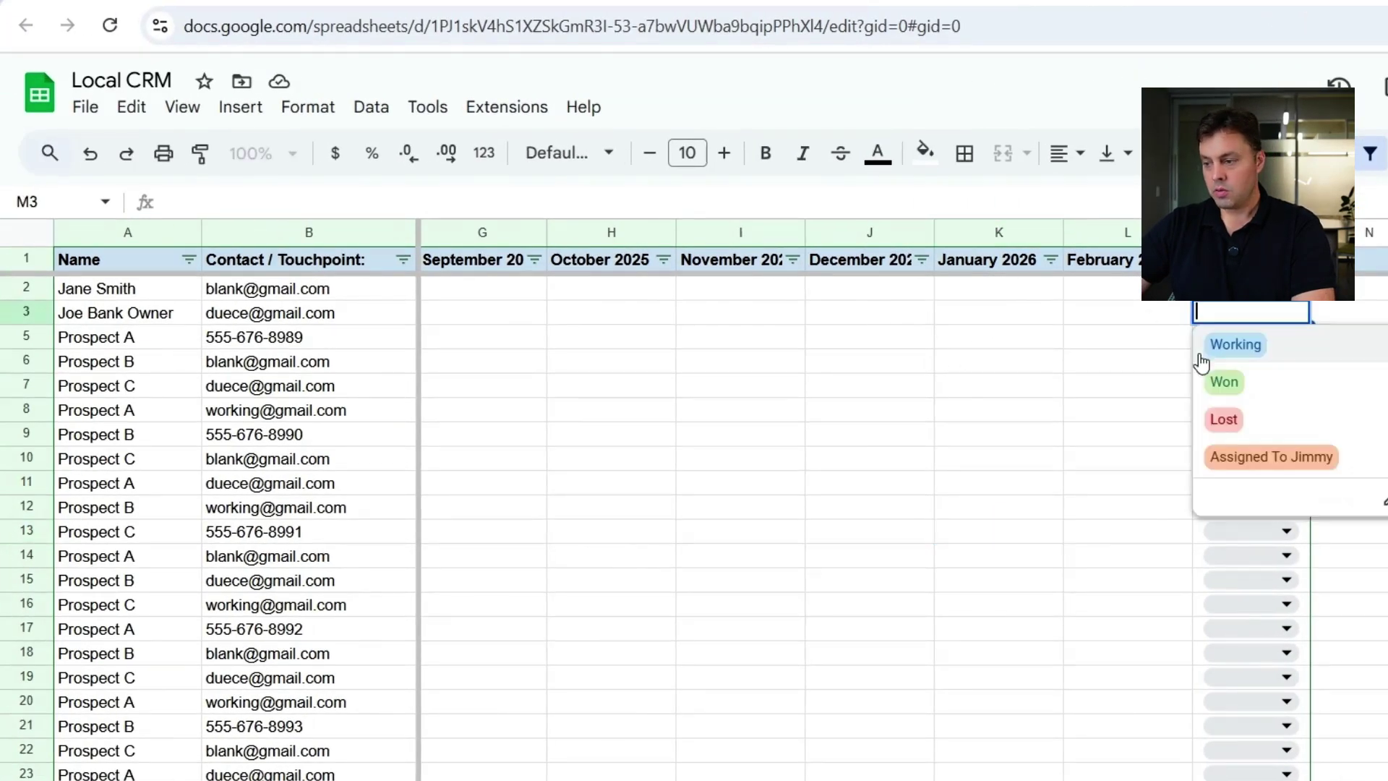
click(1246, 458)
click(1022, 333)
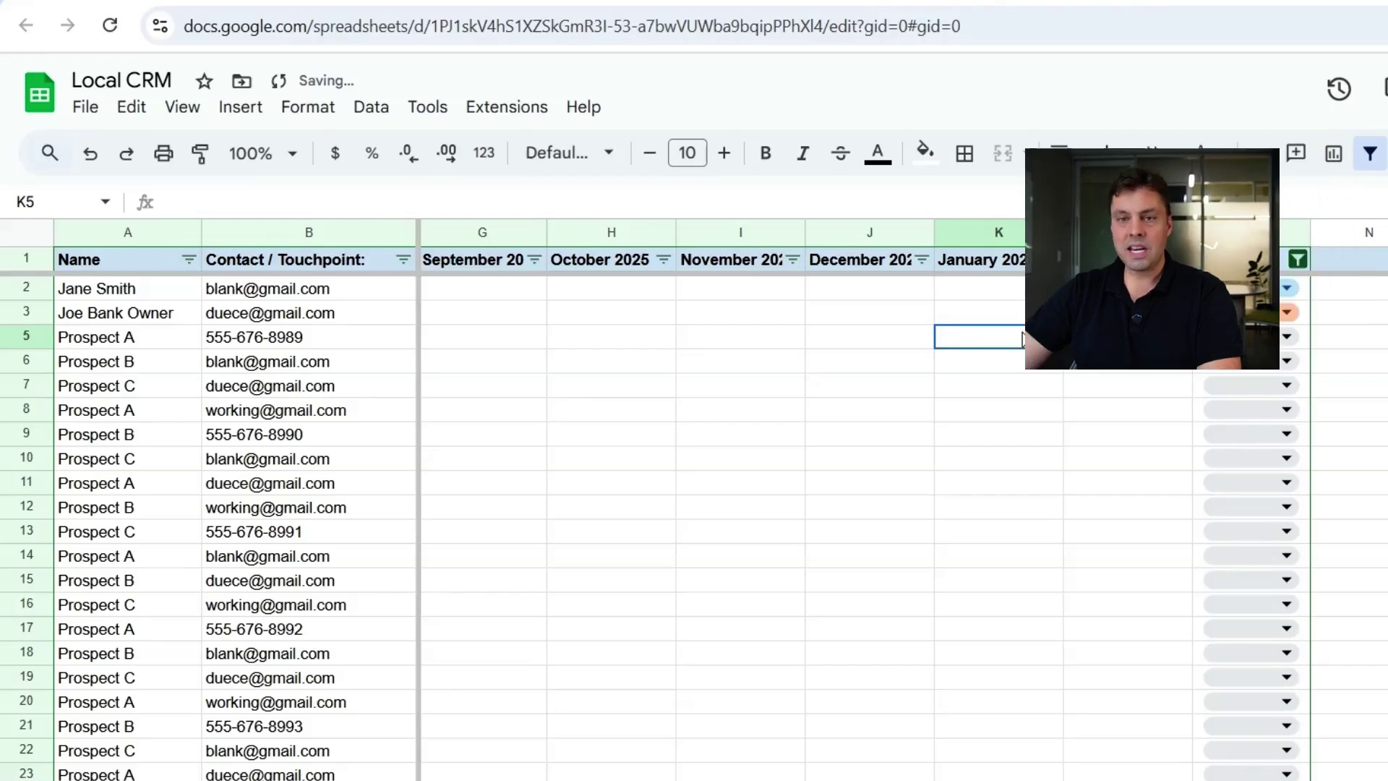
click(1225, 336)
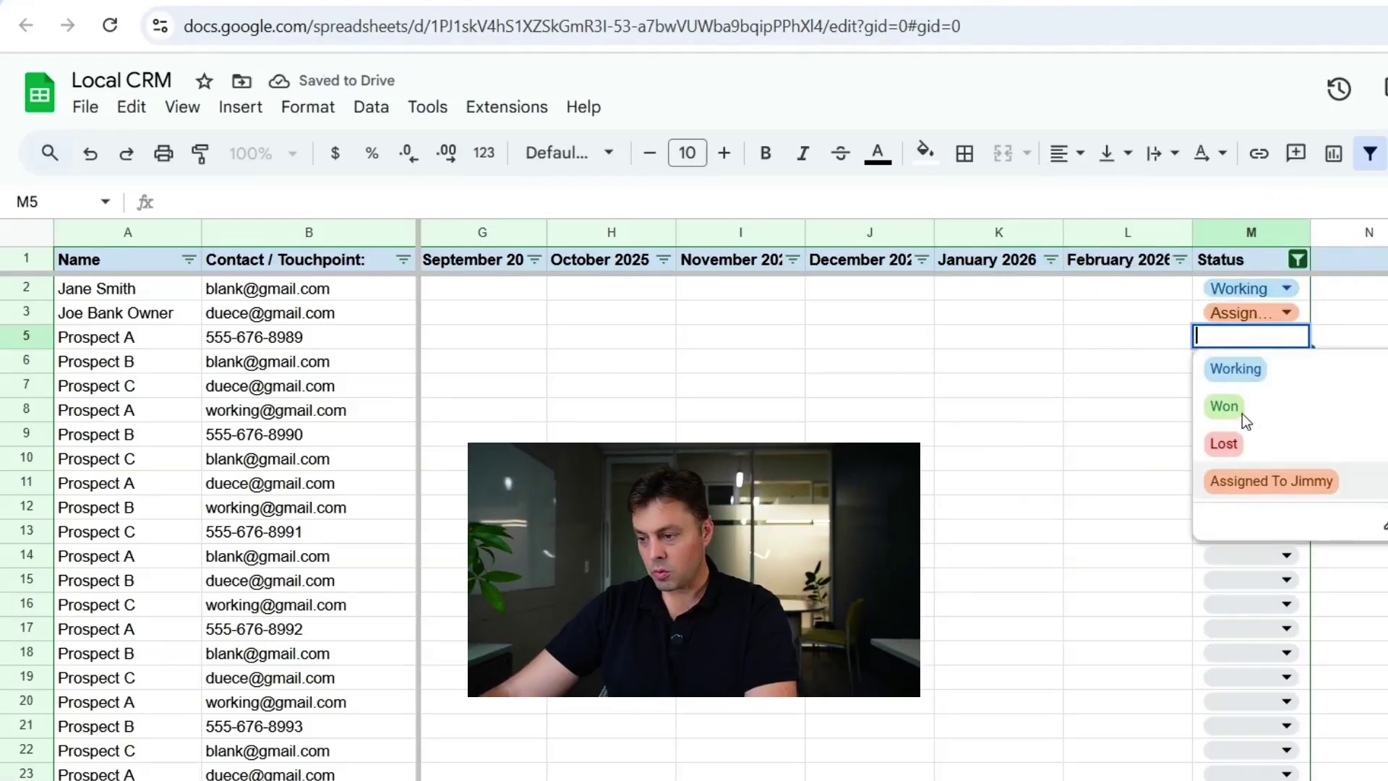
click(1270, 481)
click(1244, 362)
click(1249, 510)
click(1047, 370)
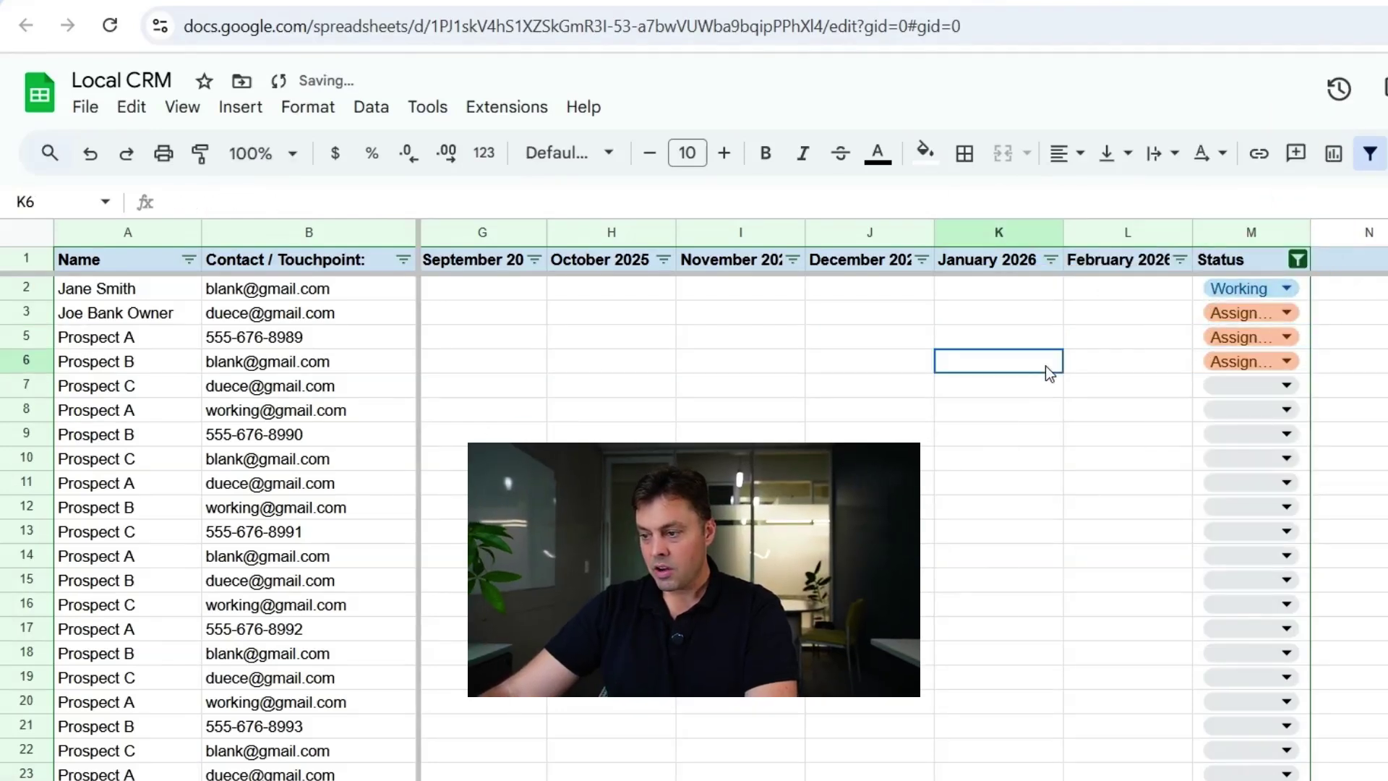
click(1299, 260)
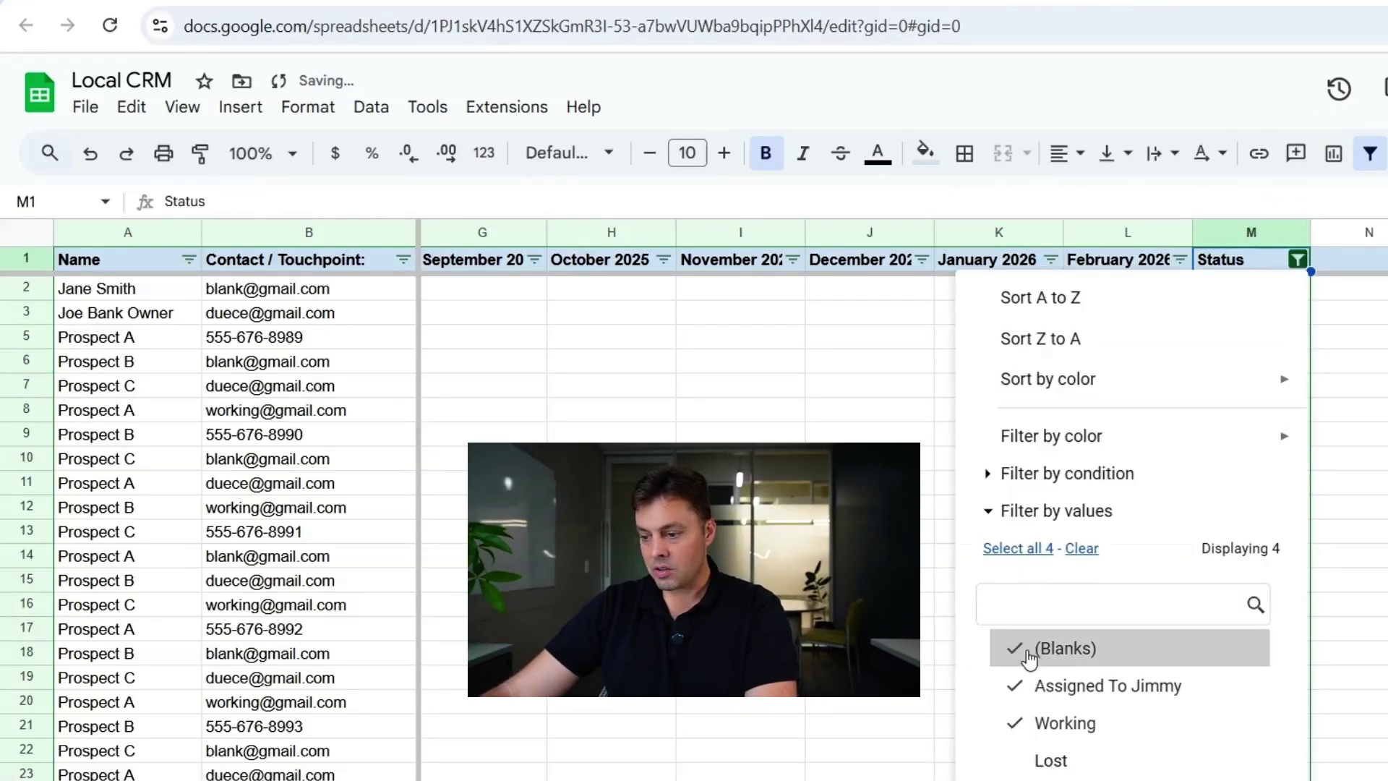
- Filter the Status column to show only the colleague-assigned rows
click(1081, 548)
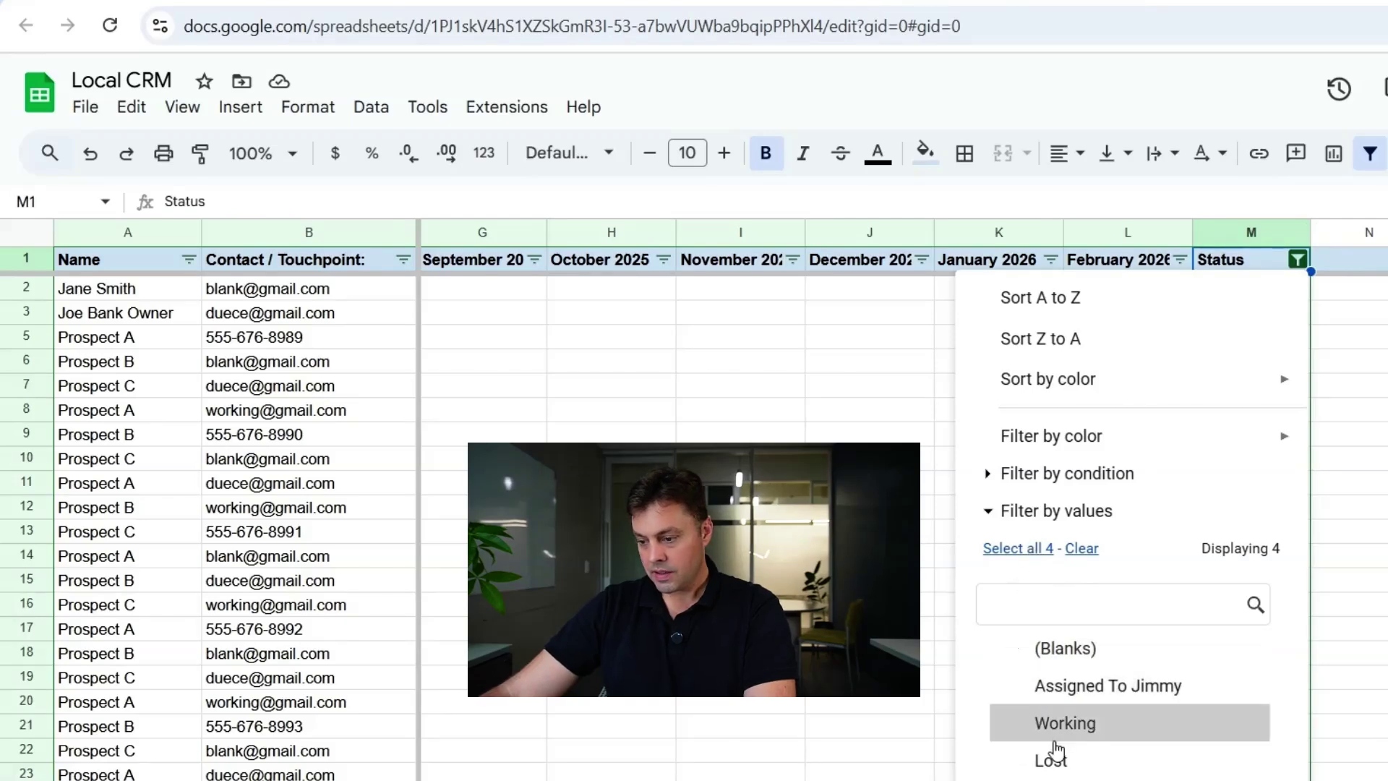
click(1068, 687)
key(Return)
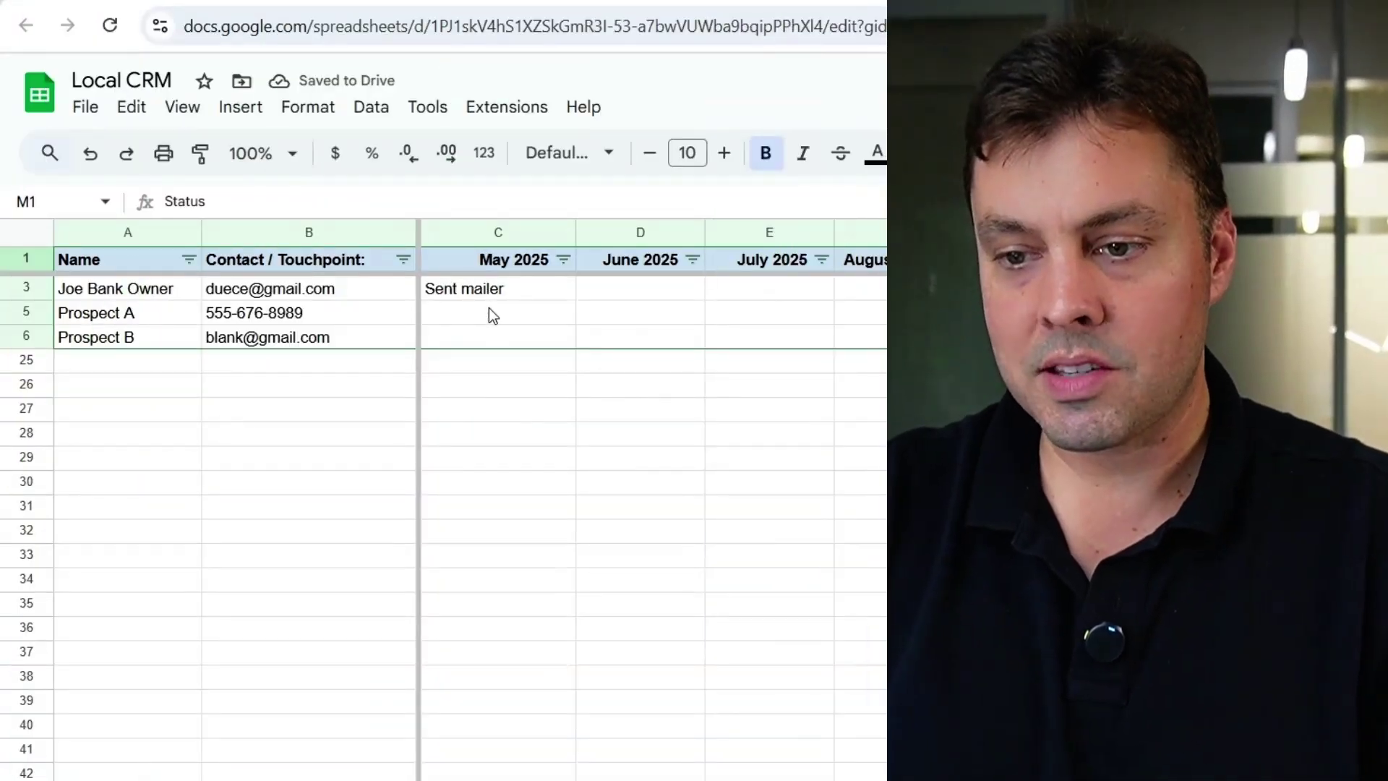
- Enter 'Dropped in her office' as row 5's May 2025 note
click(489, 311)
text(Dropped in her office)
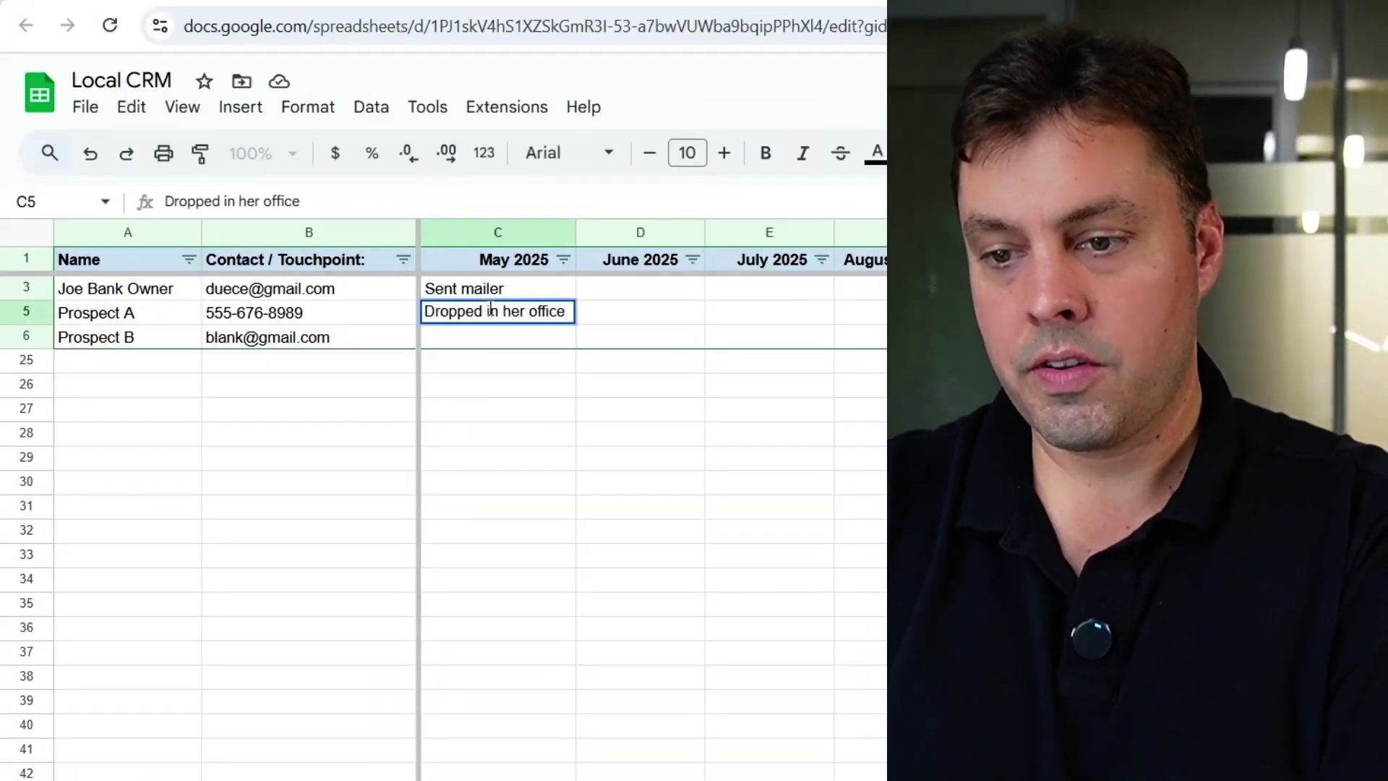
click(452, 336)
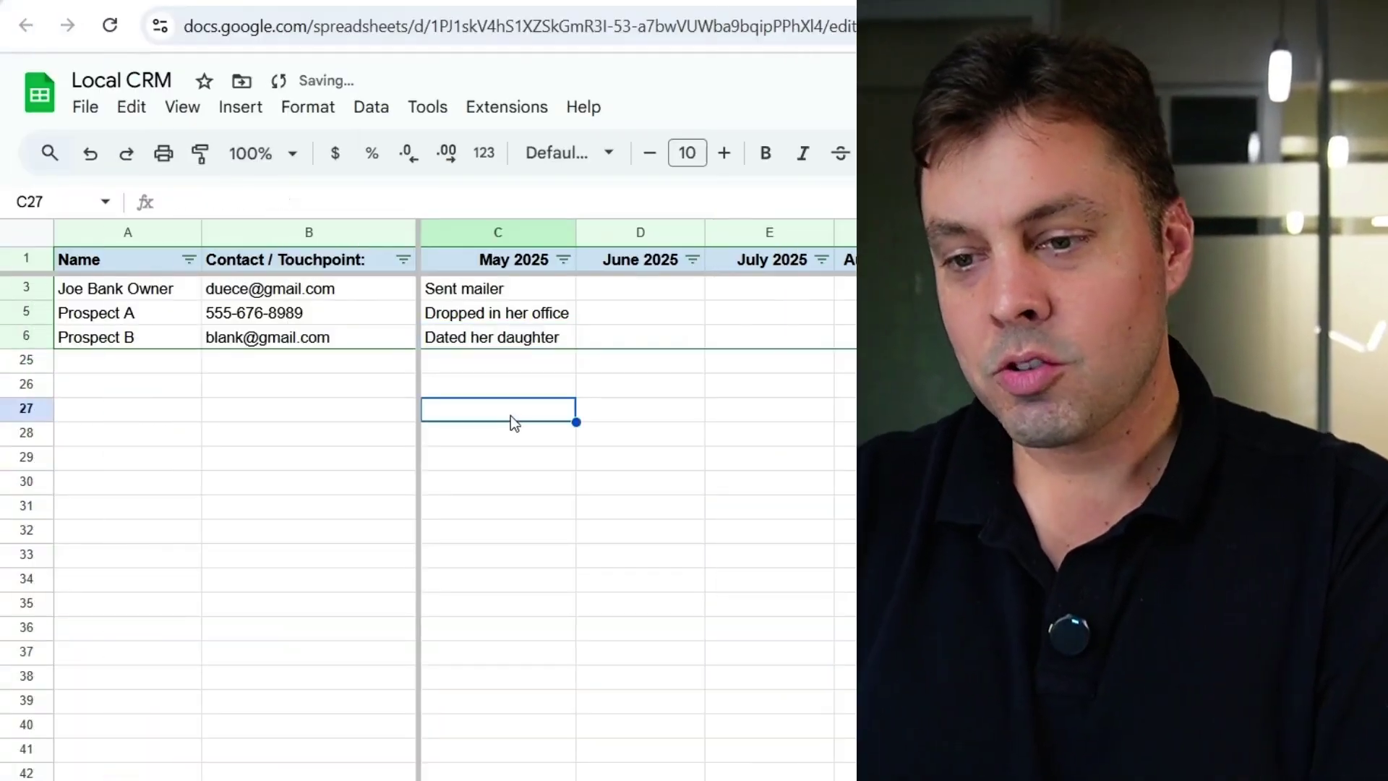
- Append '. Just kidding, sent a mailer.' to row 6's existing May 2025 note
click(542, 346)
double_click(542, 345)
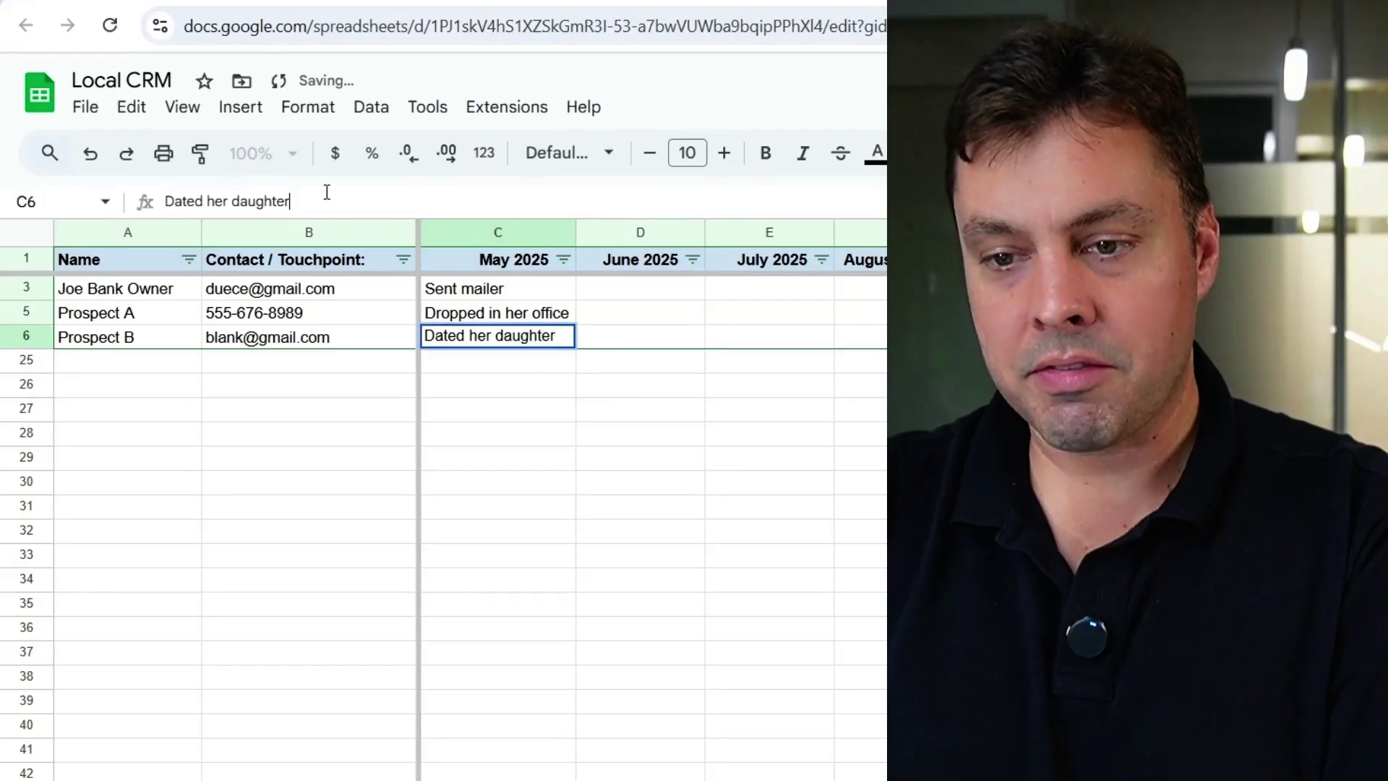
text(. )
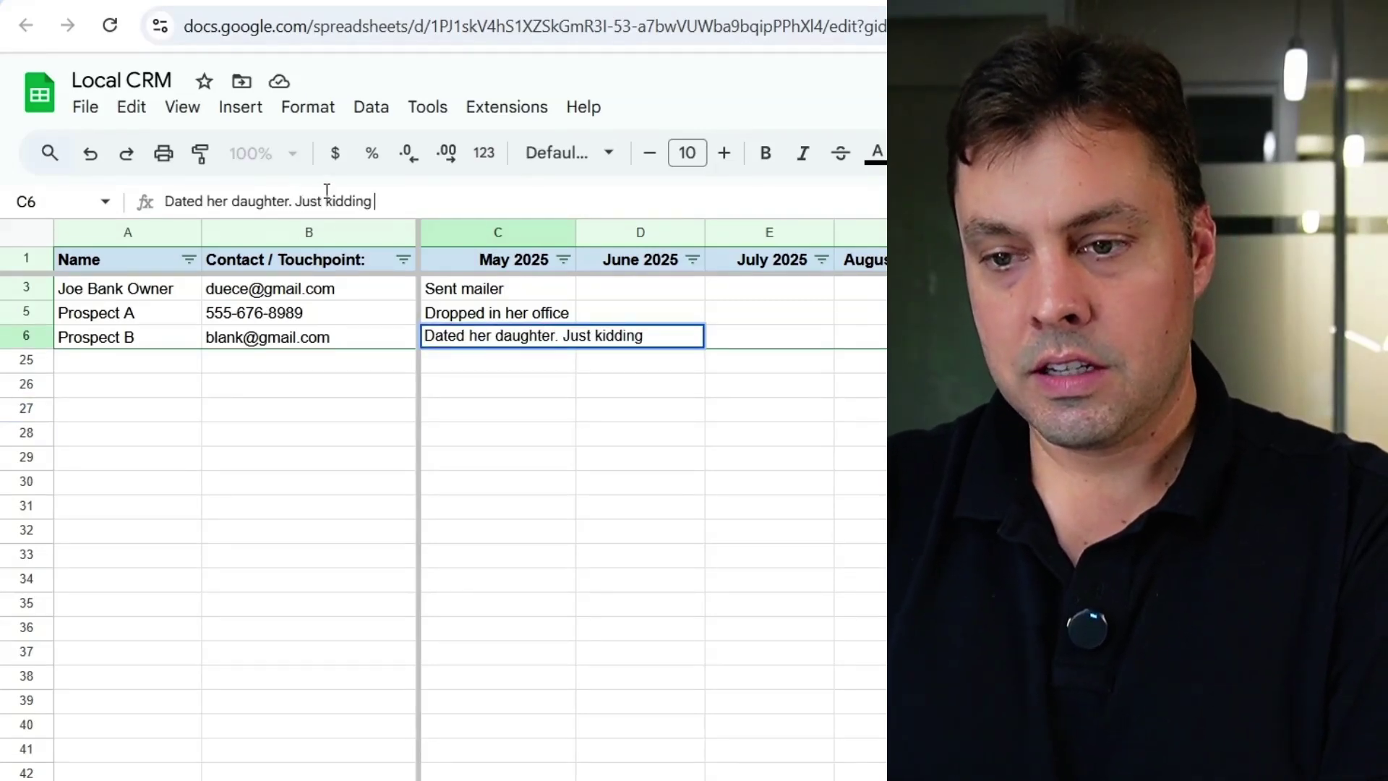
text(Just kidding, sent a)
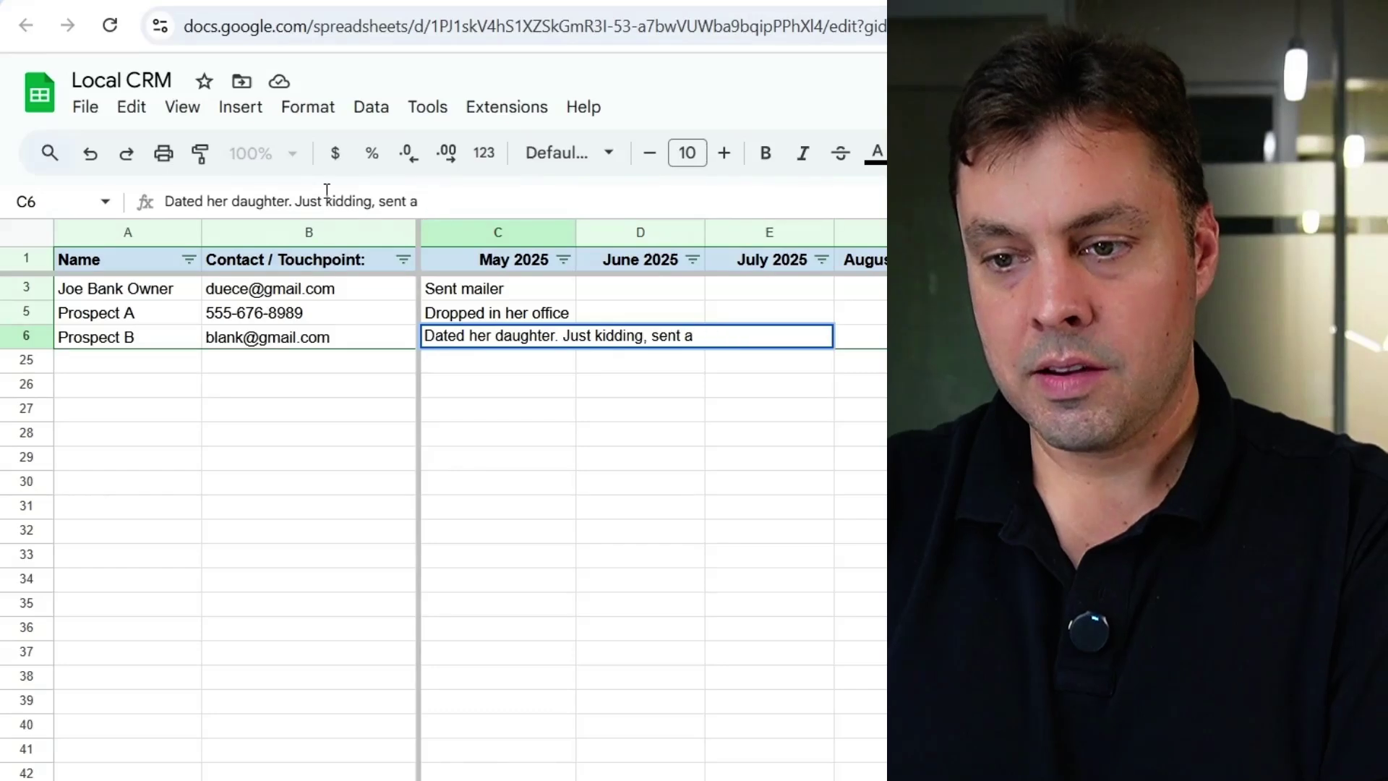
text( mailer.)
key(Return)
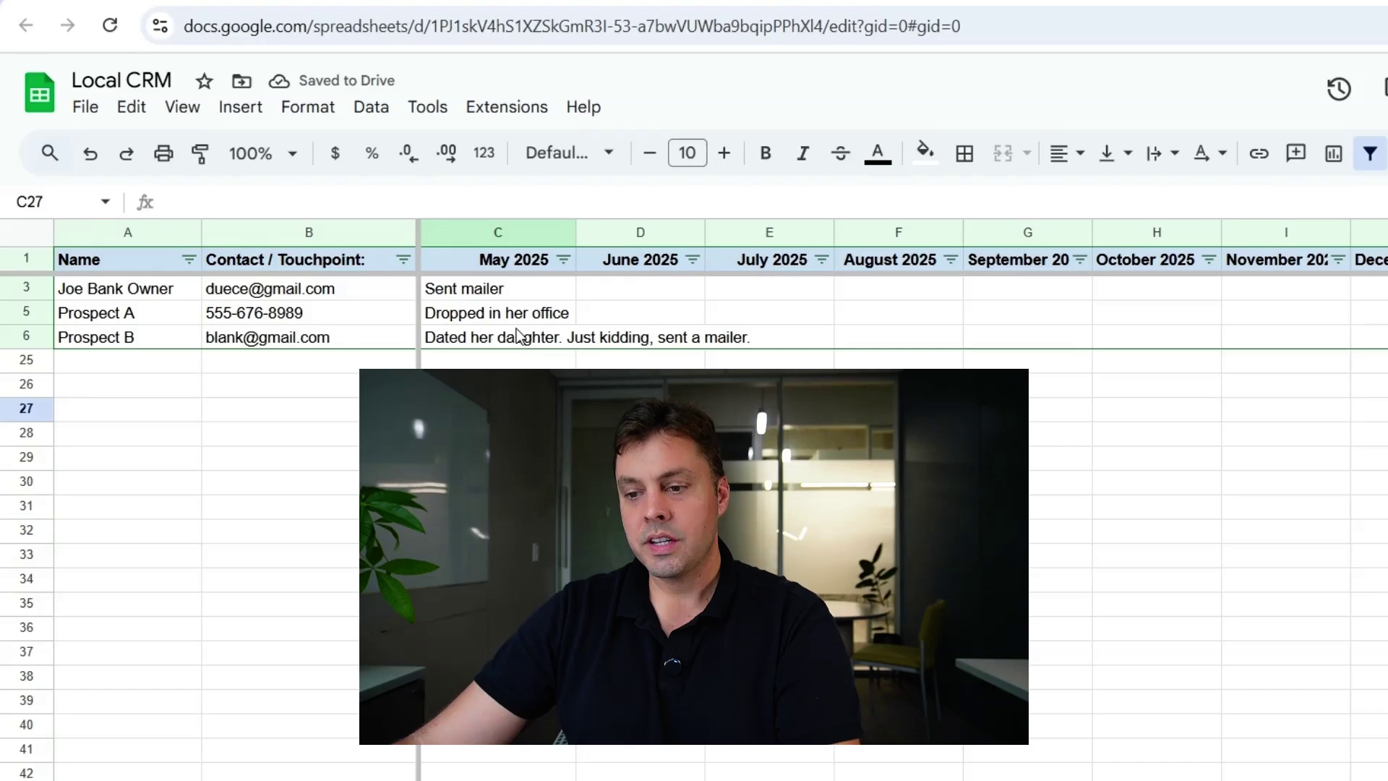
click(647, 287)
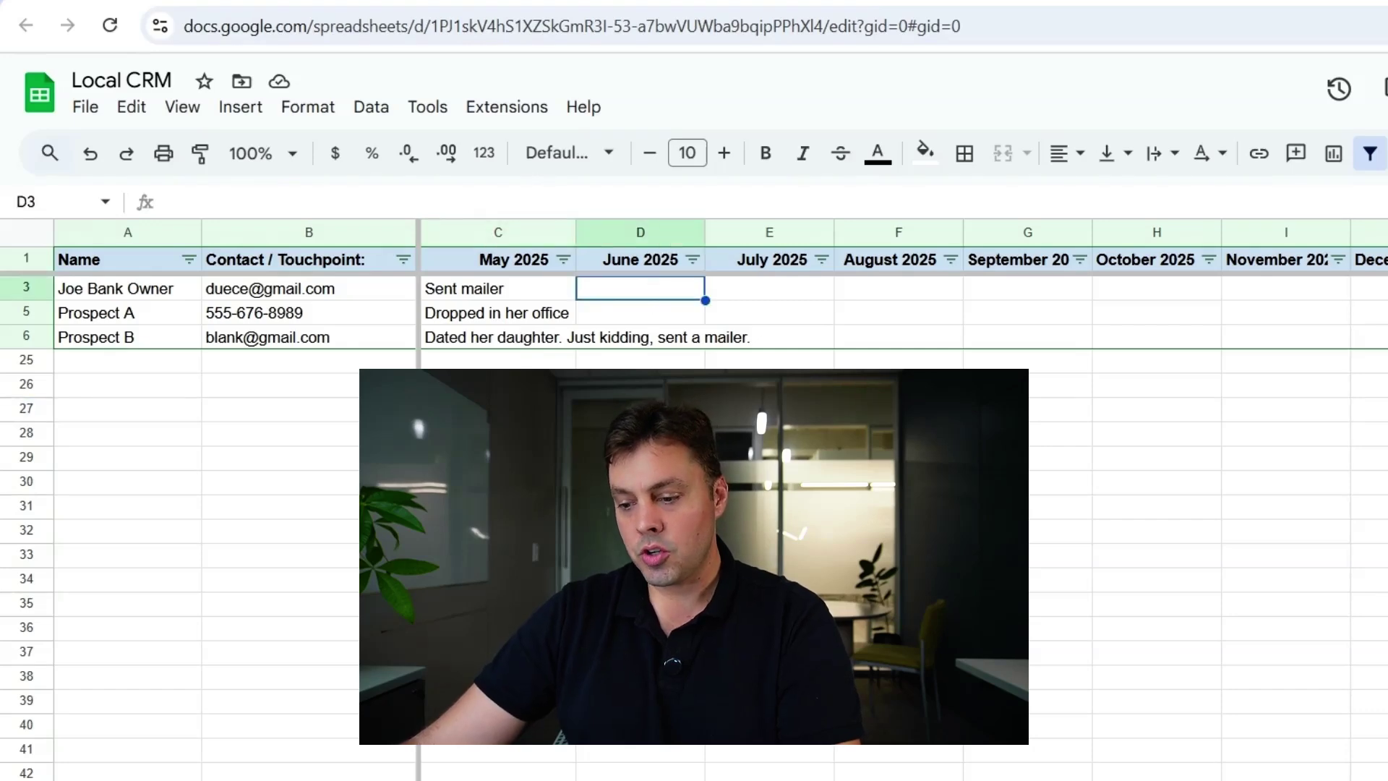
scroll(903, 433, right, 5)
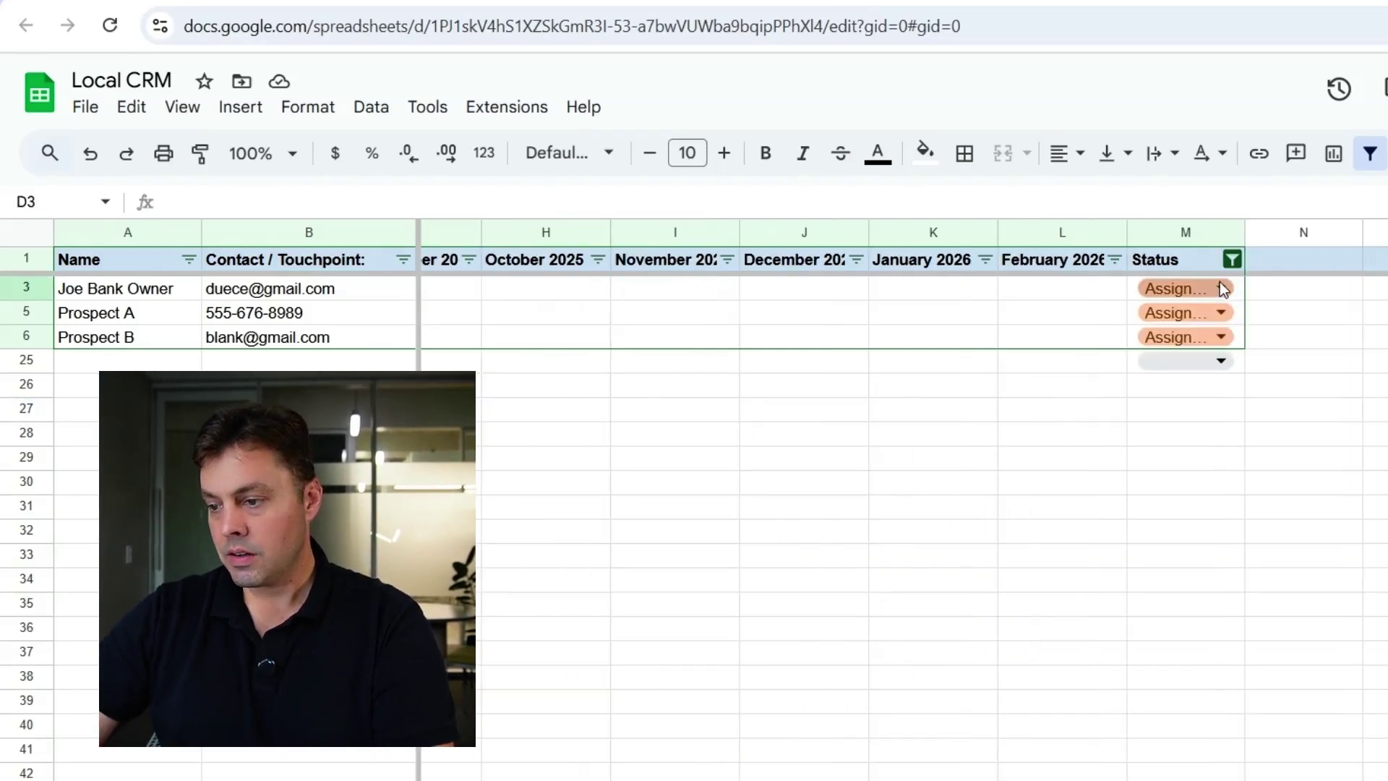
- Tick all values in the Status filter so every contact row shows again
click(1231, 259)
click(950, 548)
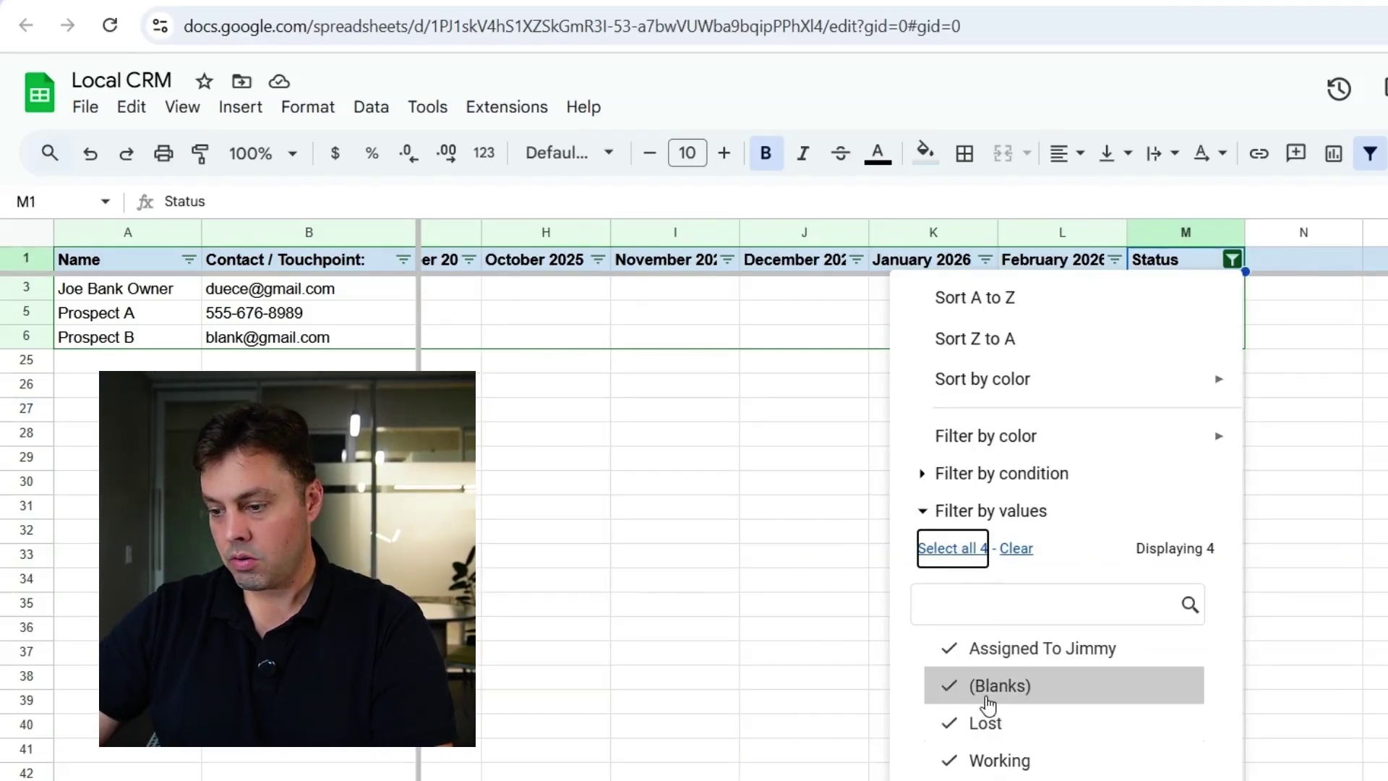
click(1178, 777)
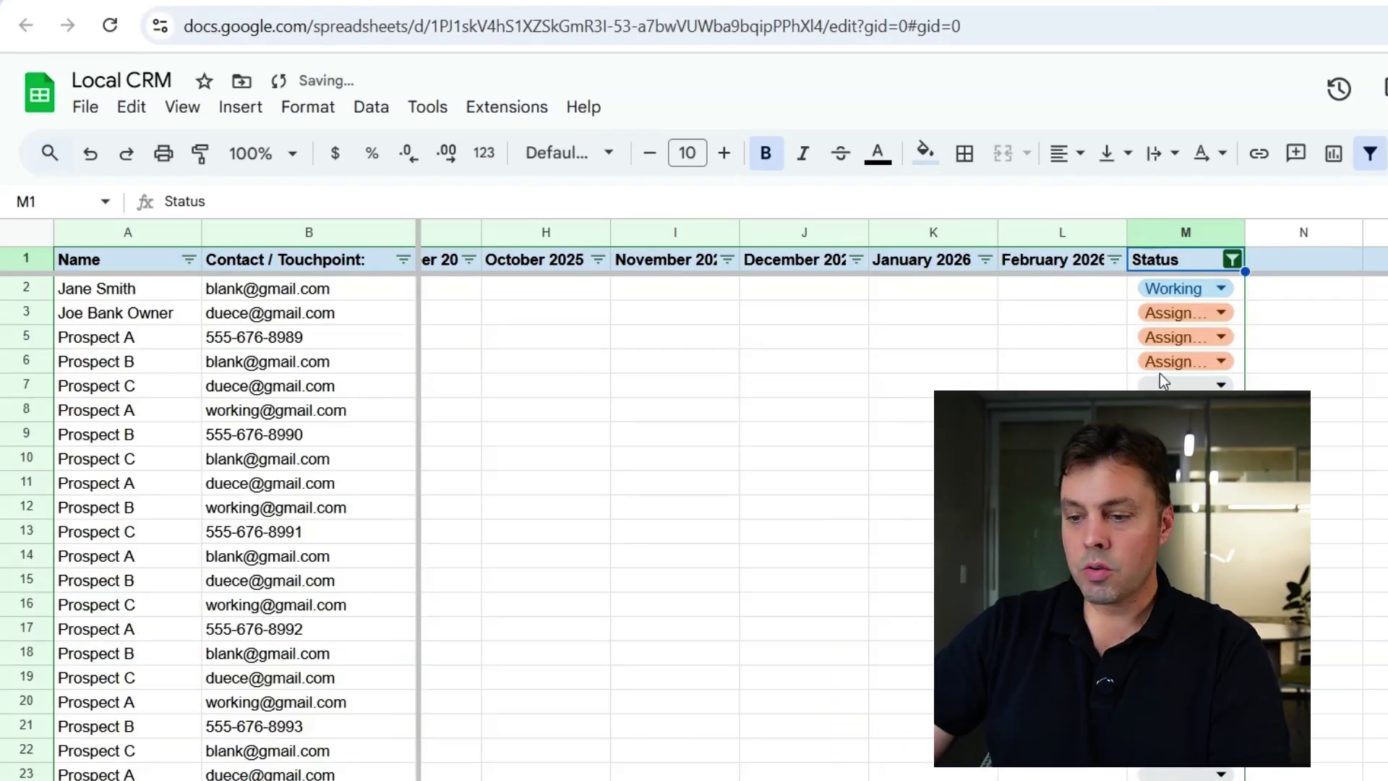
scroll(903, 499, left, 5)
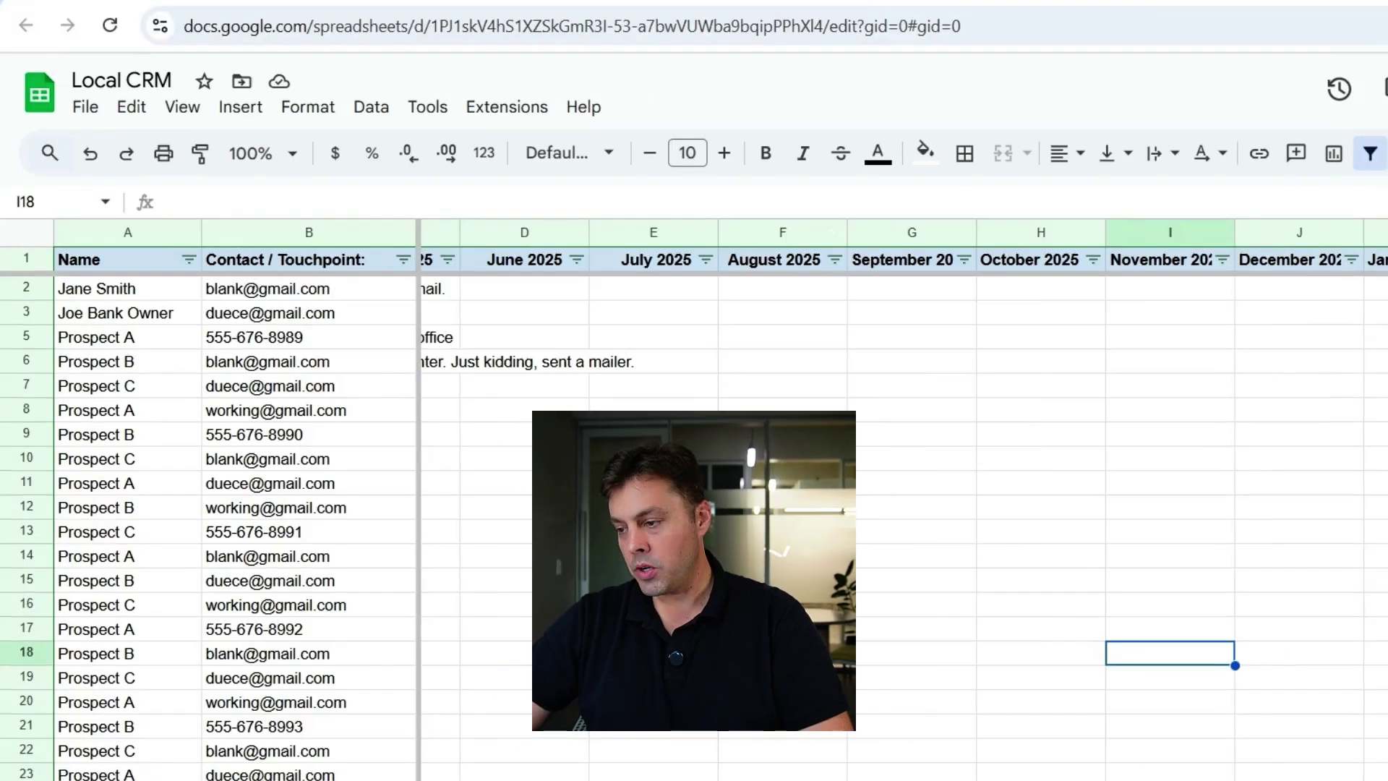
- Change row 7's Status in M7 to Won
scroll(1226, 229, right, 5)
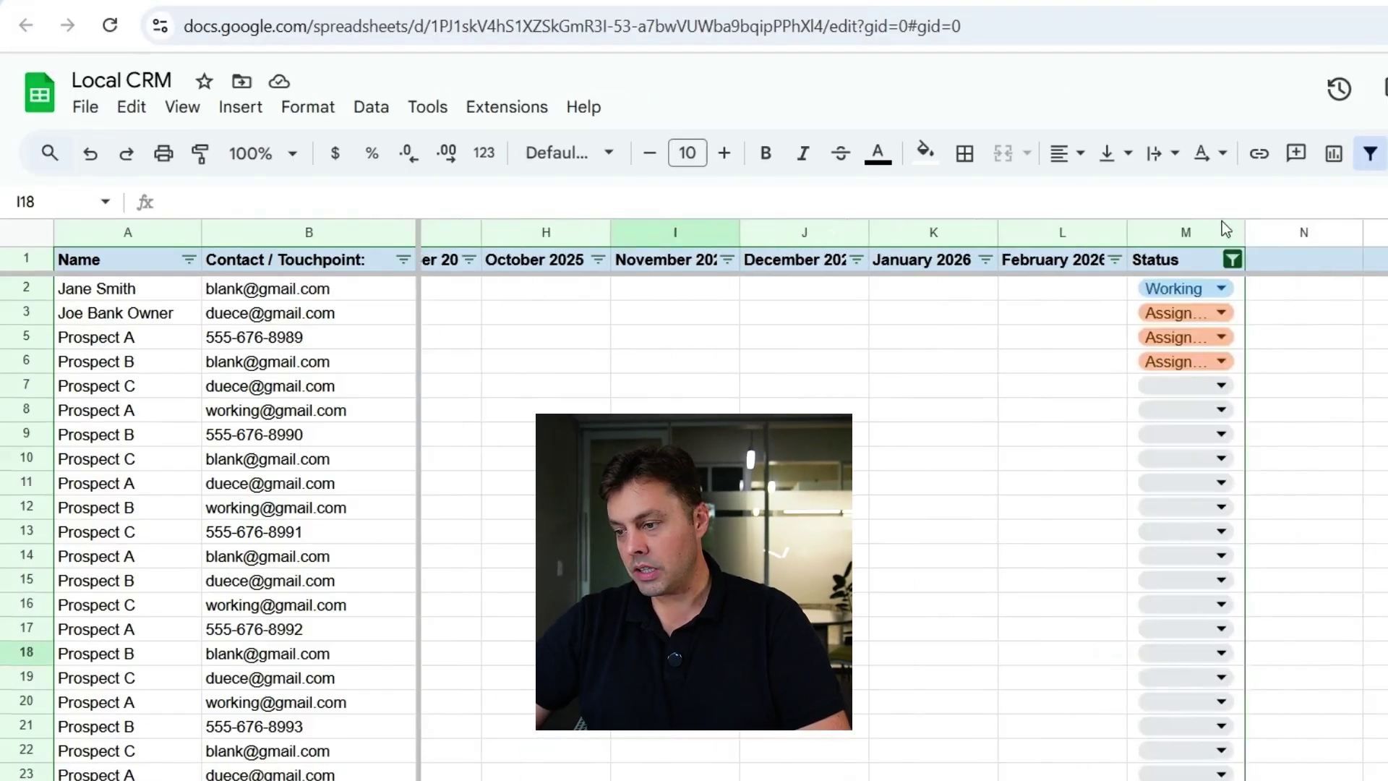
click(1221, 386)
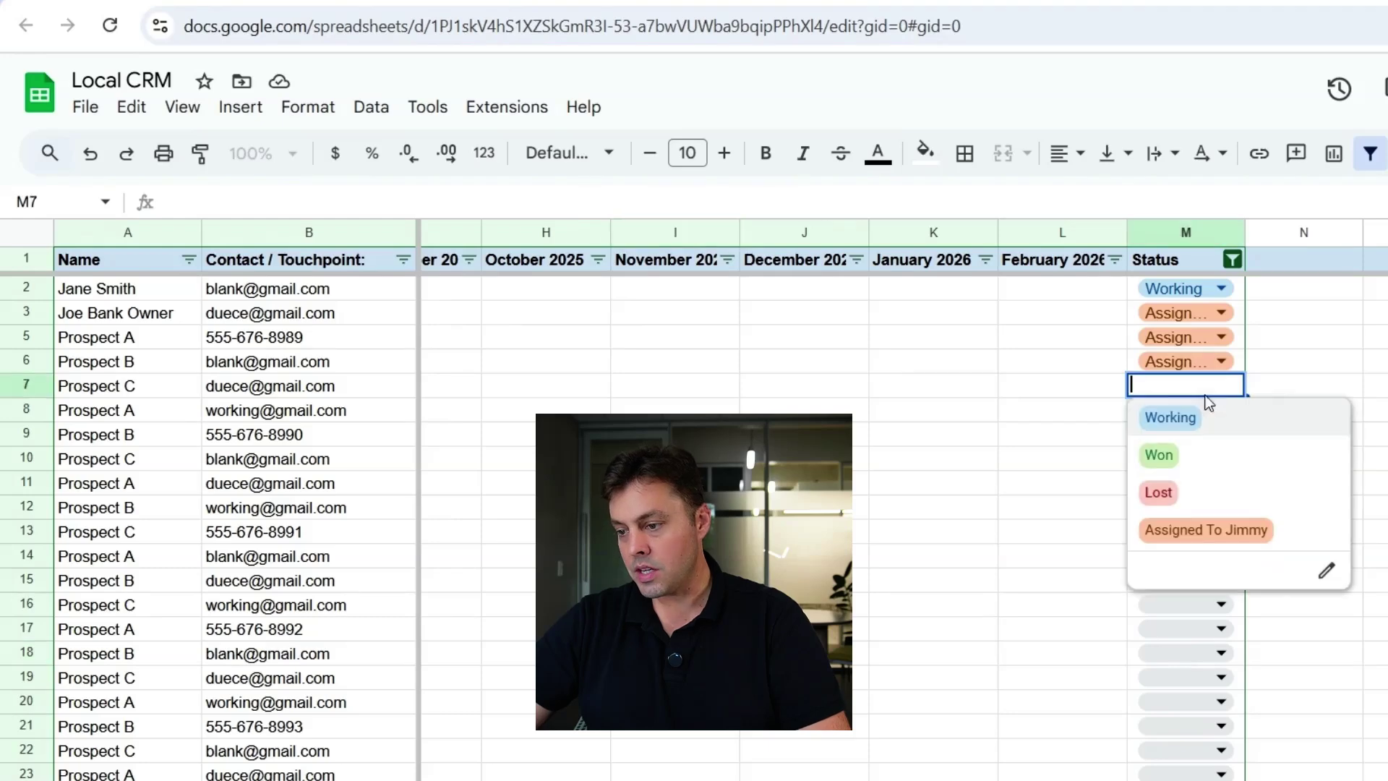
click(1161, 457)
click(878, 410)
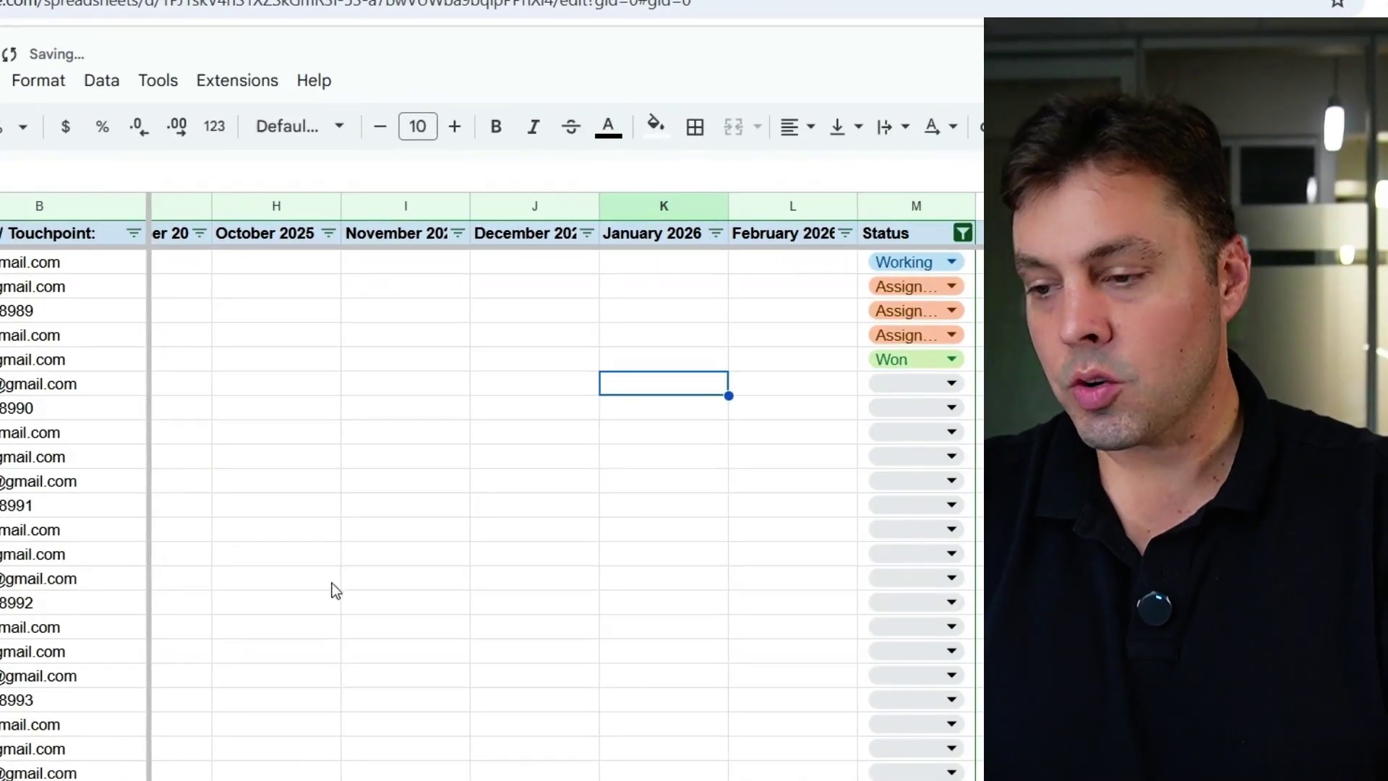
scroll(576, 766, left, 5)
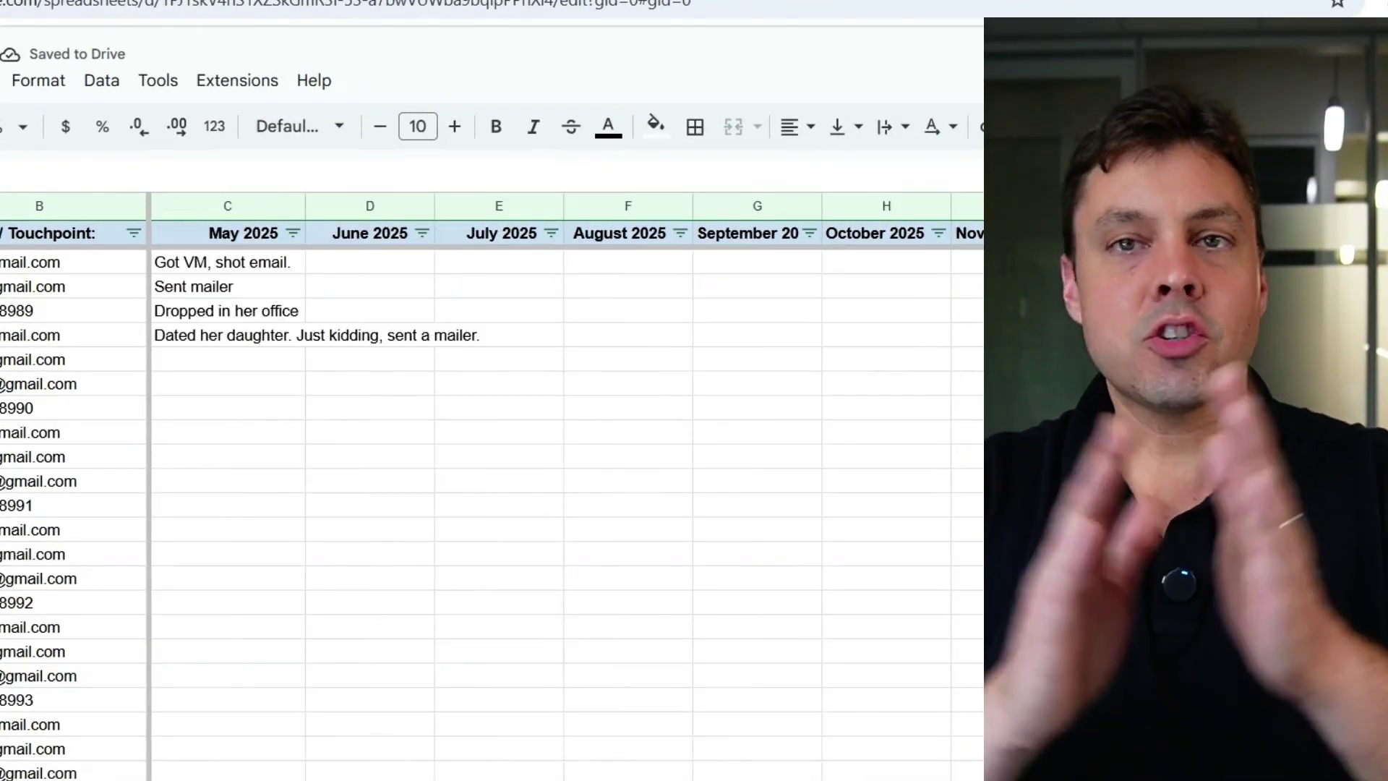